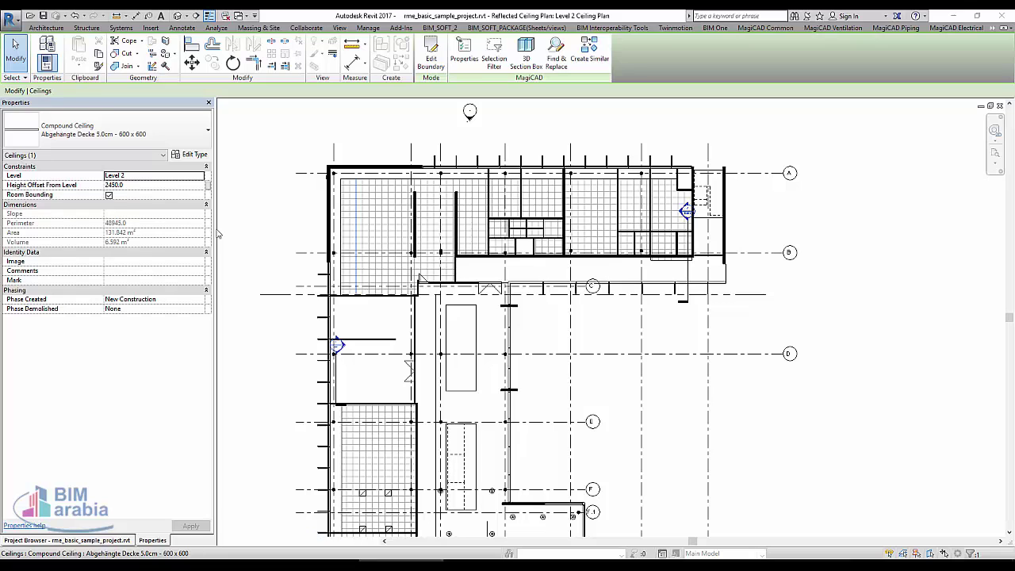
# Deselect the ceiling and start the Air Terminal tool with the M_Return Diffuser 600 x 600 type.
pyautogui.click(237, 233)
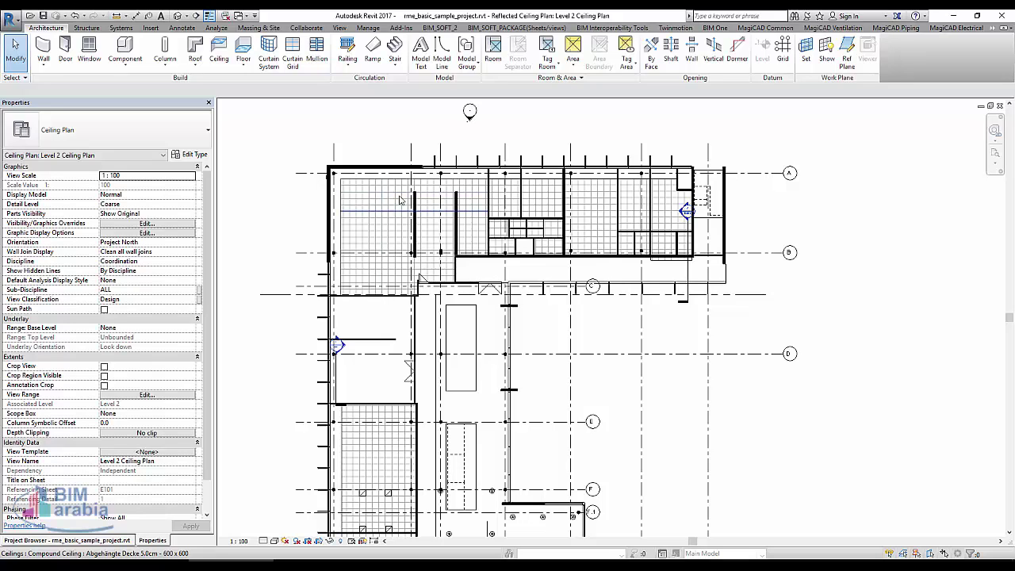
pyautogui.click(121, 28)
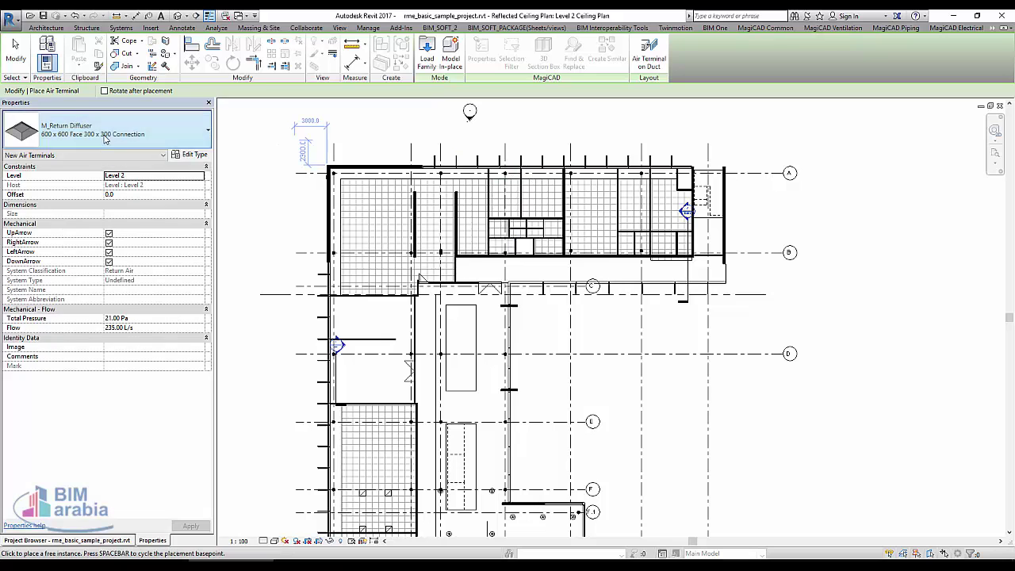
# Review the air terminal types, cancel the diffuser placement, and select the Level 2 ceiling.
pyautogui.click(103, 134)
pyautogui.click(106, 135)
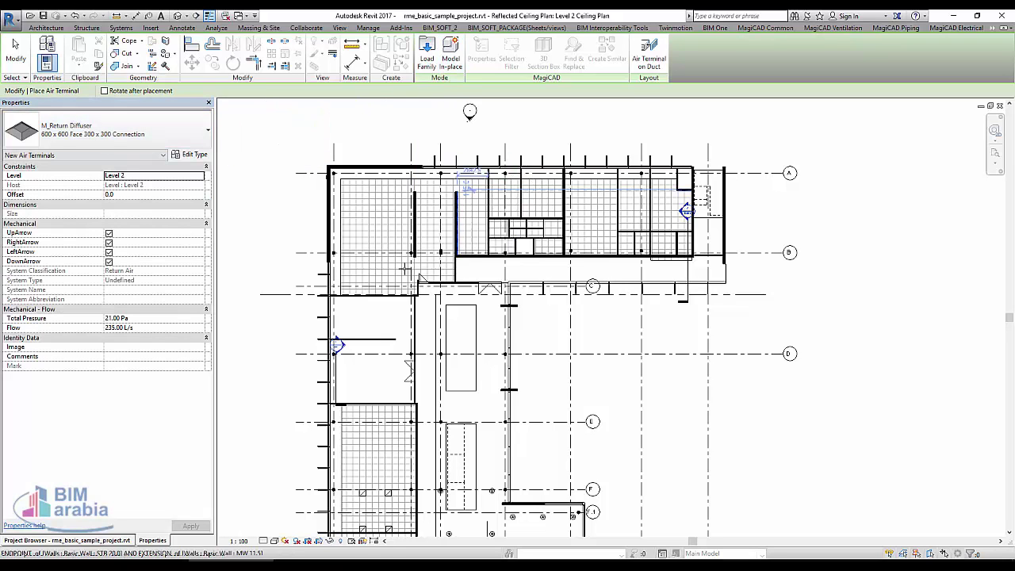
pyautogui.scroll(1, 352, 252)
pyautogui.scroll(3, 353, 252)
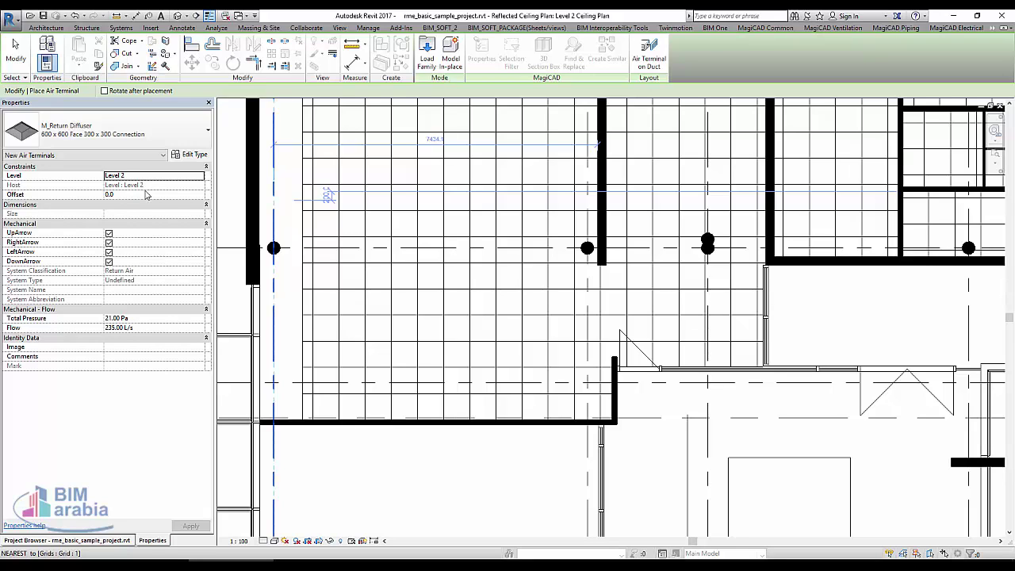
pyautogui.press('Escape')
pyautogui.press('Escape')
pyautogui.click(382, 317)
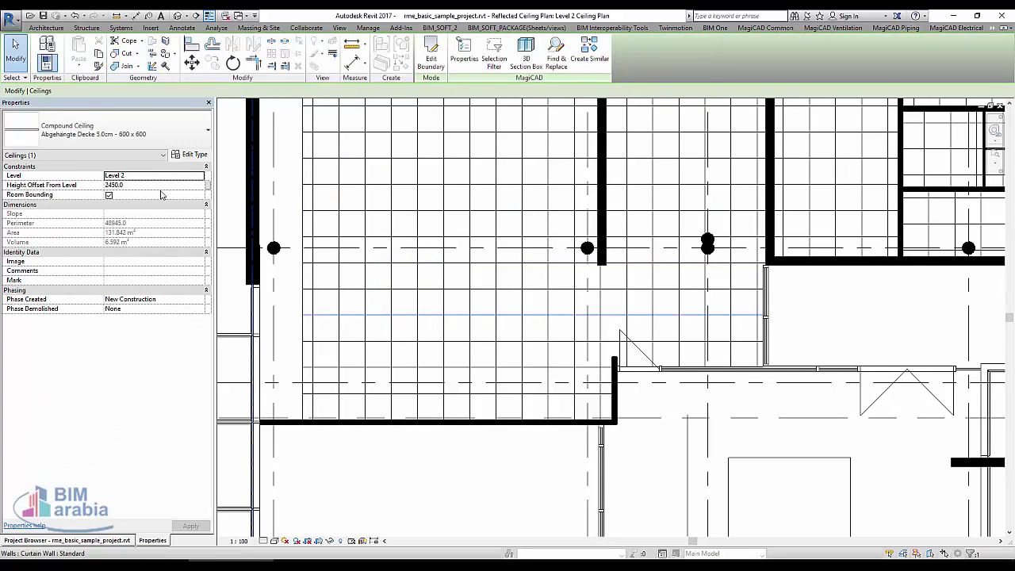
pyautogui.click(46, 27)
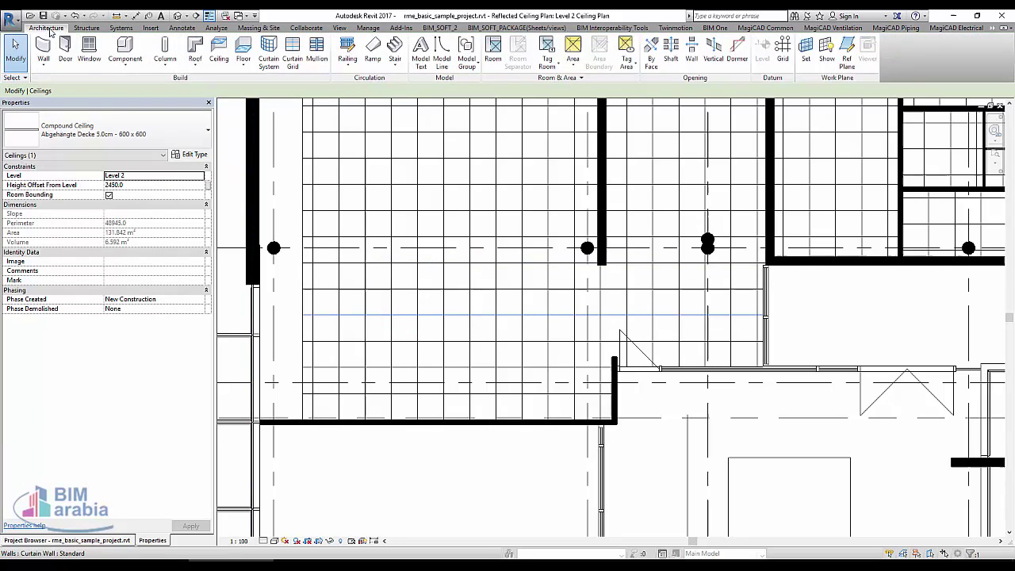
# Place an M_Return Diffuser at 2450.0 offset inside a ceiling grid tile.
pyautogui.click(124, 29)
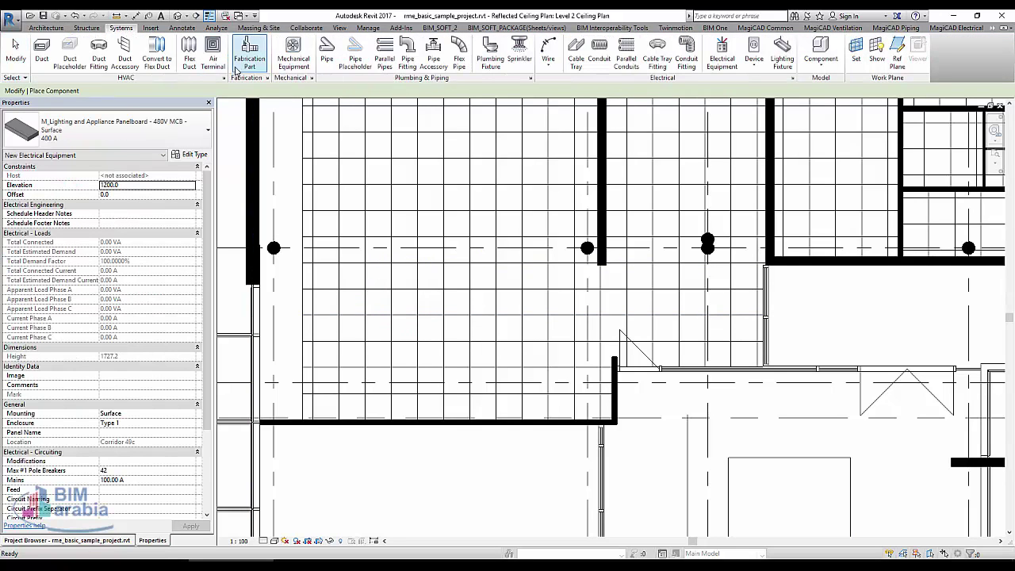
pyautogui.click(213, 52)
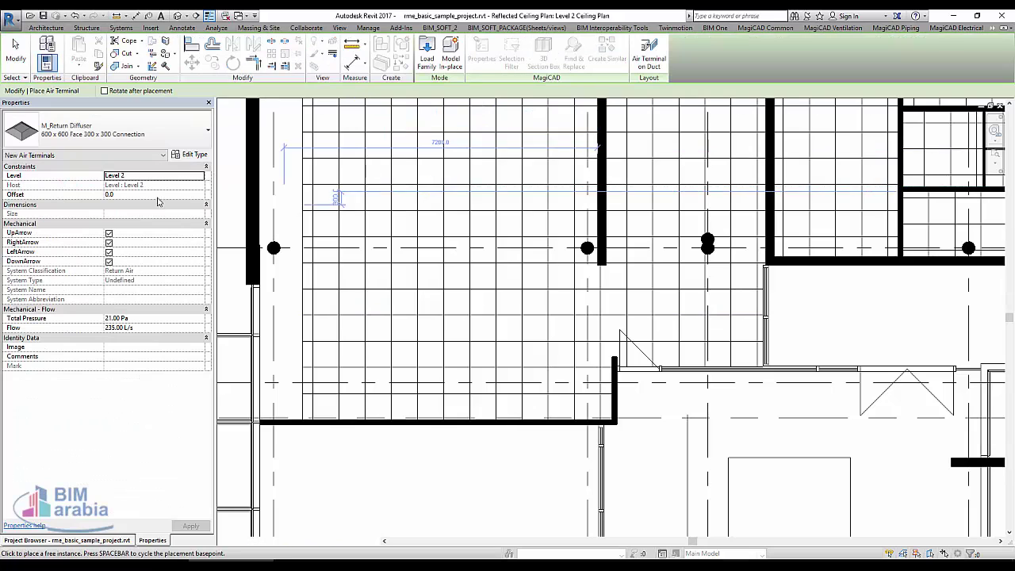
pyautogui.click(158, 195)
pyautogui.write('2450')
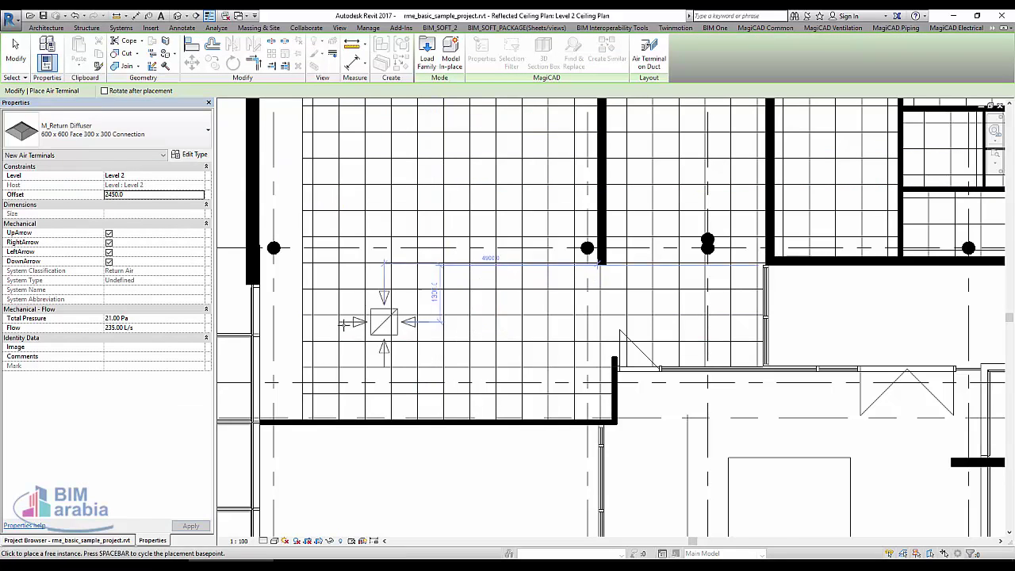
pyautogui.scroll(4, 341, 331)
pyautogui.scroll(2, 341, 331)
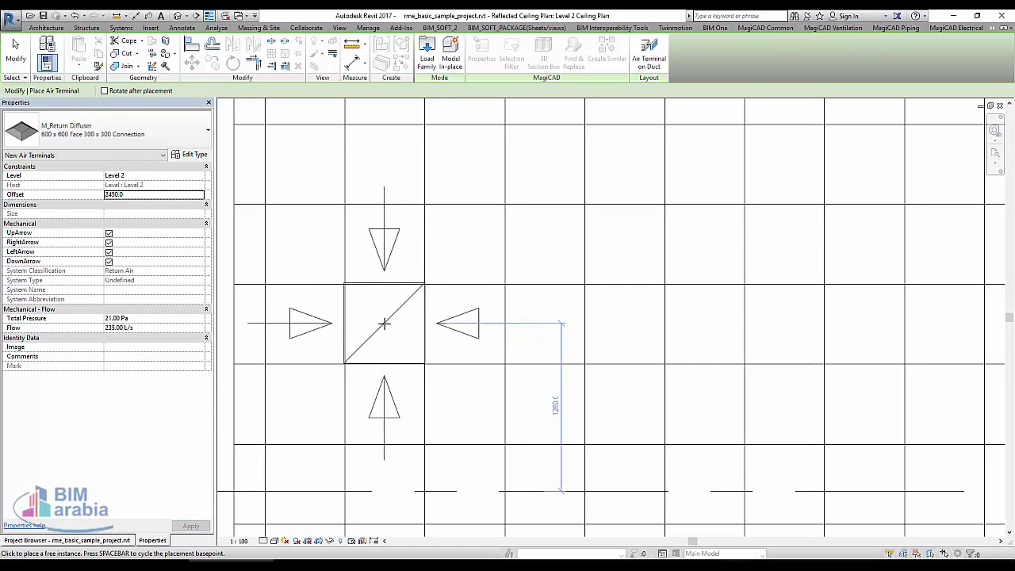
pyautogui.click(368, 307)
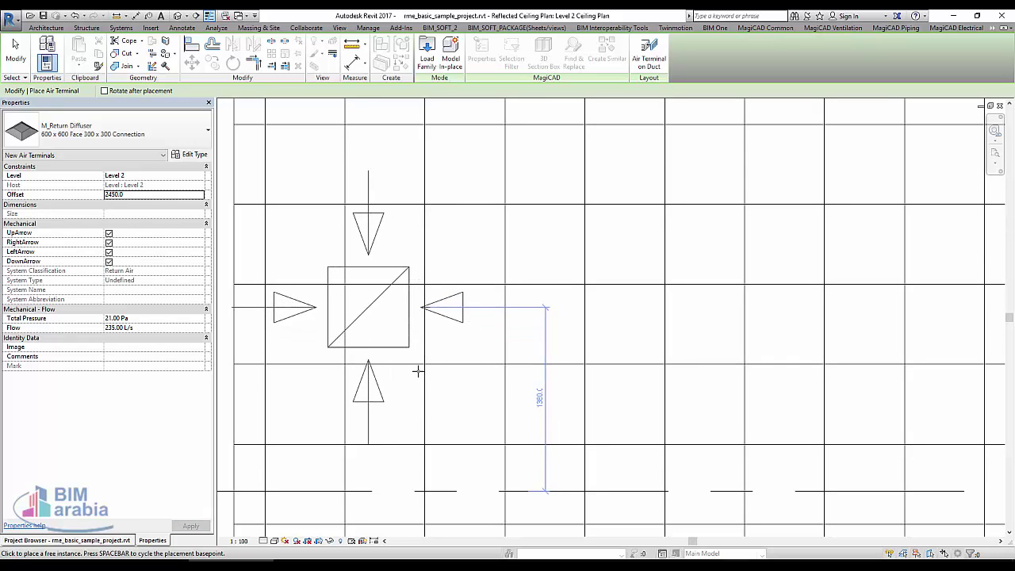
pyautogui.press('Escape')
pyautogui.press('Escape')
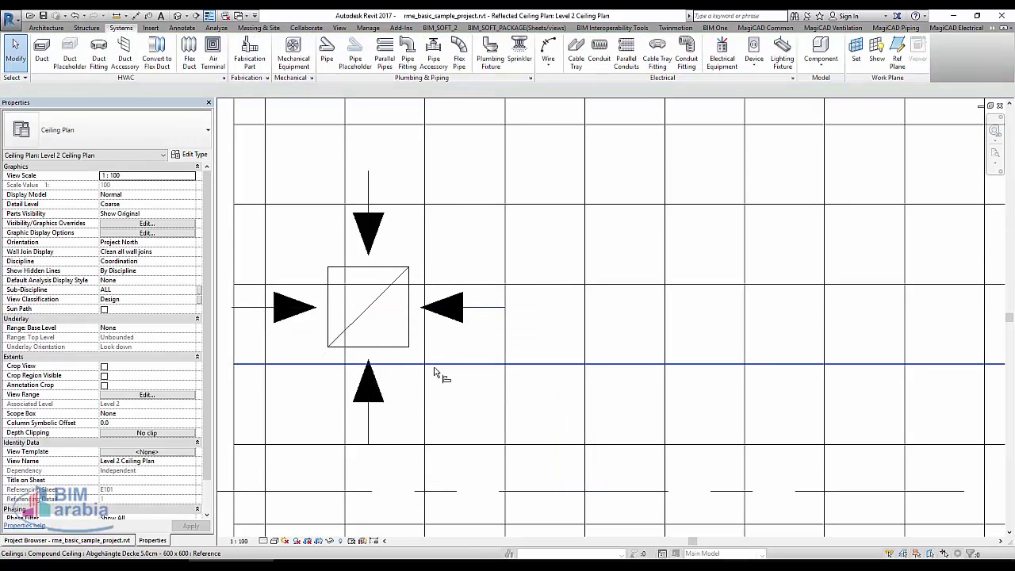
pyautogui.press('a')
pyautogui.press('l')
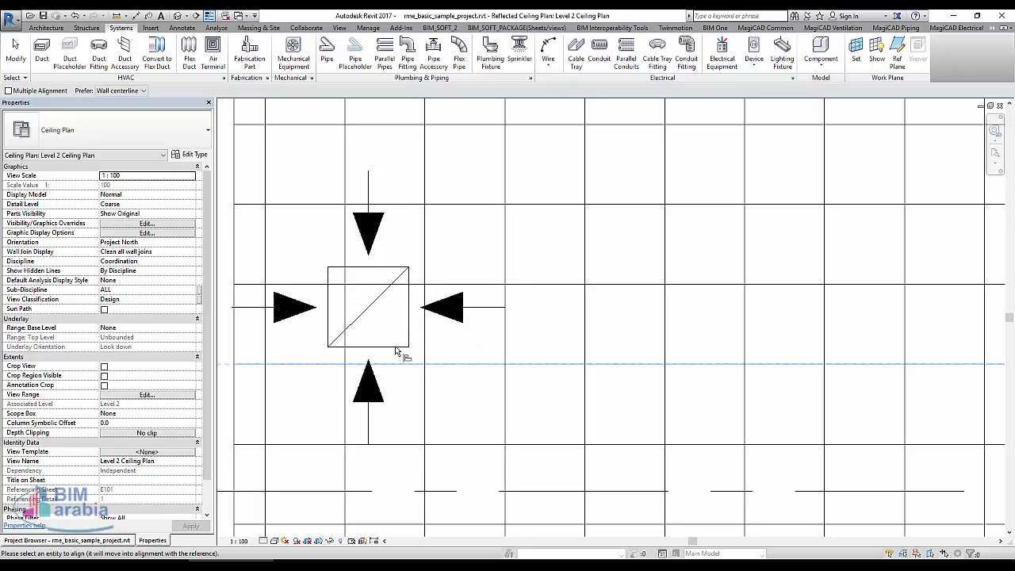
# Move the return diffuser so its corner snaps onto the ceiling grid lines.
pyautogui.press('Escape')
pyautogui.click(400, 350)
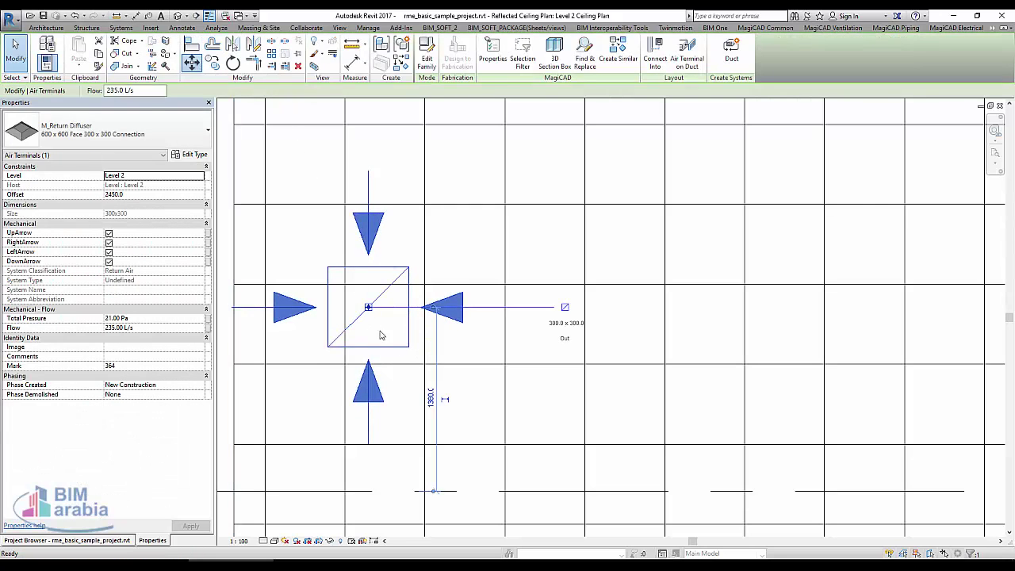
pyautogui.click(193, 63)
pyautogui.click(412, 349)
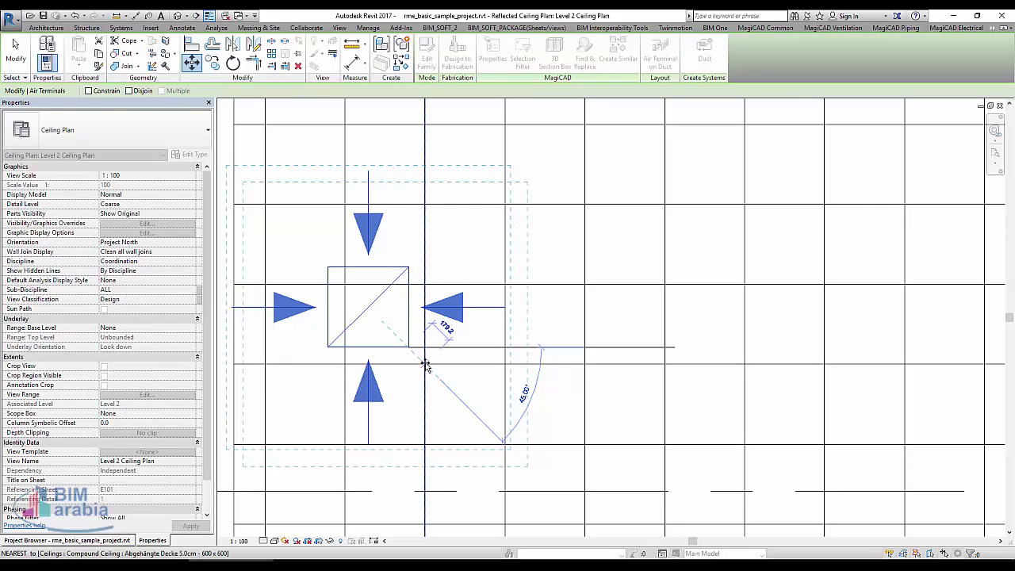
pyautogui.click(398, 299)
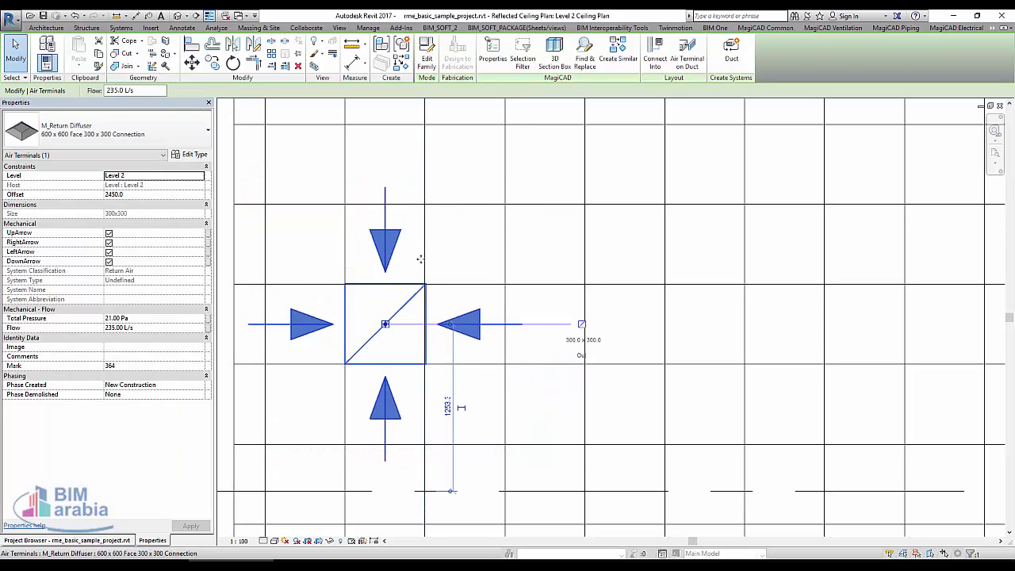
pyautogui.press('Left')
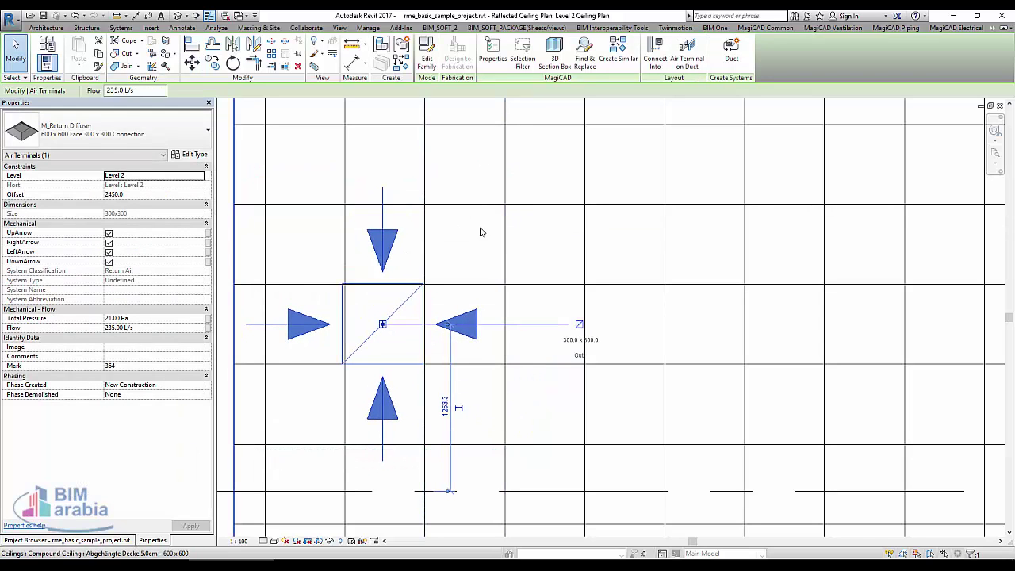
pyautogui.scroll(3, 392, 325)
pyautogui.scroll(2, 421, 288)
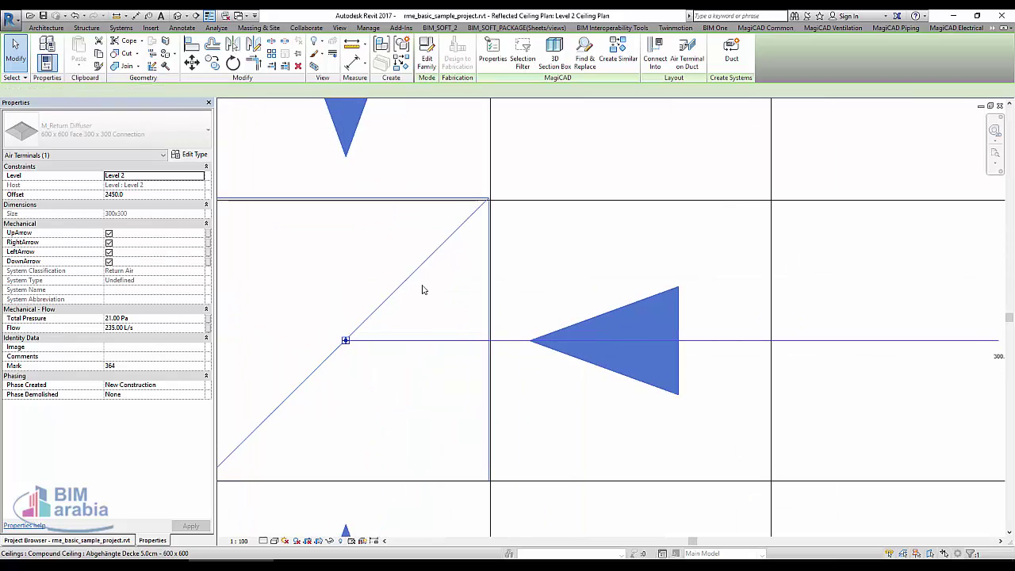
pyautogui.scroll(-5, 410, 290)
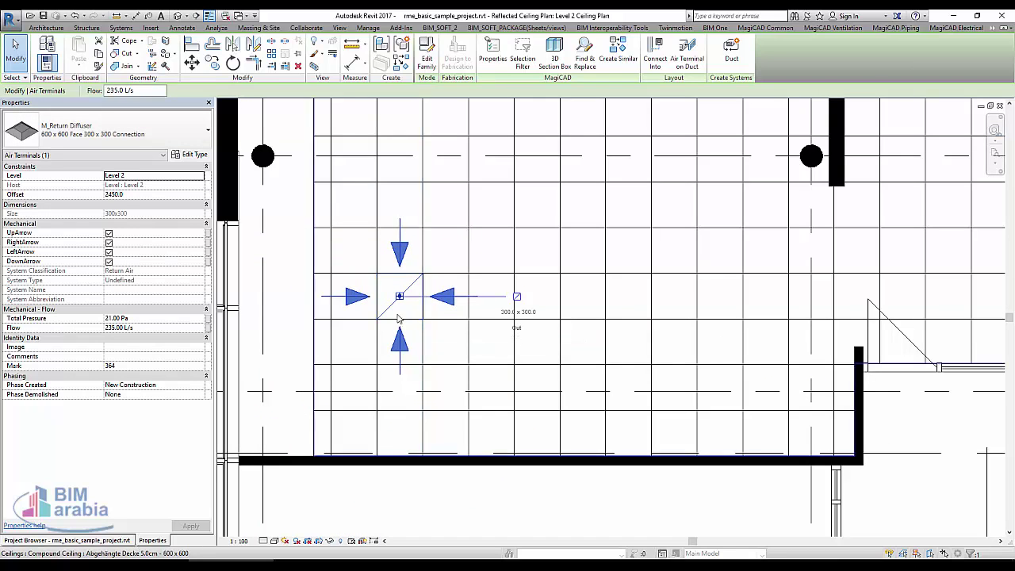
# Copy the return diffuser 4200 to the right within the same room.
pyautogui.moveTo(404, 314); pyautogui.dragTo(534, 343)
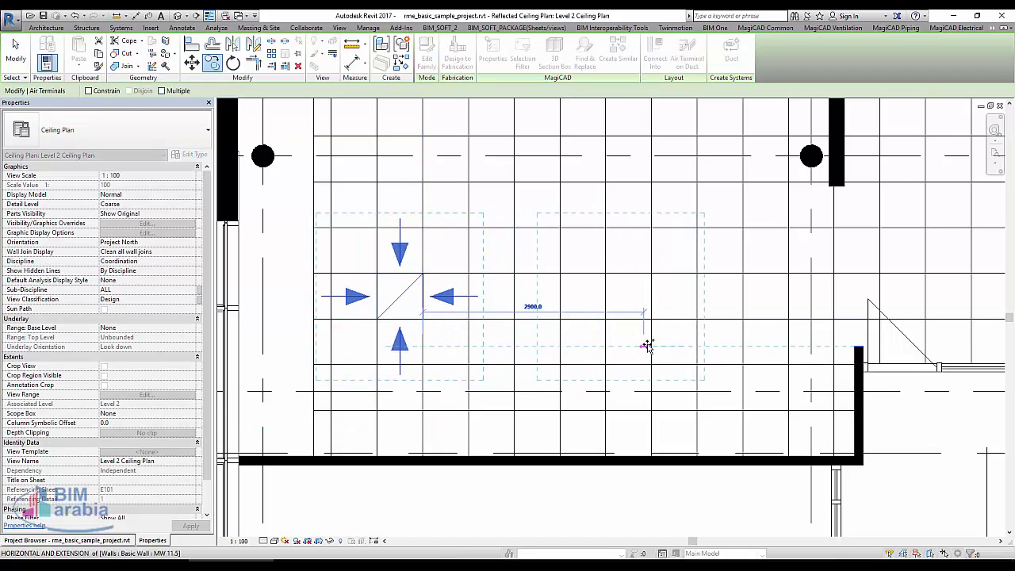
pyautogui.moveTo(647, 345); pyautogui.dragTo(742, 346)
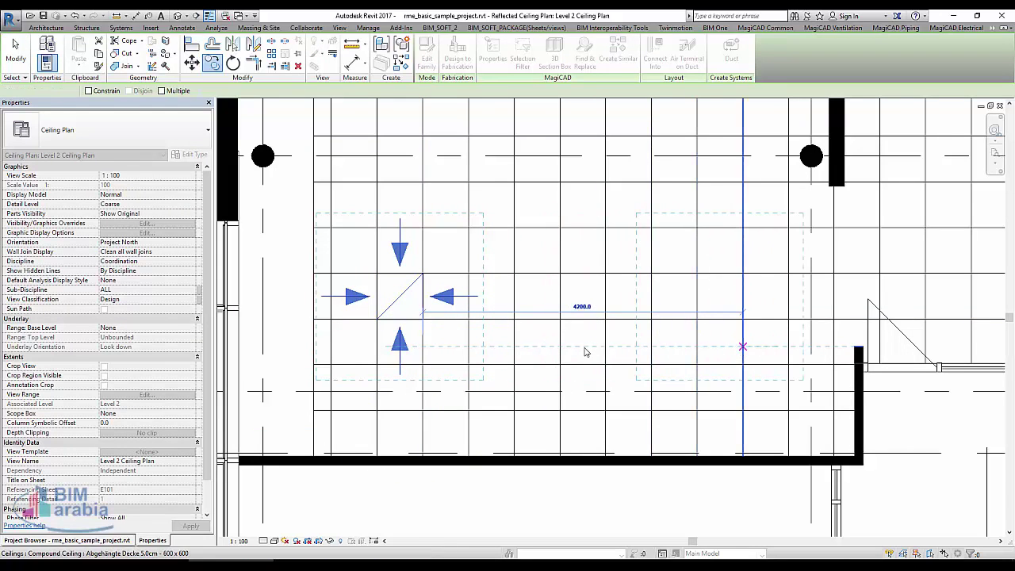
pyautogui.scroll(-3, 584, 351)
pyautogui.moveTo(511, 233); pyautogui.dragTo(502, 346, button='middle')
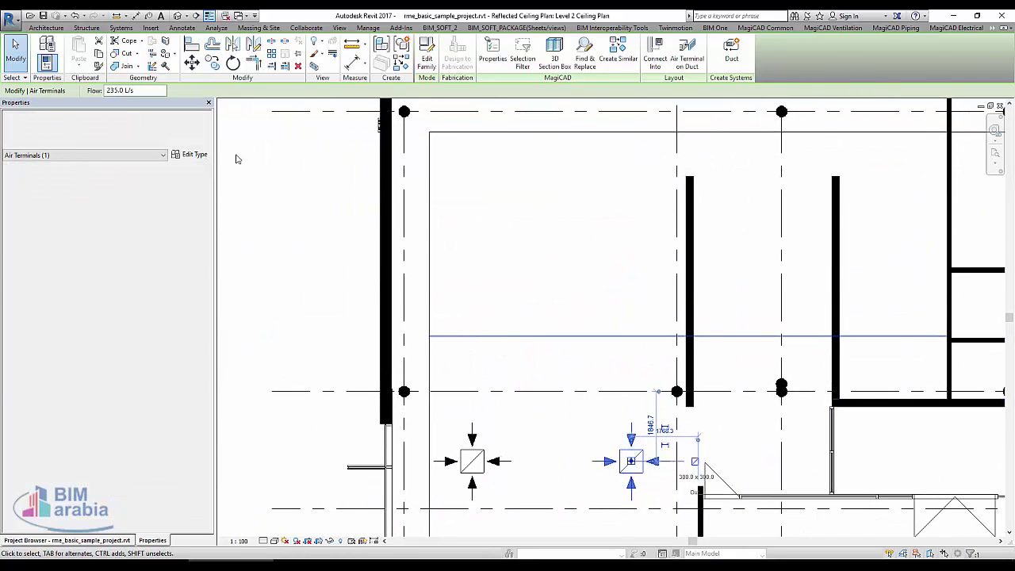
pyautogui.click(236, 159)
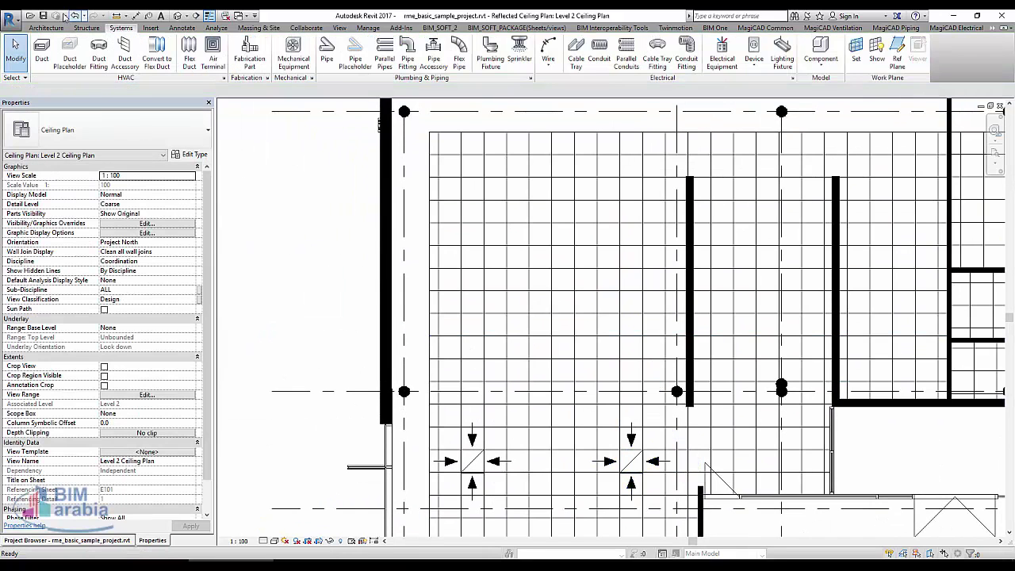
# Start a new air terminal using the M_Supply Diffuser 600x600 - 200 Neck type.
pyautogui.click(213, 52)
pyautogui.click(156, 125)
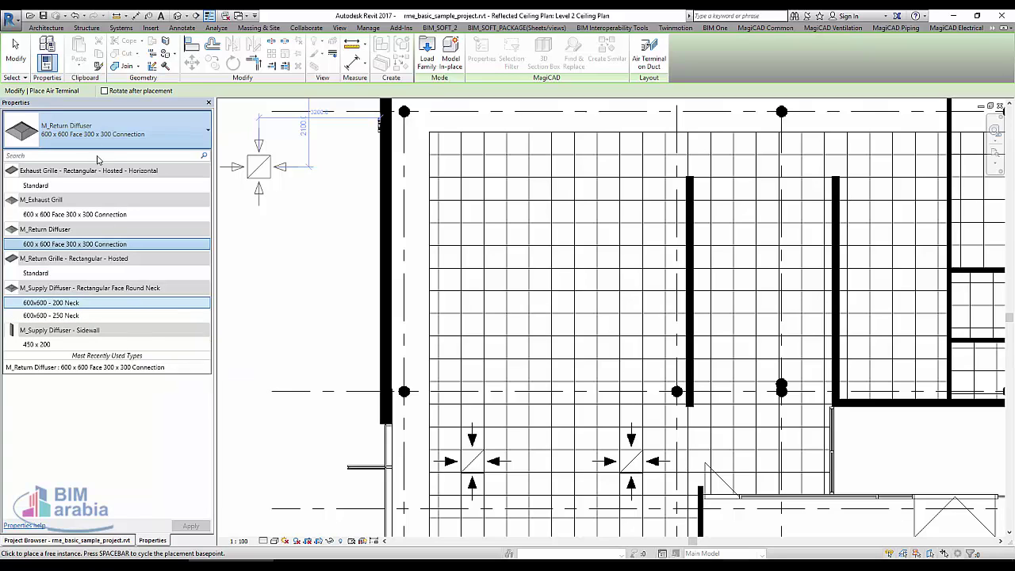
pyautogui.click(64, 156)
pyautogui.write('su')
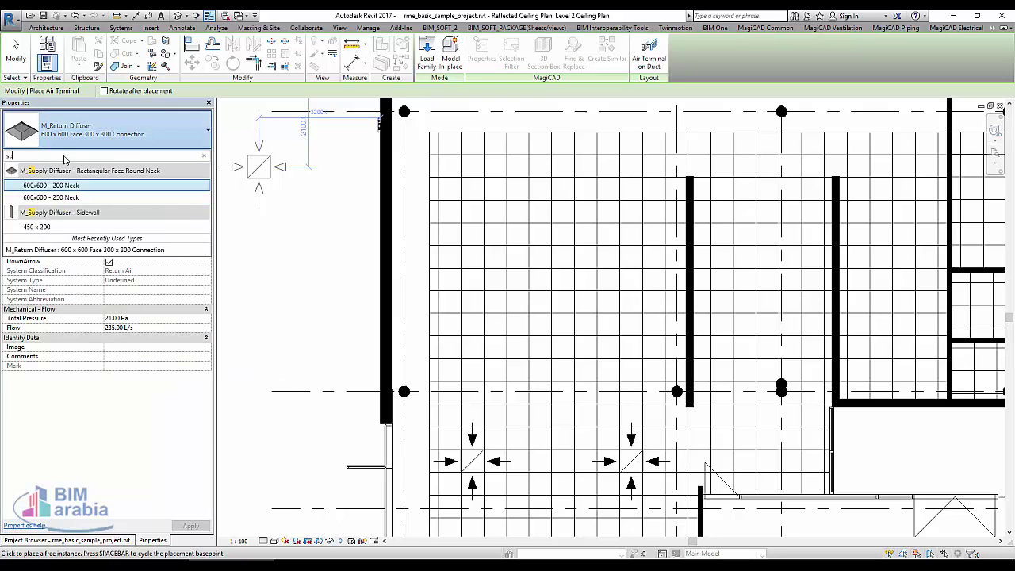
pyautogui.click(96, 187)
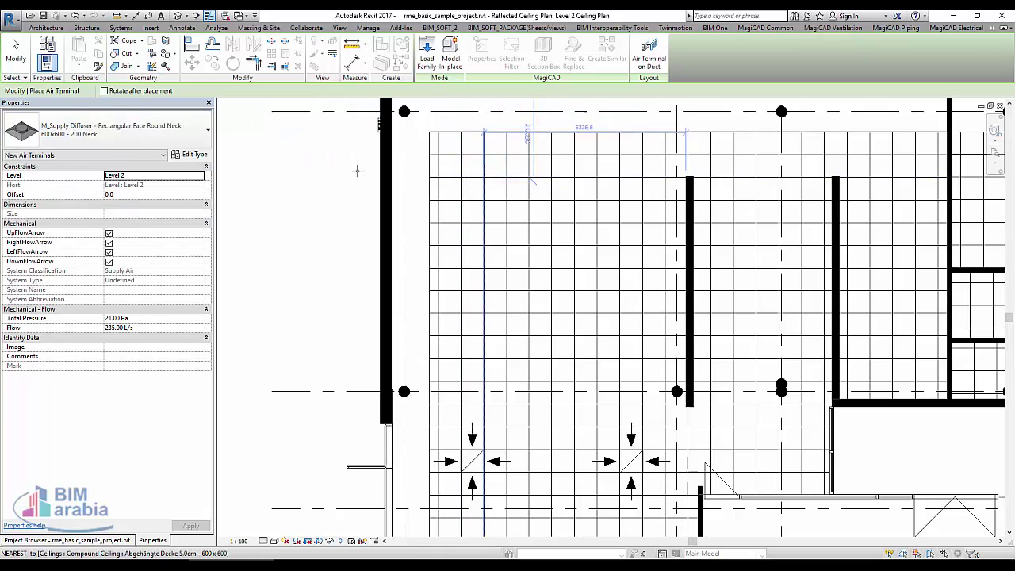
# Set the supply diffuser offset to 2450.0 and place it in the upper-left ceiling grid.
pyautogui.click(160, 194)
pyautogui.write('2450')
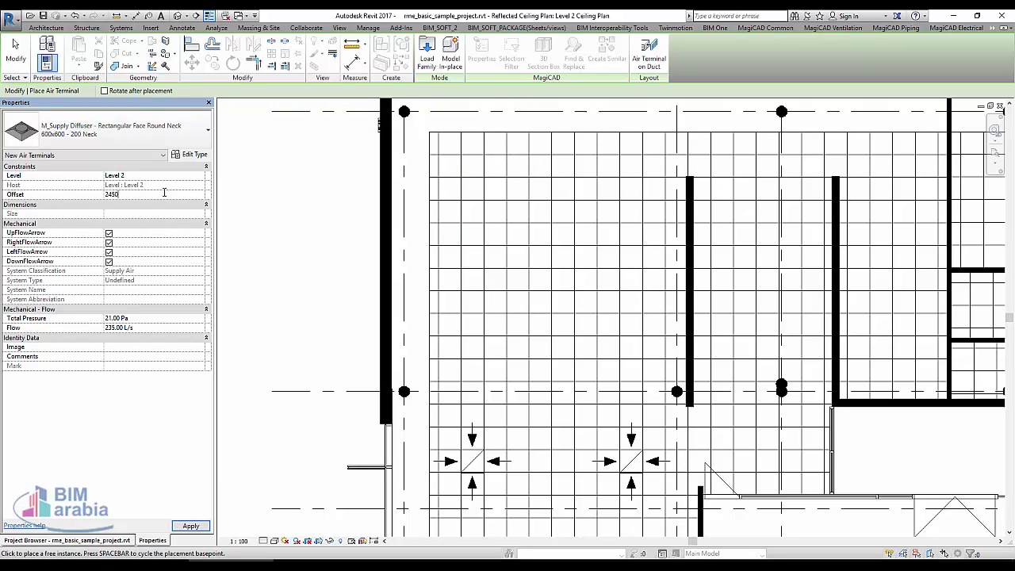
pyautogui.press('Return')
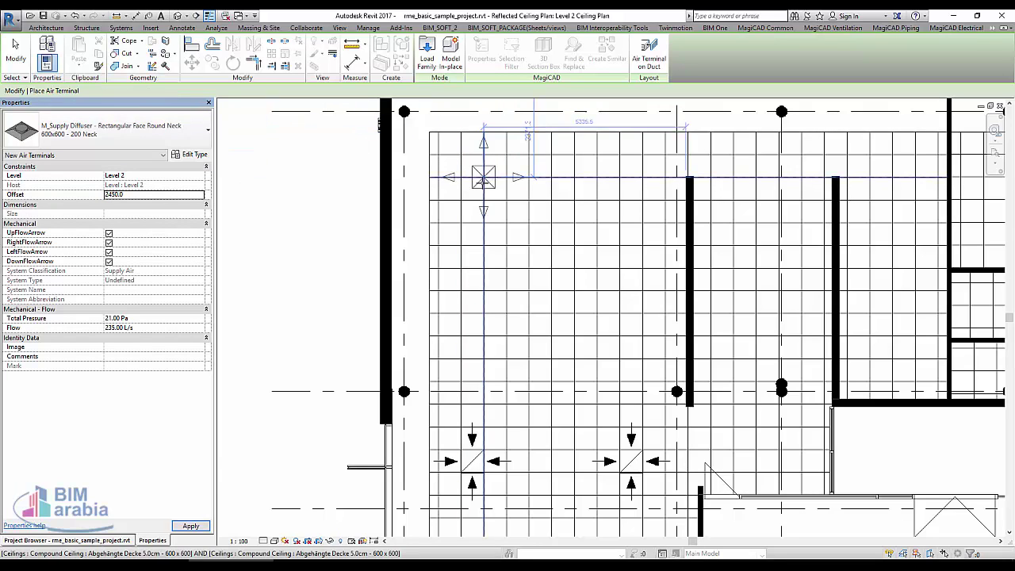
pyautogui.scroll(3, 475, 190)
pyautogui.scroll(3, 475, 190)
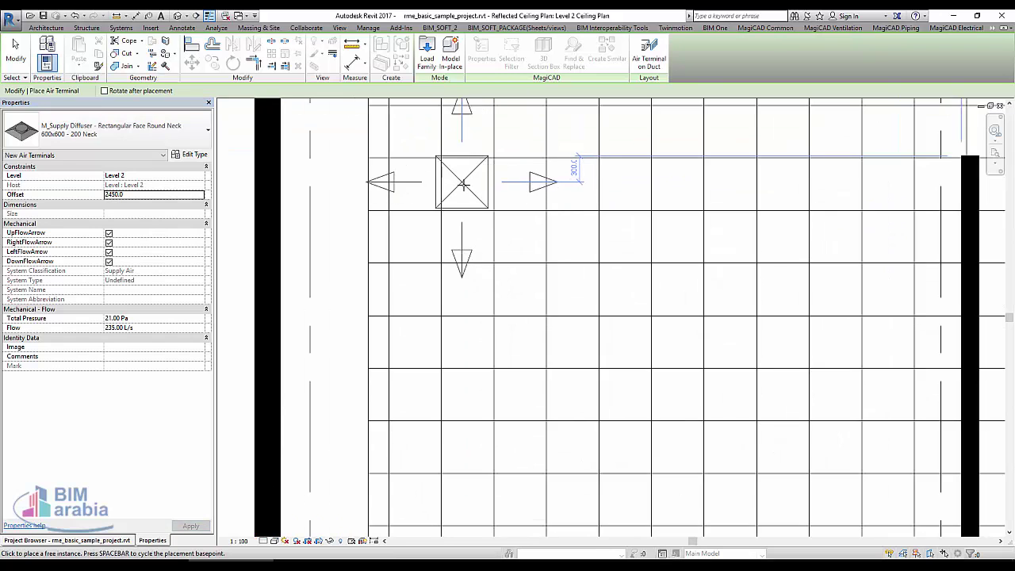
pyautogui.scroll(3, 468, 185)
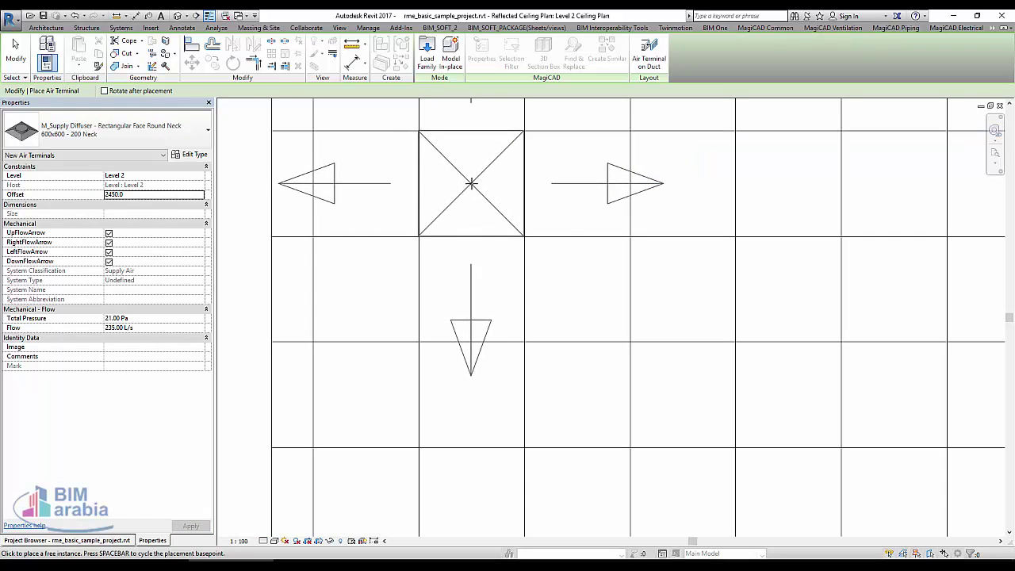
pyautogui.scroll(-2, 442, 183)
pyautogui.scroll(-3, 397, 187)
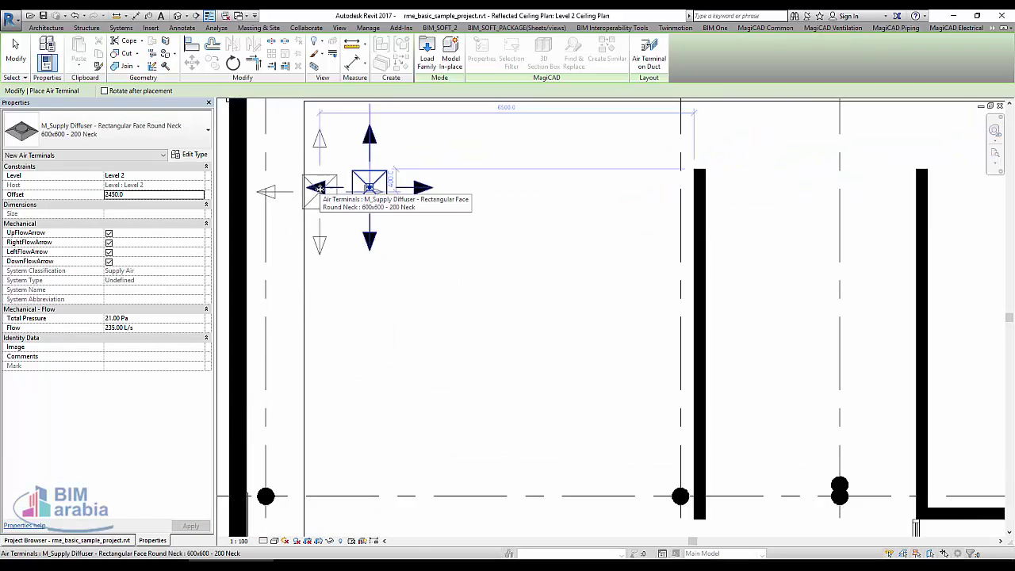
# Copy the supply diffuser (CO) to the right, near the interior wall.
pyautogui.press('Escape')
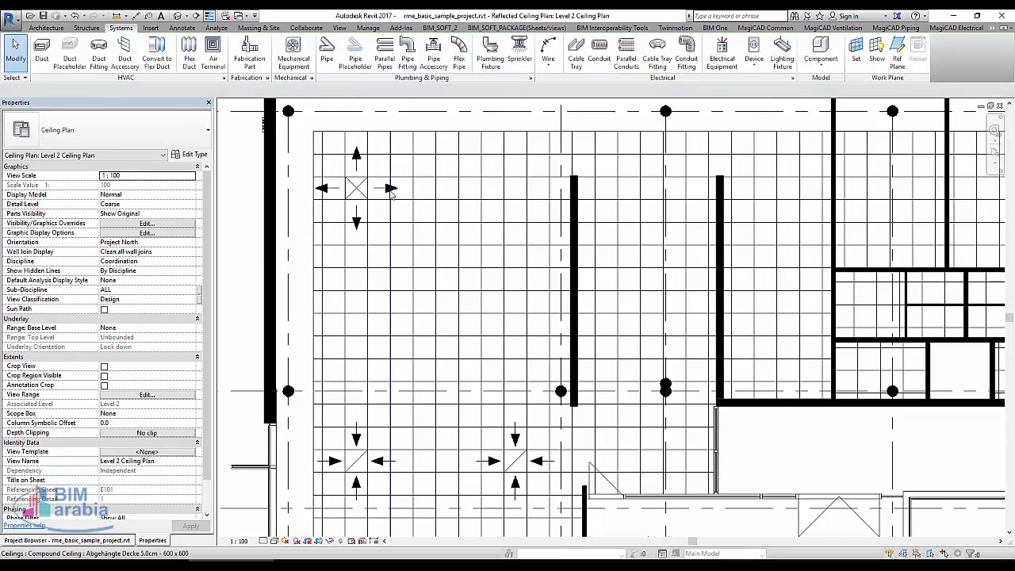
pyautogui.click(357, 188)
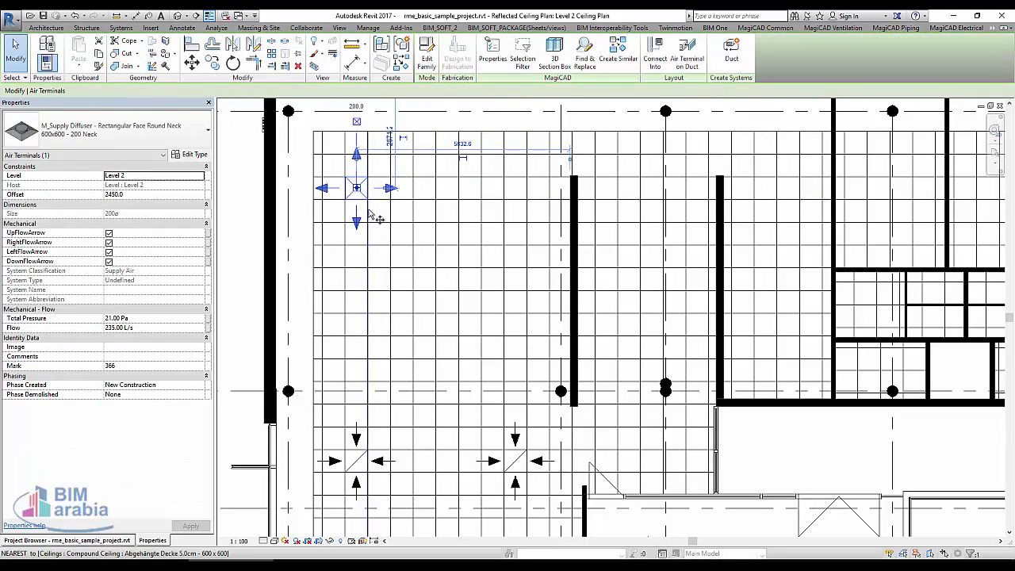
pyautogui.press('c')
pyautogui.press('o')
pyautogui.click(369, 205)
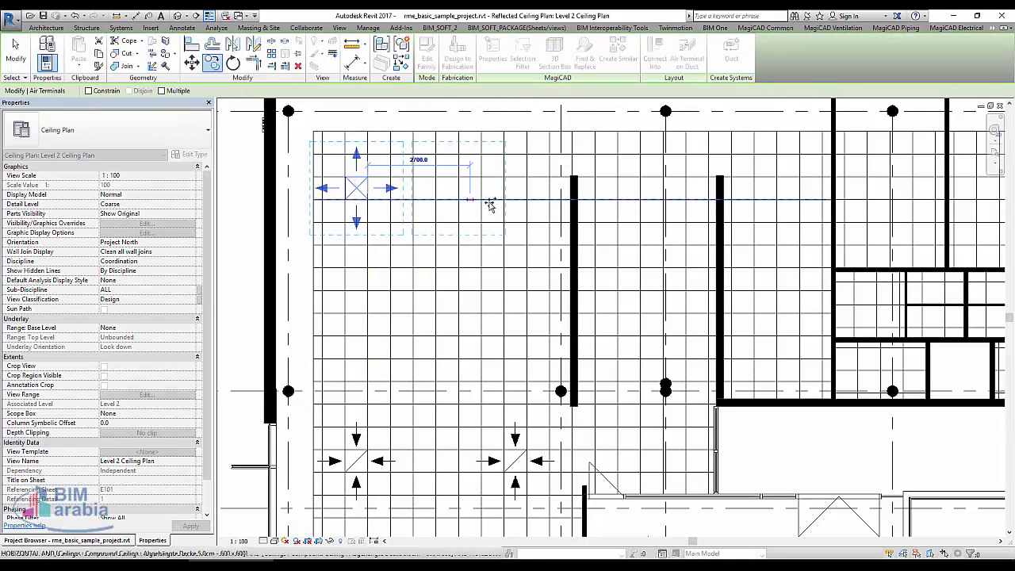
pyautogui.click(546, 205)
pyautogui.press('Escape')
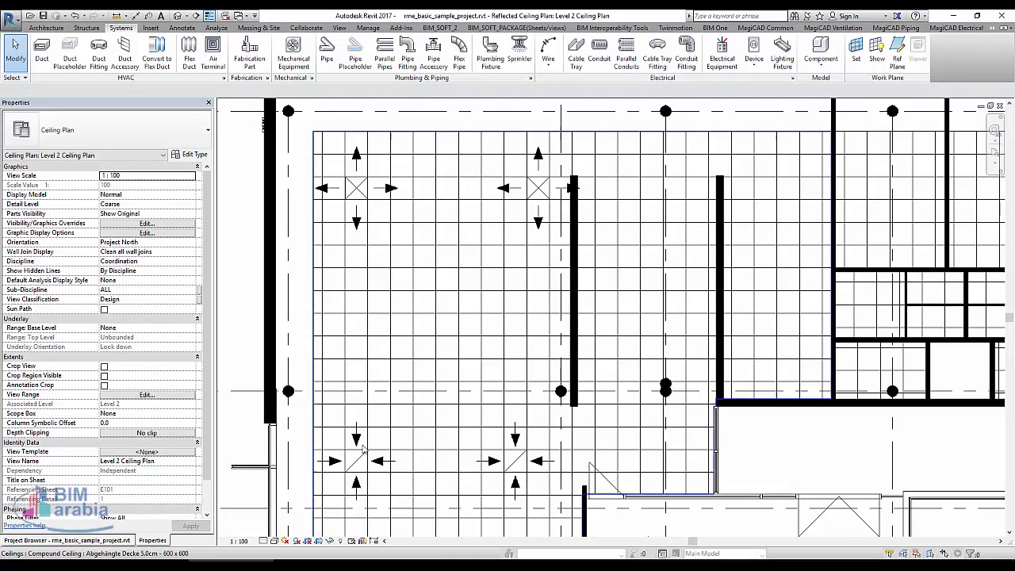
# Move (MV) the copied supply diffuser into grid alignment just left of the wall.
pyautogui.click(512, 189)
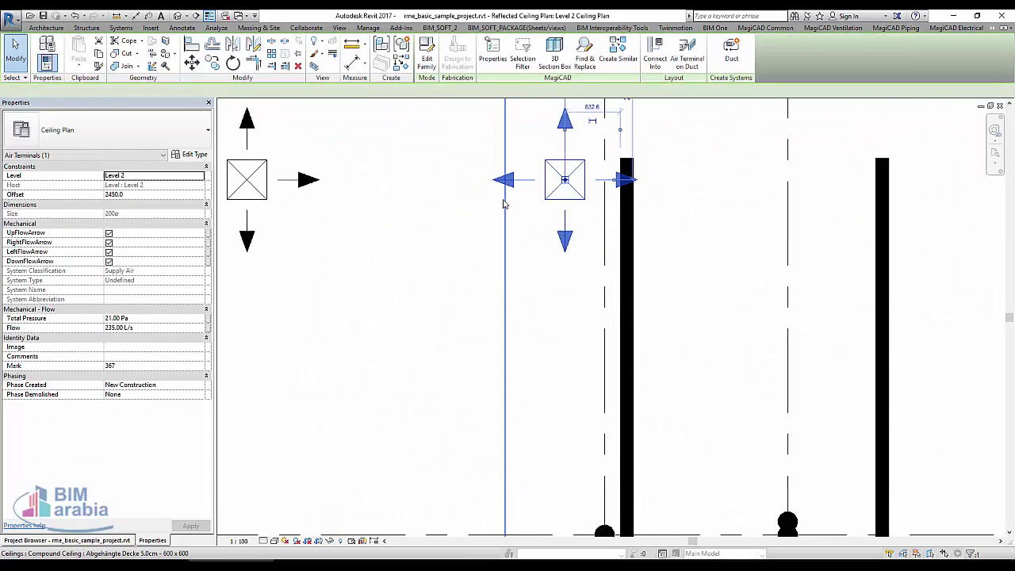
pyautogui.scroll(4, 512, 190)
pyautogui.press('m')
pyautogui.press('v')
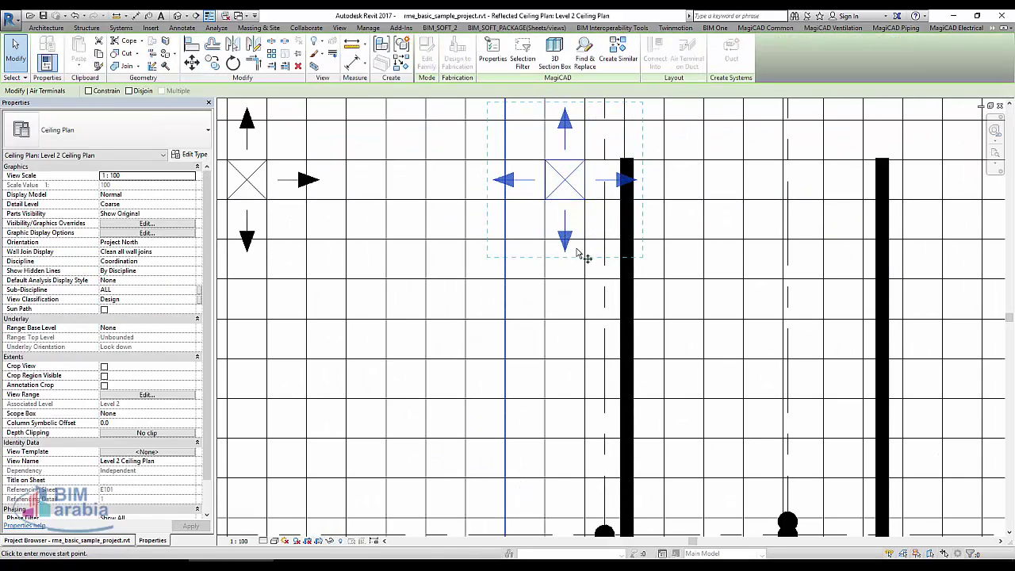
pyautogui.scroll(-3, 540, 222)
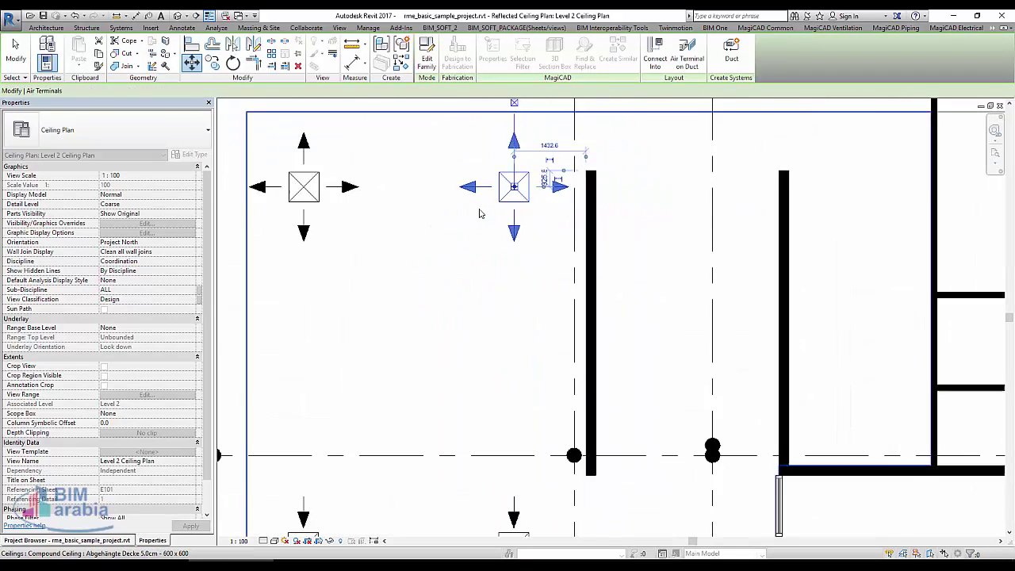
pyautogui.scroll(-3, 499, 204)
pyautogui.press('Escape')
pyautogui.press('Escape')
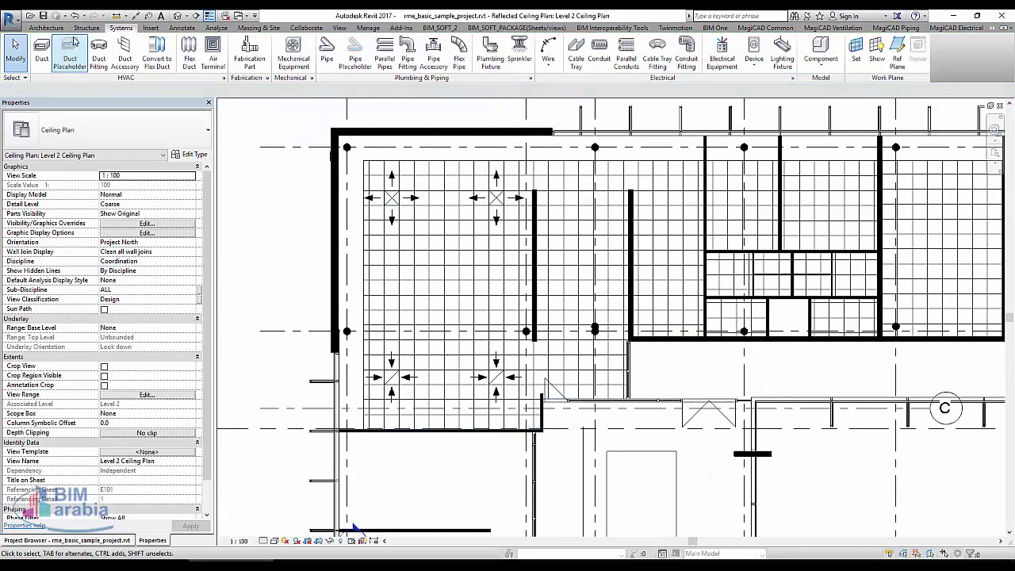
# Start Mechanical Equipment placement and browse its types, searching 'va' then clearing the search.
pyautogui.click(293, 54)
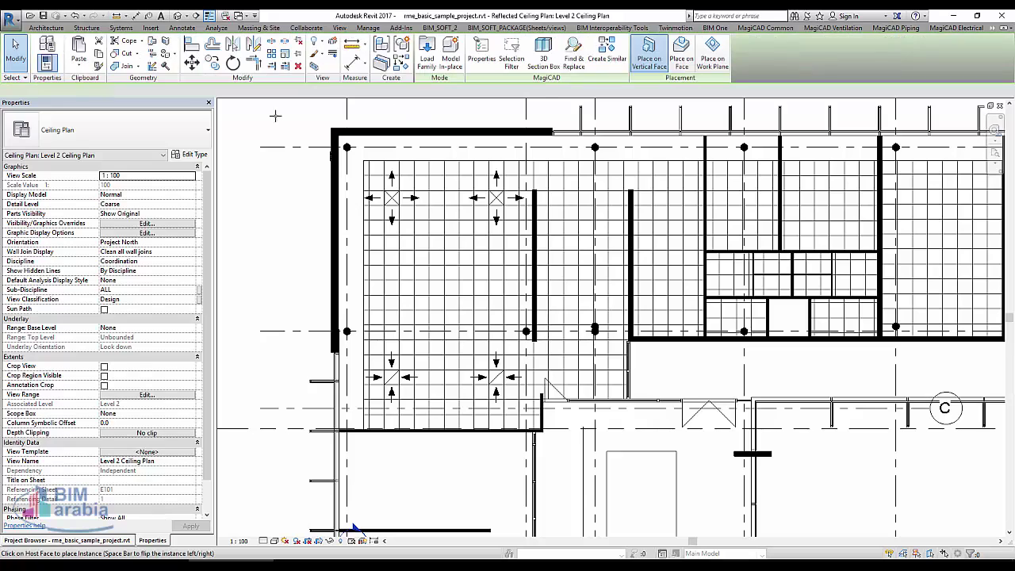
pyautogui.click(101, 126)
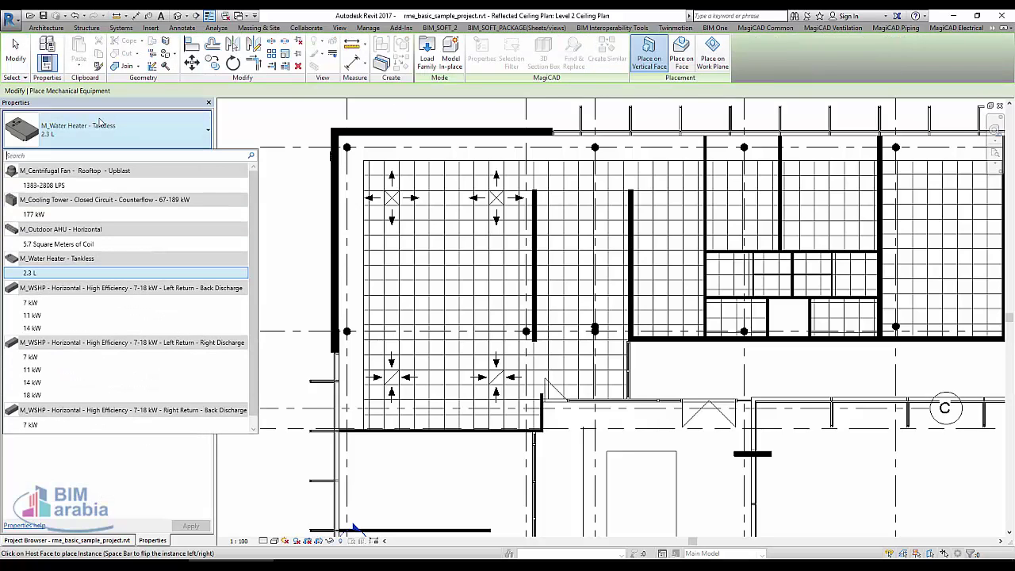
pyautogui.write('vav')
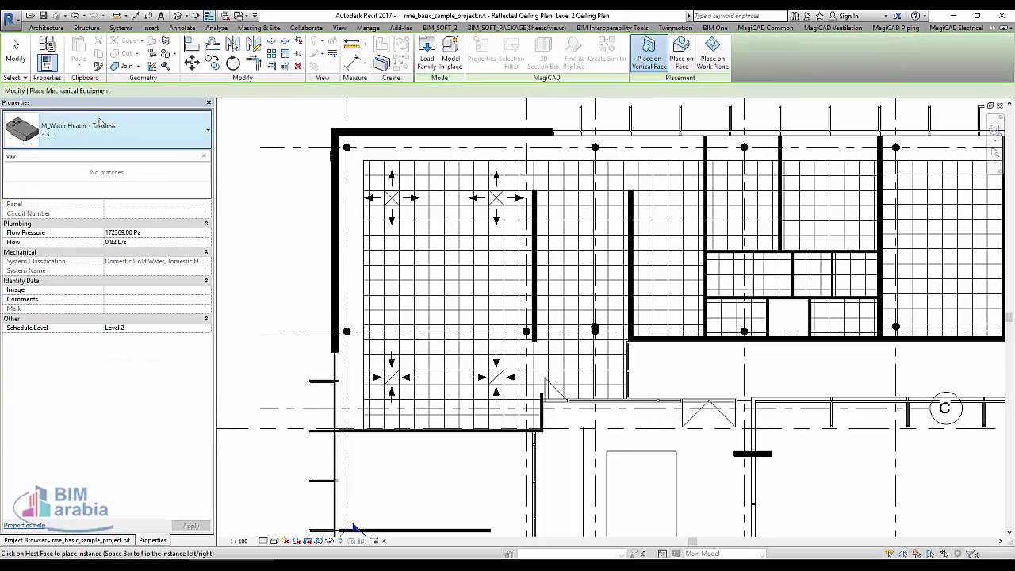
pyautogui.press('BackSpace')
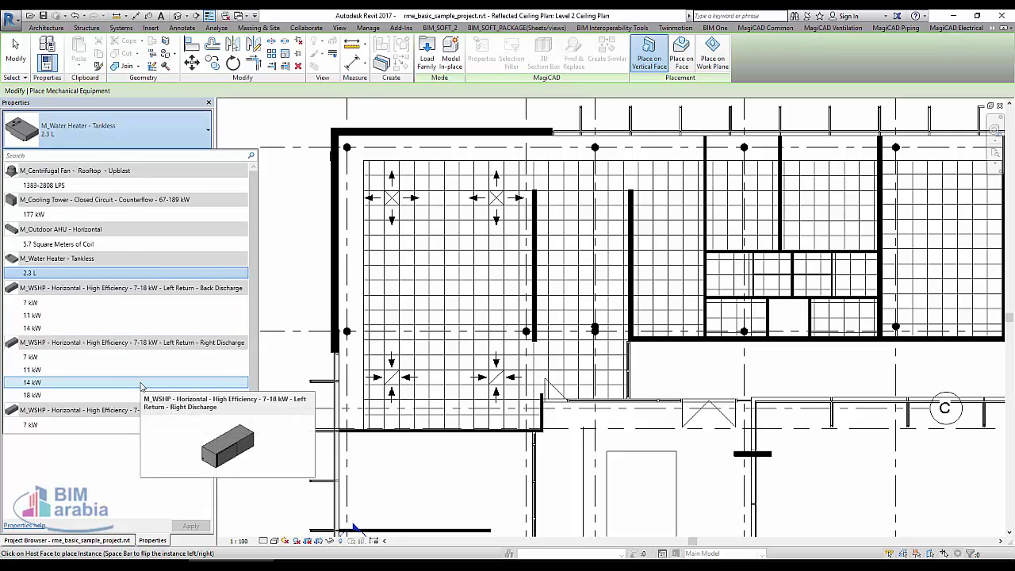
pyautogui.scroll(-1, 141, 386)
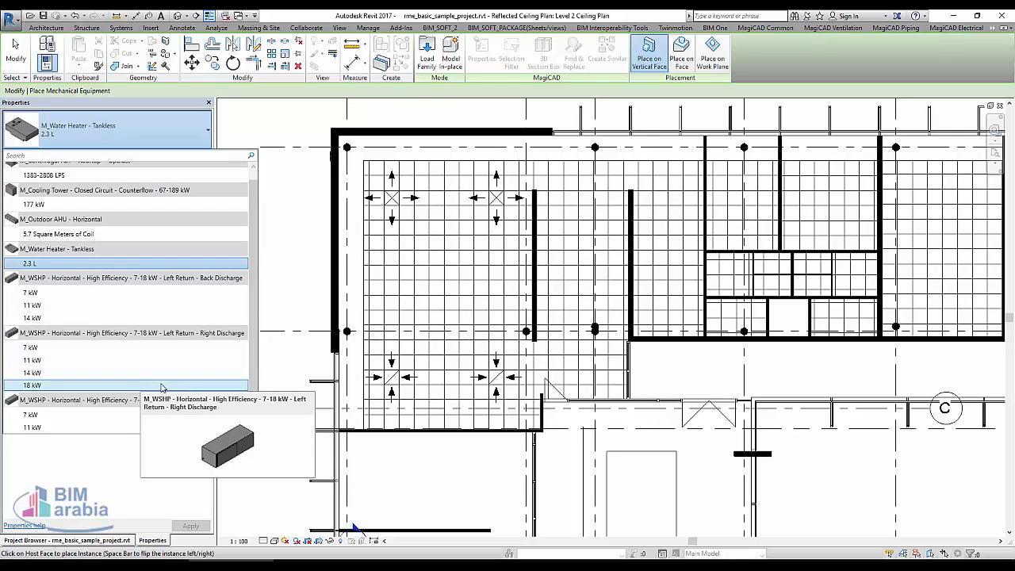
pyautogui.scroll(1, 136, 375)
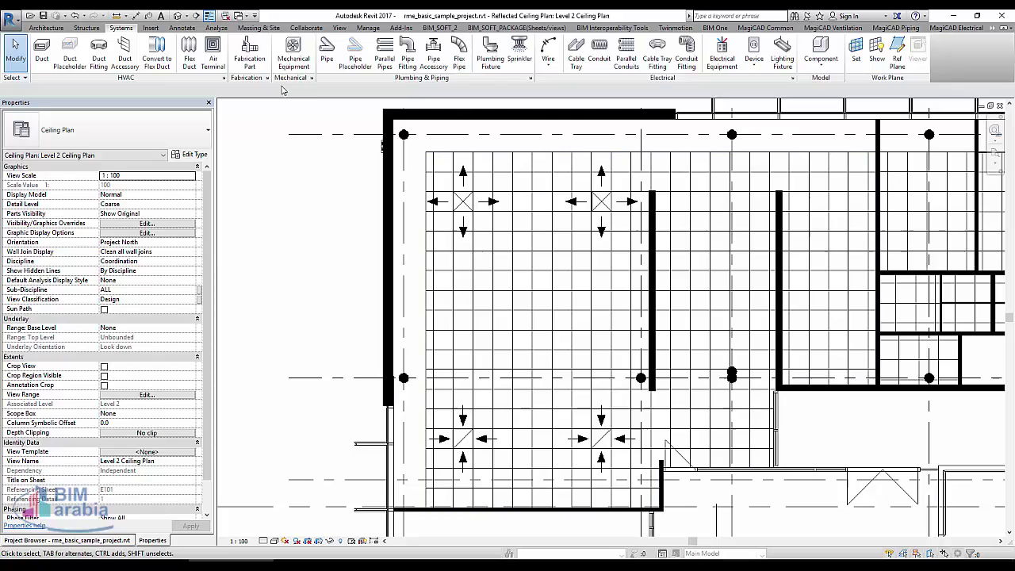
# In Load Family, navigate up to the Libraries folder and open the US Metric library.
pyautogui.click(293, 56)
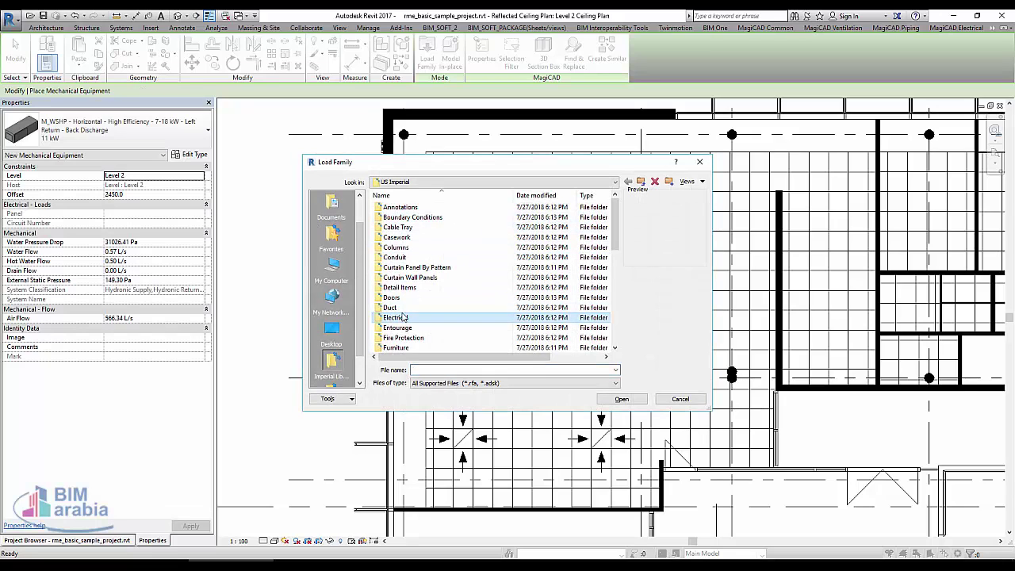
pyautogui.scroll(-6, 410, 317)
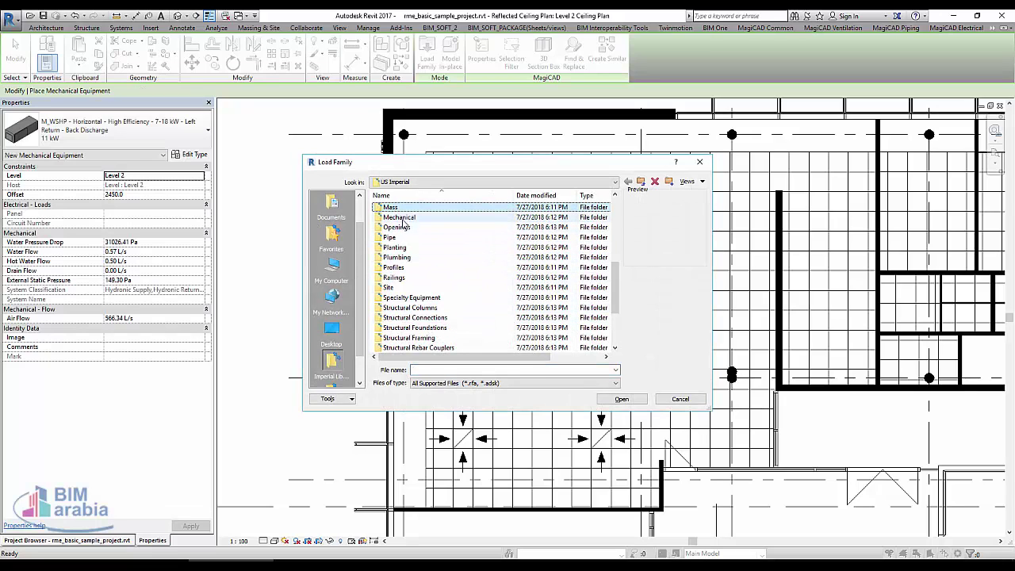
pyautogui.click(404, 218)
pyautogui.click(640, 181)
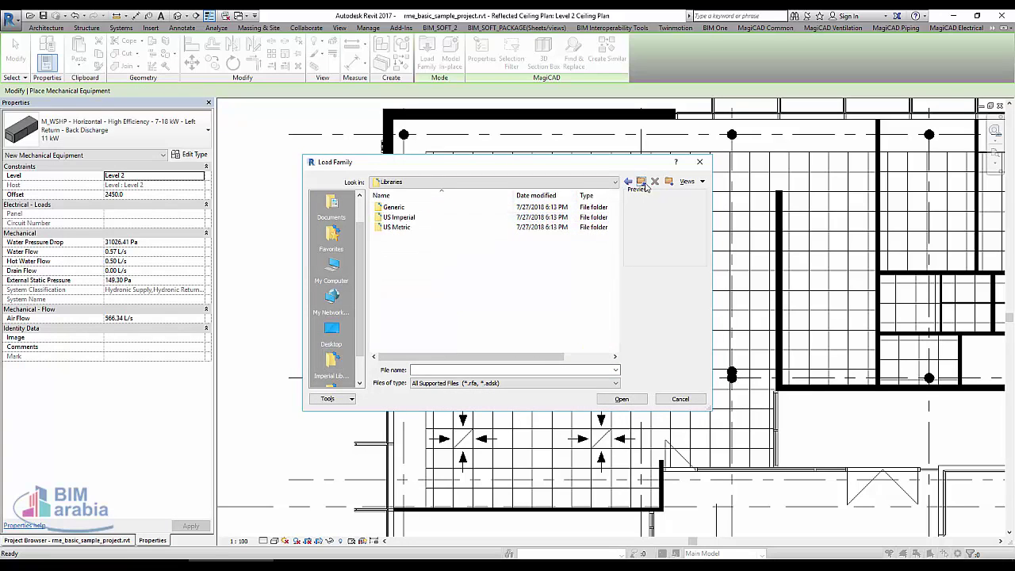
pyautogui.click(385, 228)
pyautogui.doubleClick(385, 228)
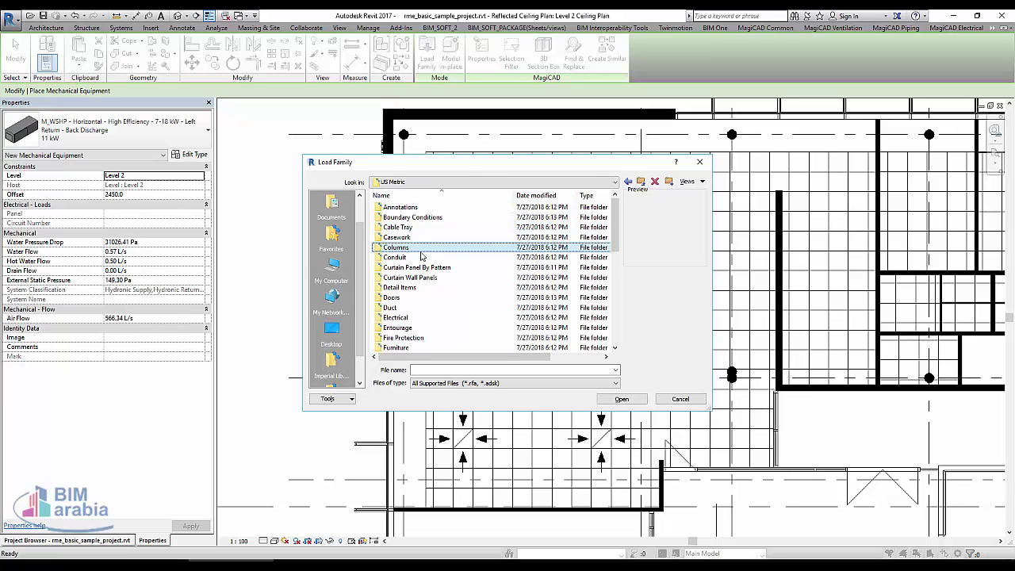
pyautogui.scroll(-5, 424, 262)
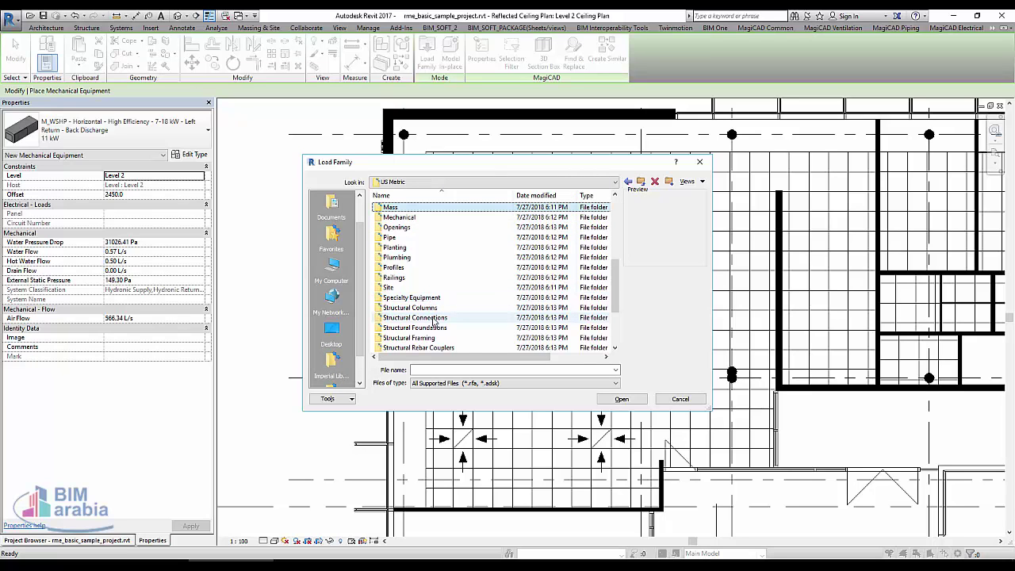
# Load M_Fan Coil Unit with Plenum - Horizontal - DX - Bottom Return from Mechanical > MEP > Air-Side Components > Terminal Units.
pyautogui.click(406, 218)
pyautogui.doubleClick(408, 217)
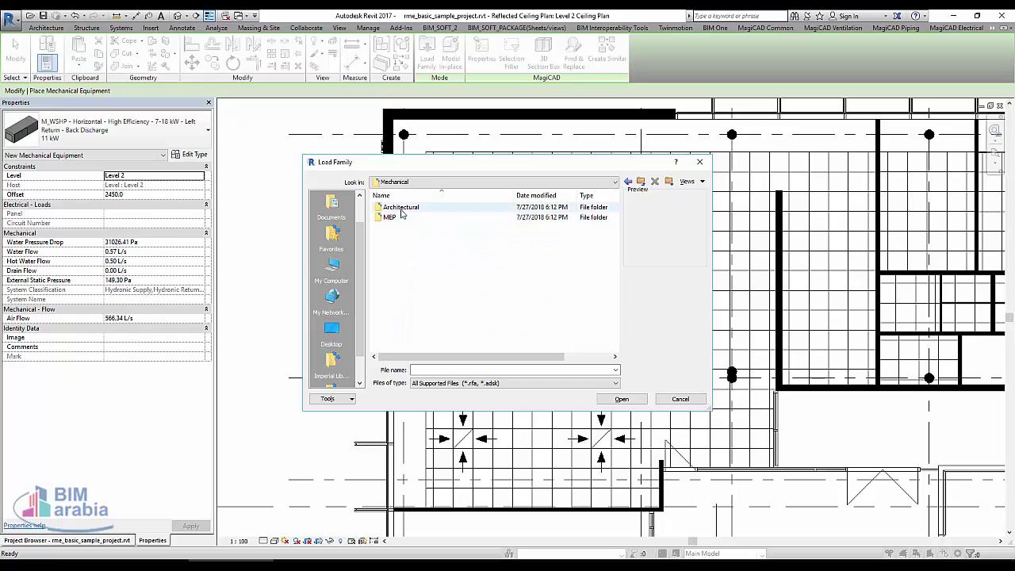
pyautogui.doubleClick(407, 217)
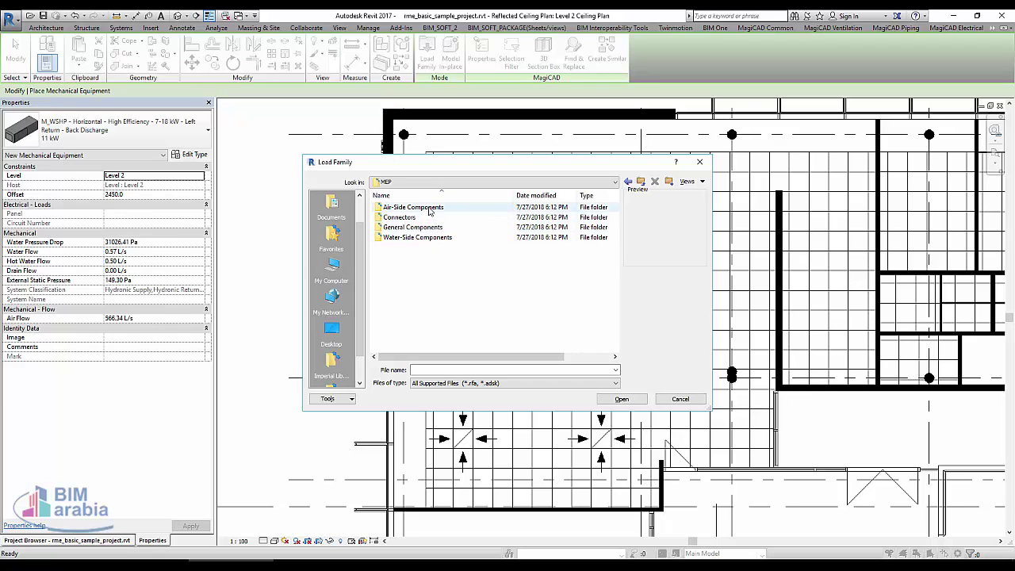
pyautogui.doubleClick(429, 208)
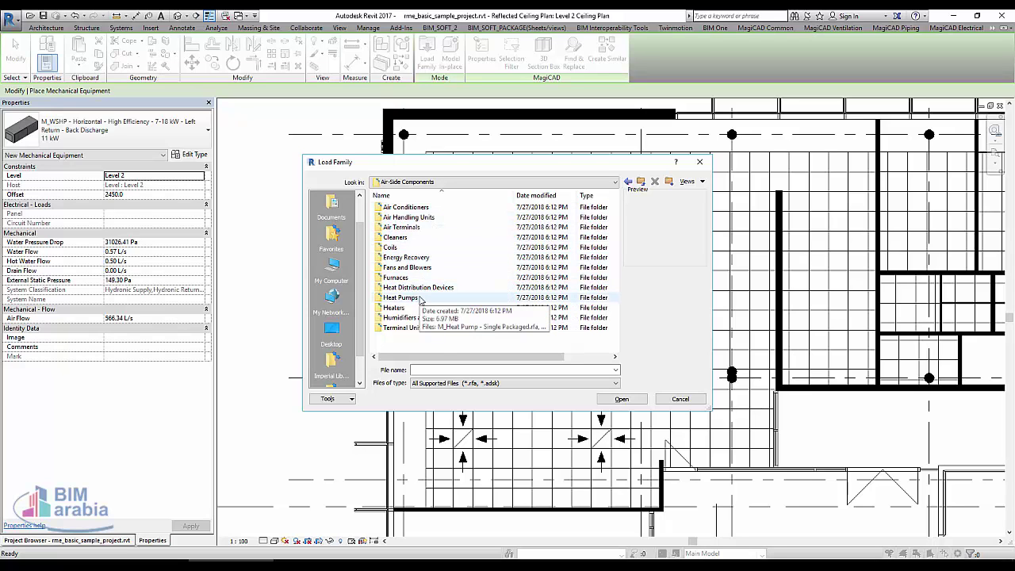
pyautogui.doubleClick(400, 327)
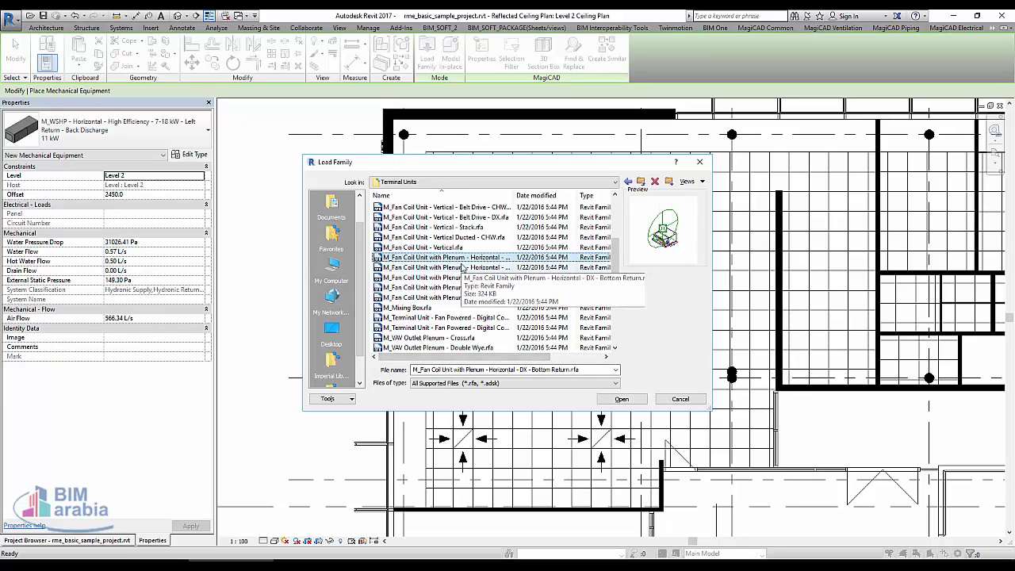
pyautogui.click(622, 399)
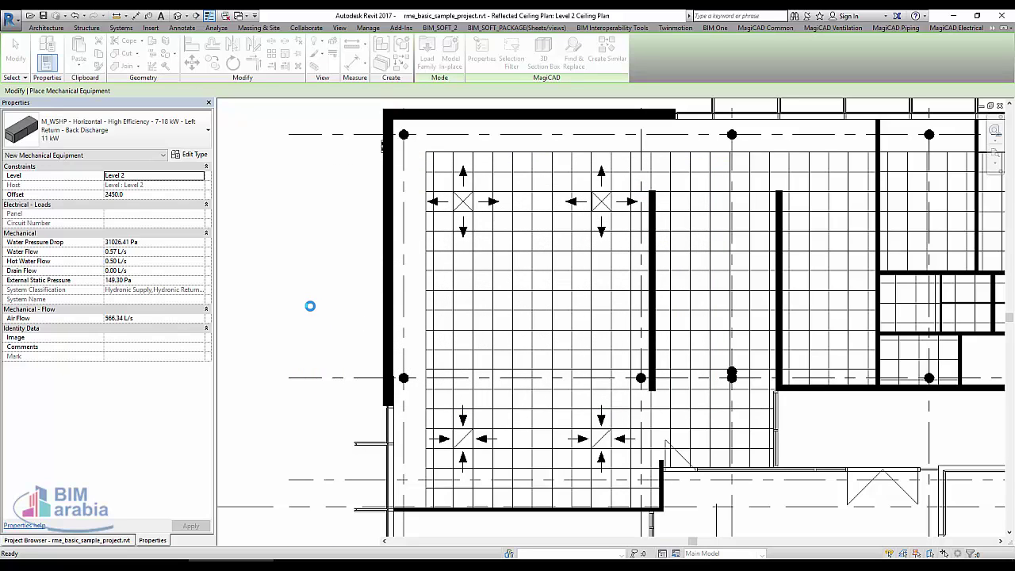
# Choose the 470 LPS fan coil type, set a 2700 offset, and place it on Level 2.
pyautogui.click(172, 194)
pyautogui.write('2600')
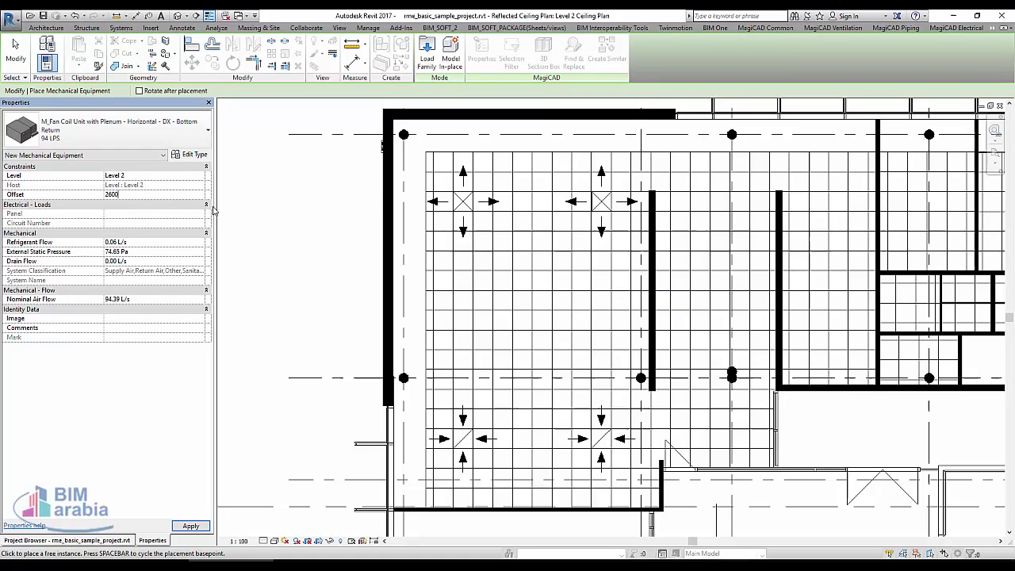
pyautogui.press('Return')
pyautogui.scroll(3, 669, 291)
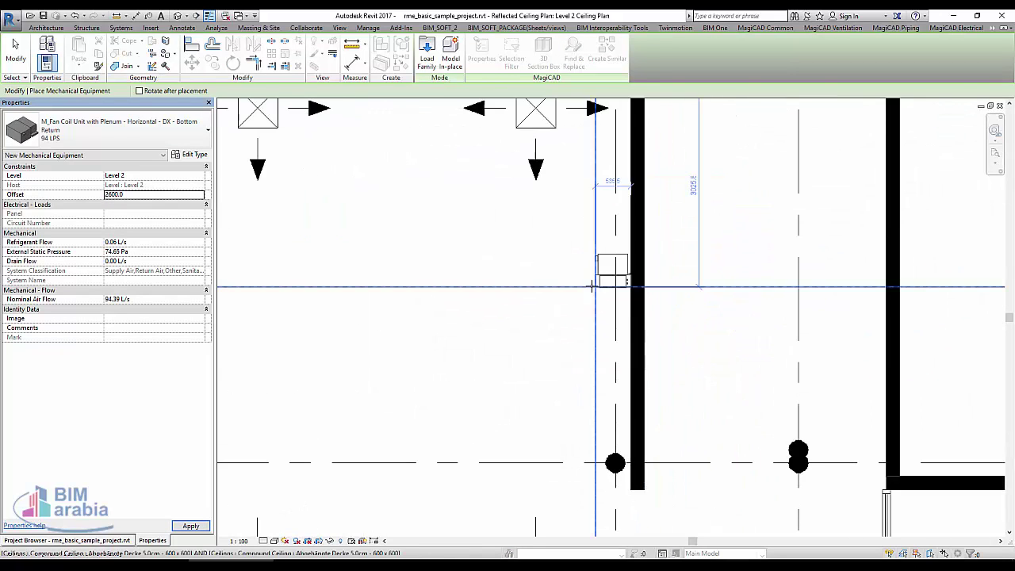
pyautogui.scroll(-2, 606, 288)
pyautogui.click(118, 129)
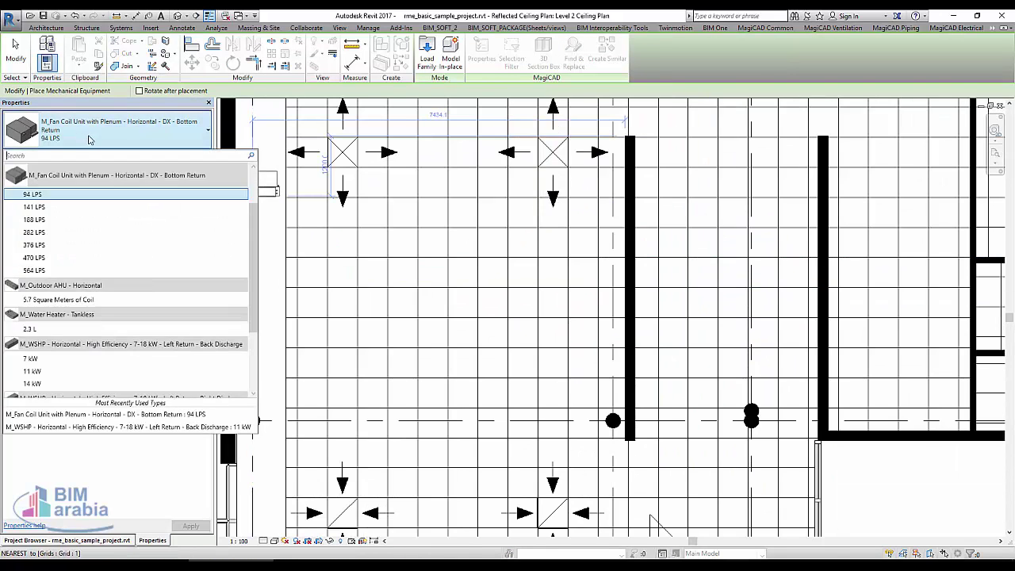
pyautogui.click(78, 257)
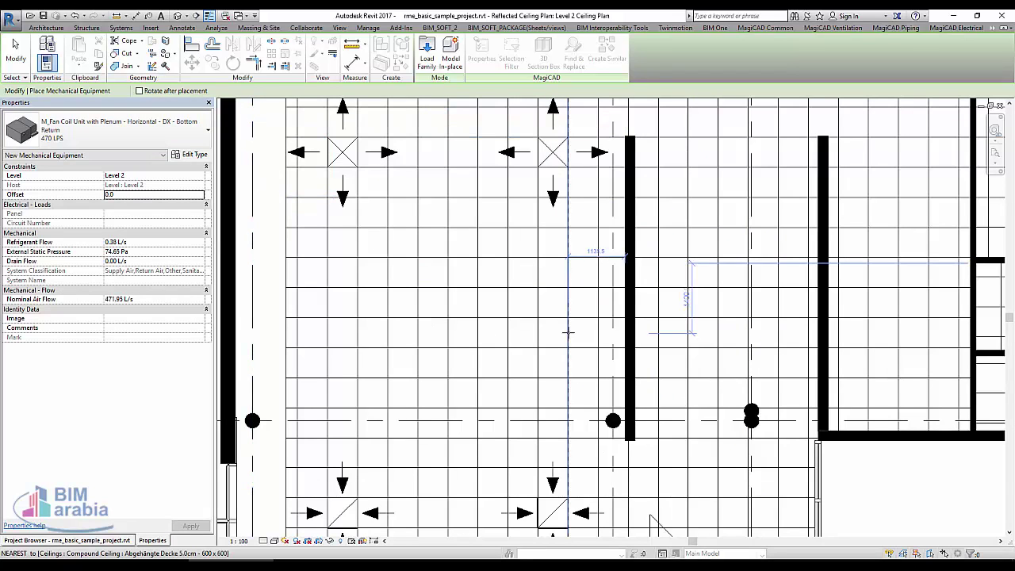
pyautogui.click(146, 194)
pyautogui.write('2700')
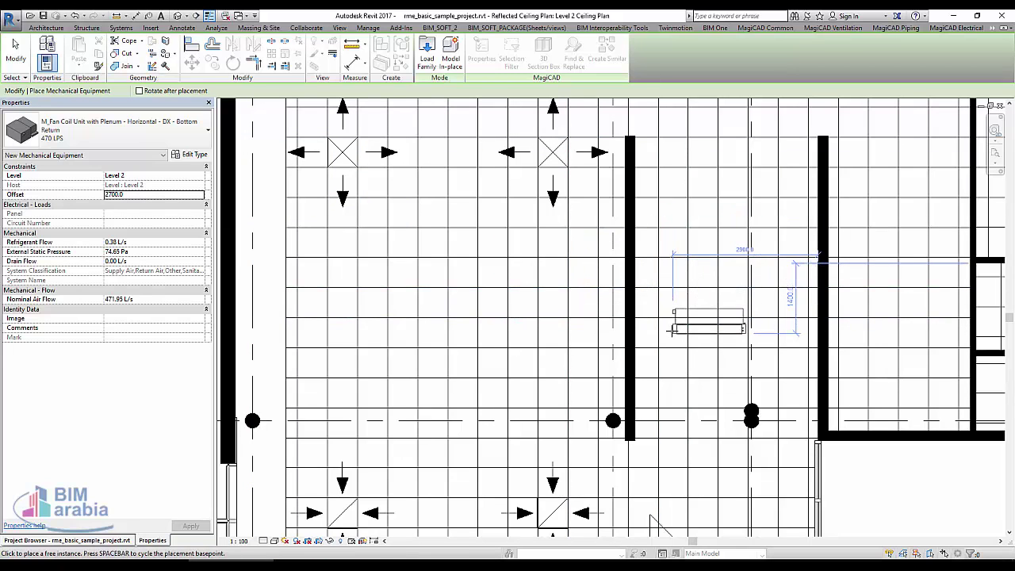
pyautogui.press('Escape')
pyautogui.press('Escape')
pyautogui.press('Escape')
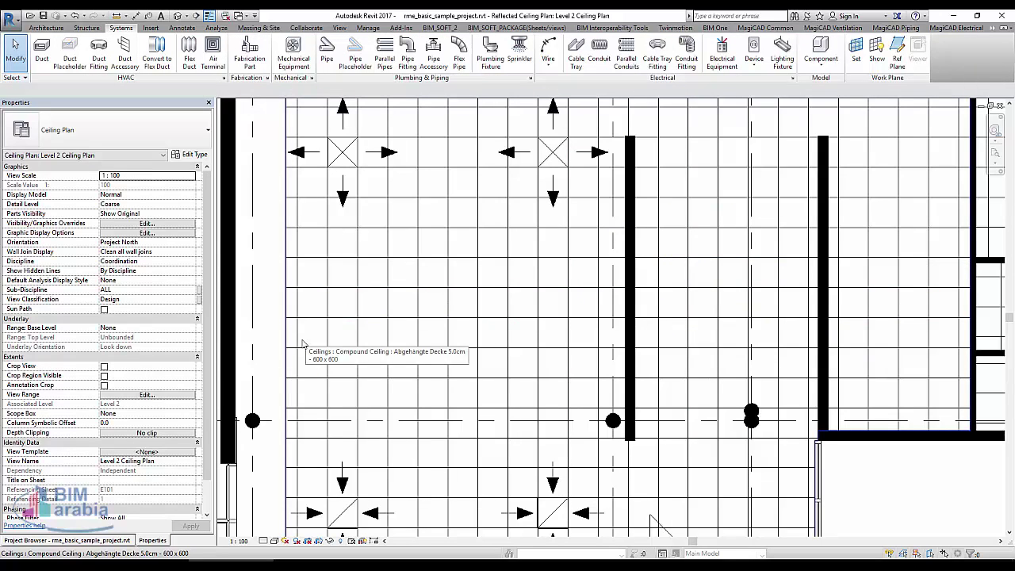
# Switch the view to Hidden Line and change the fan coil unit's offset to 2900.
pyautogui.click(274, 541)
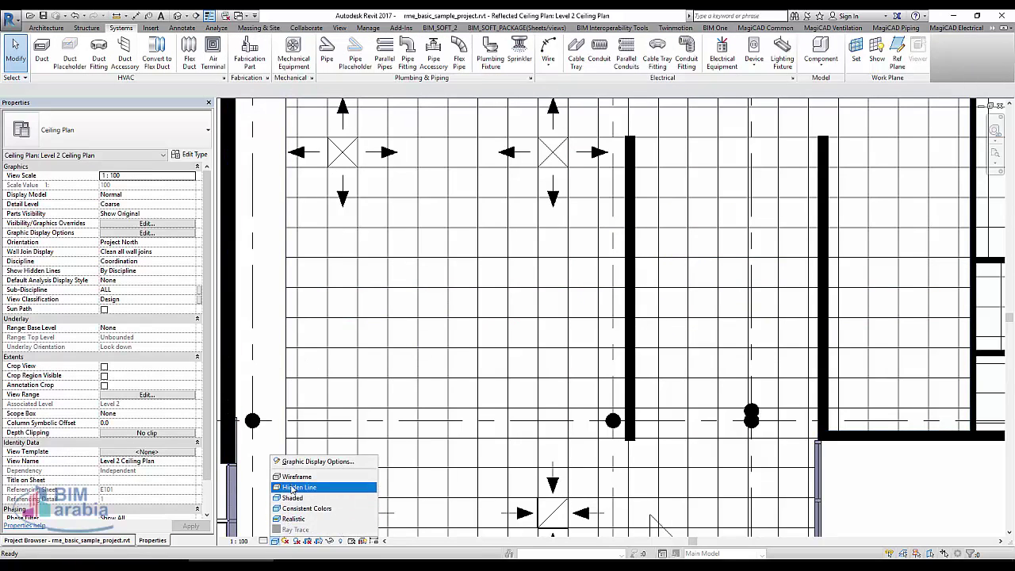
pyautogui.click(292, 488)
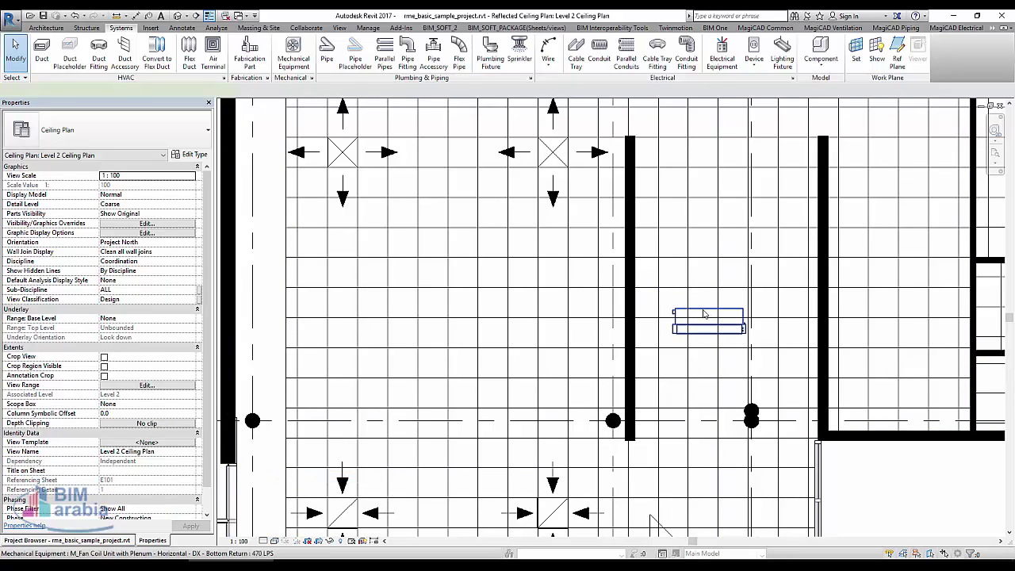
pyautogui.click(703, 314)
pyautogui.click(130, 193)
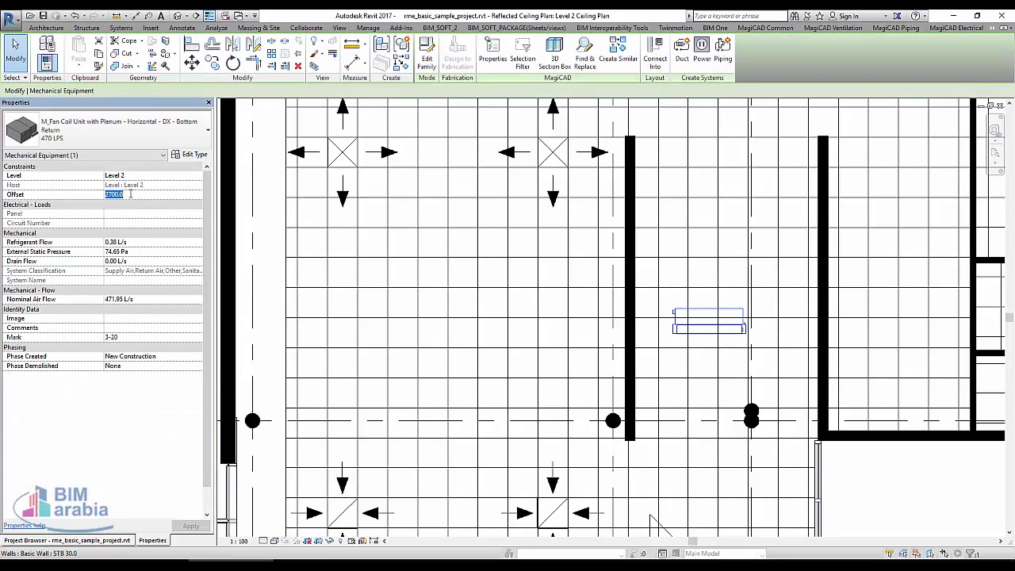
pyautogui.click(110, 194)
pyautogui.write('9')
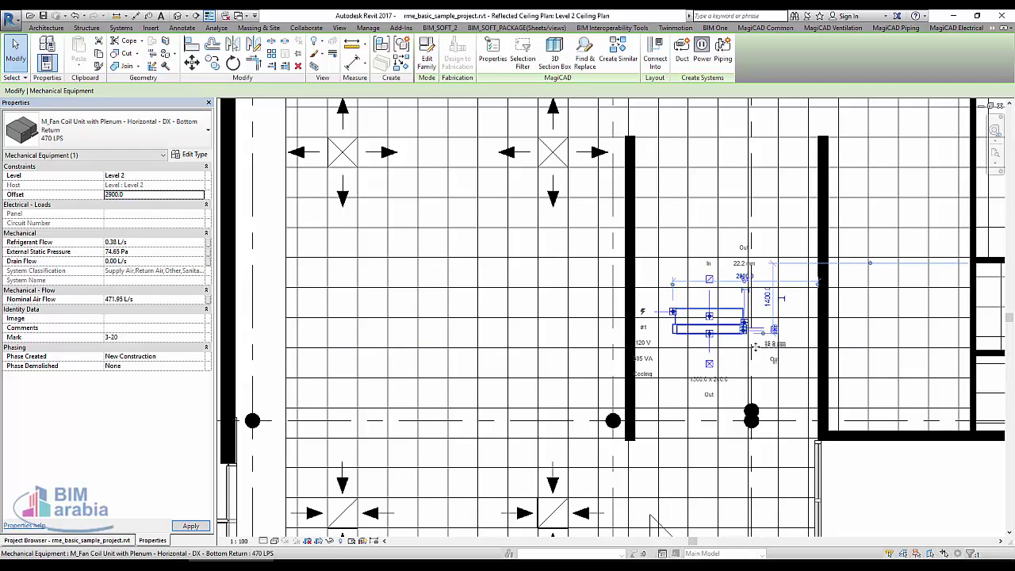
# Rotate the fan coil unit vertical and drag it up beside the interior wall.
pyautogui.press('space')
pyautogui.scroll(1, 657, 295)
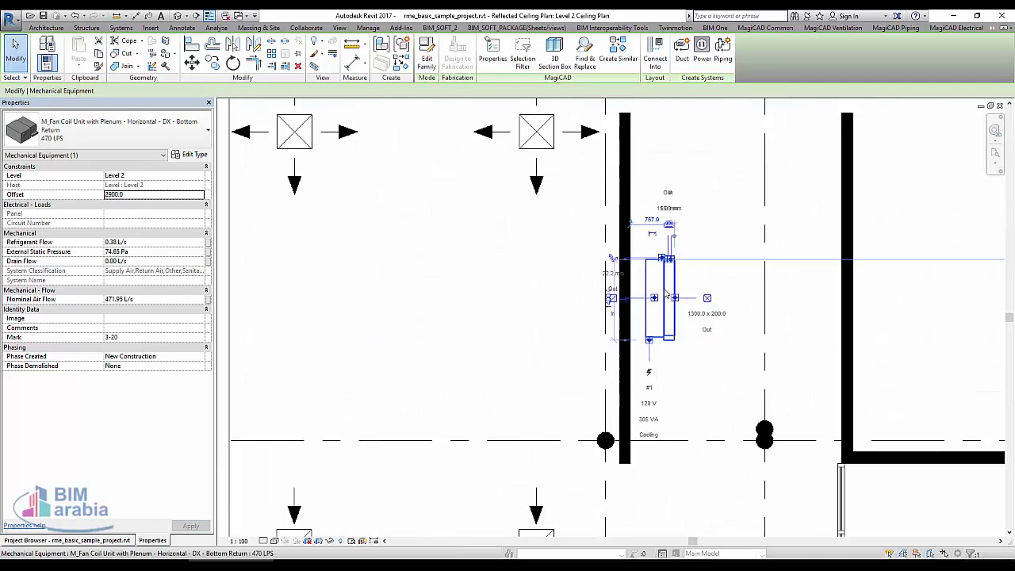
pyautogui.scroll(1, 657, 296)
pyautogui.scroll(1, 657, 296)
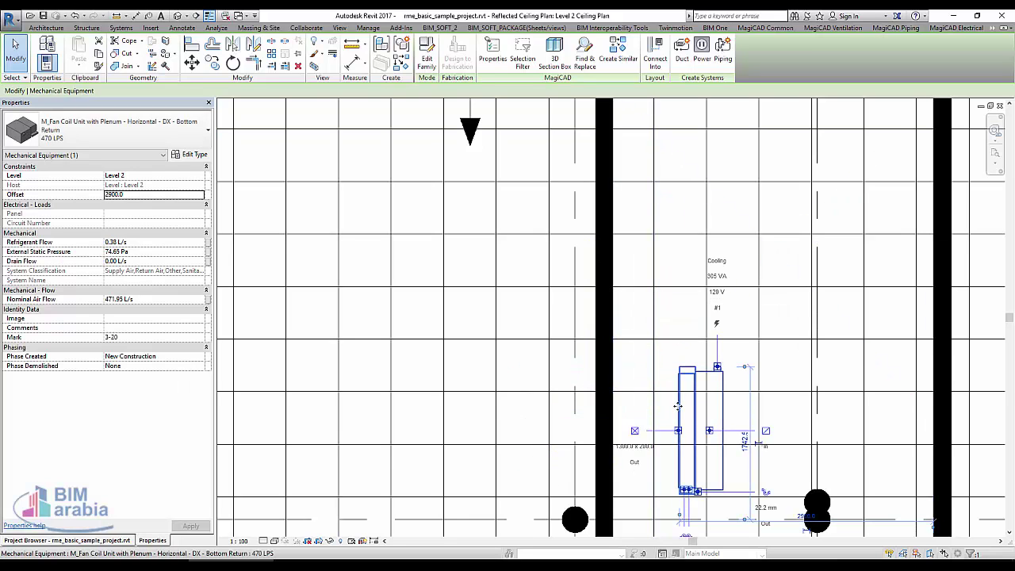
pyautogui.moveTo(679, 394); pyautogui.dragTo(644, 297)
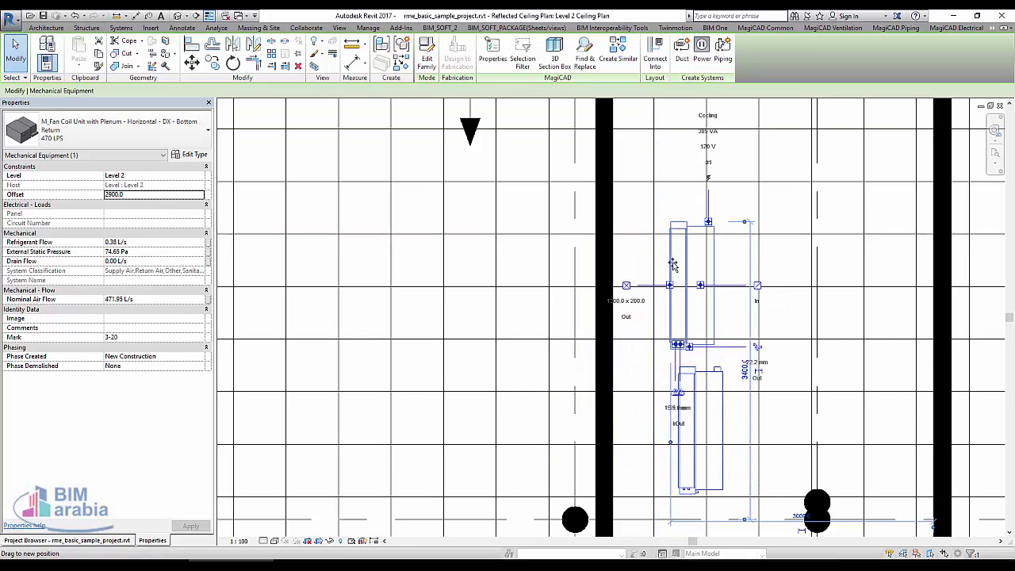
pyautogui.moveTo(396, 299); pyautogui.dragTo(649, 346, button='middle')
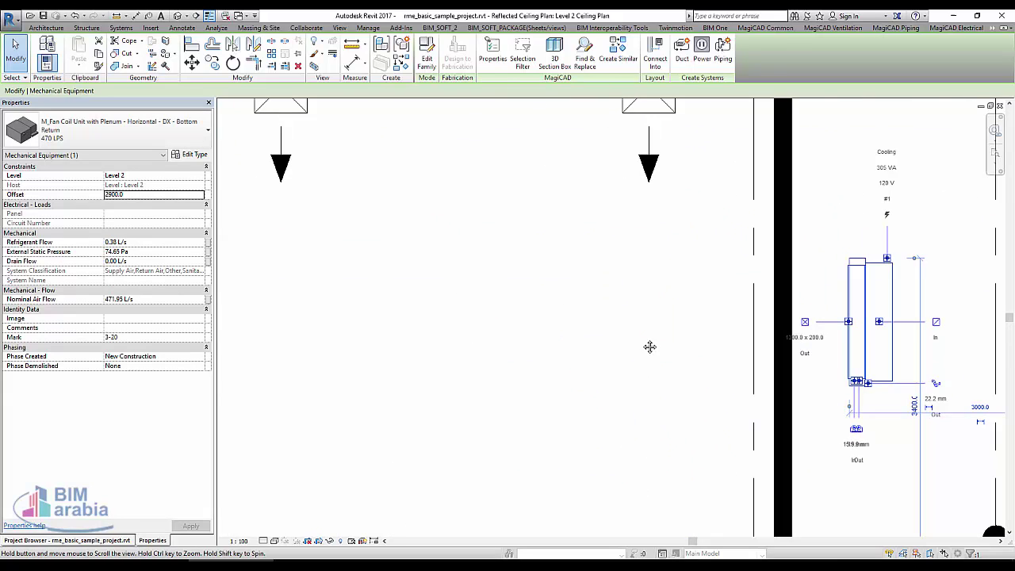
# Start a duct from the fan coil connector with its Reference Level set to Level 2.
pyautogui.rightClick(847, 321)
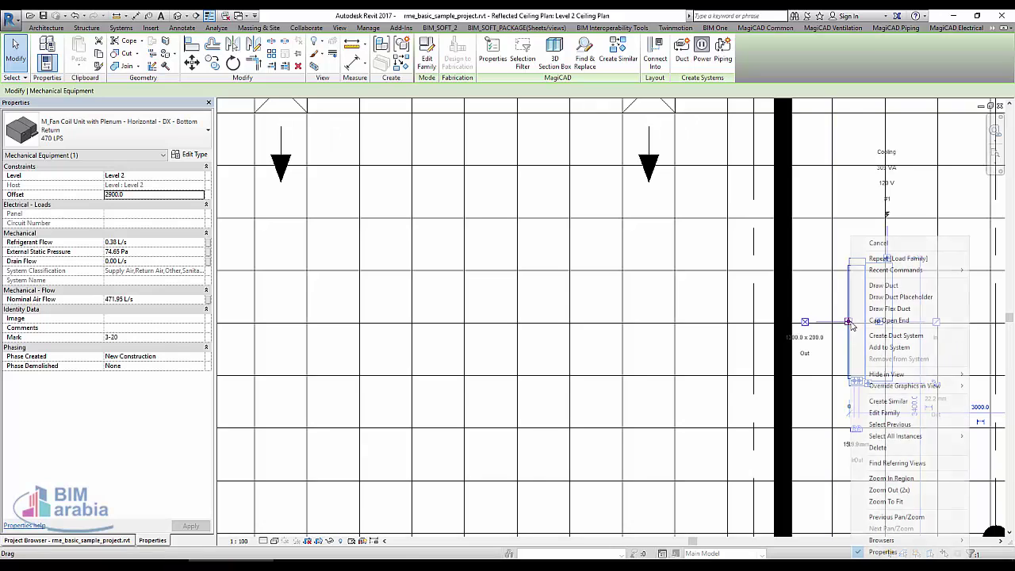
pyautogui.click(884, 285)
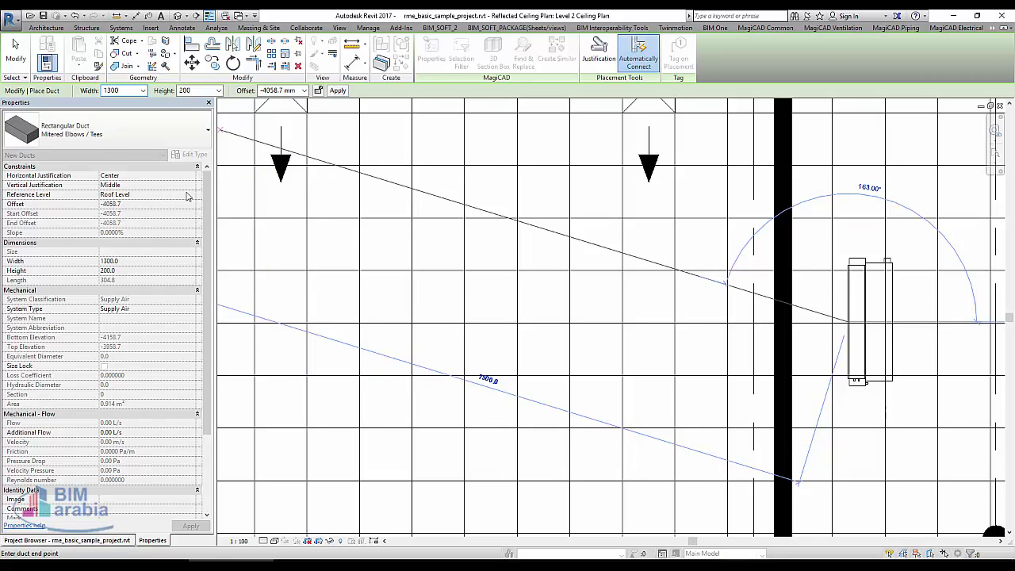
pyautogui.click(158, 194)
pyautogui.click(191, 194)
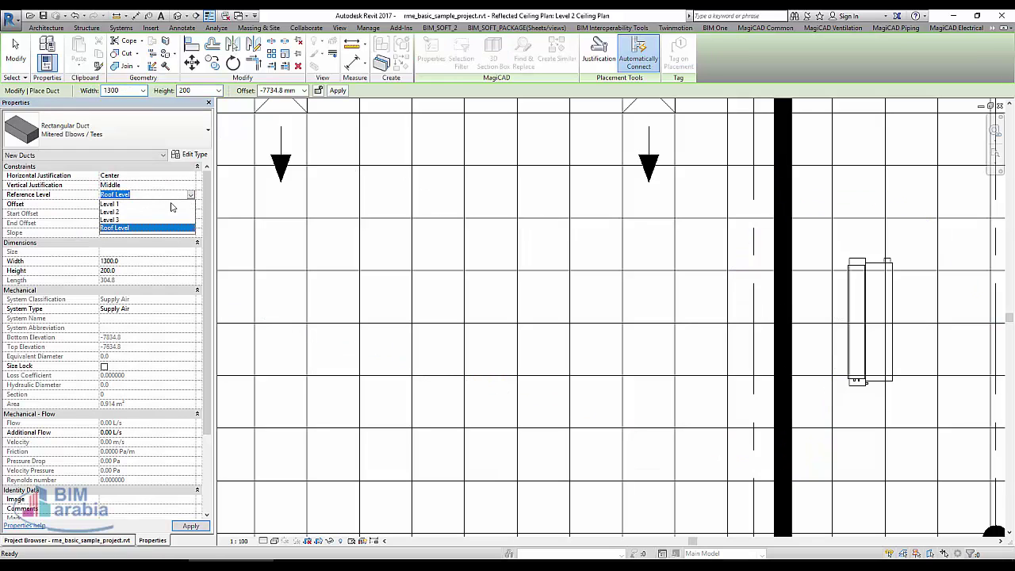
pyautogui.click(111, 212)
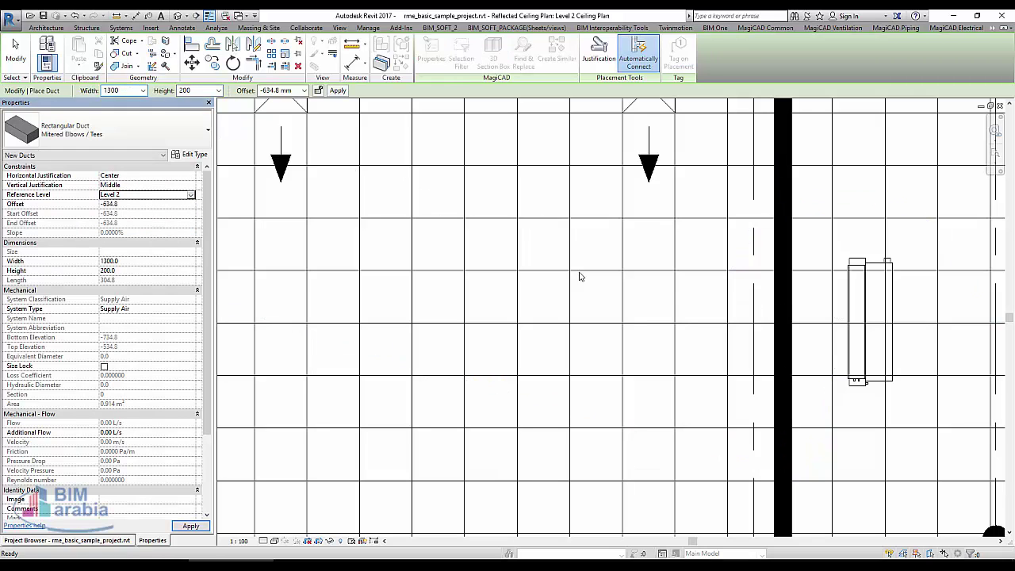
pyautogui.click(846, 321)
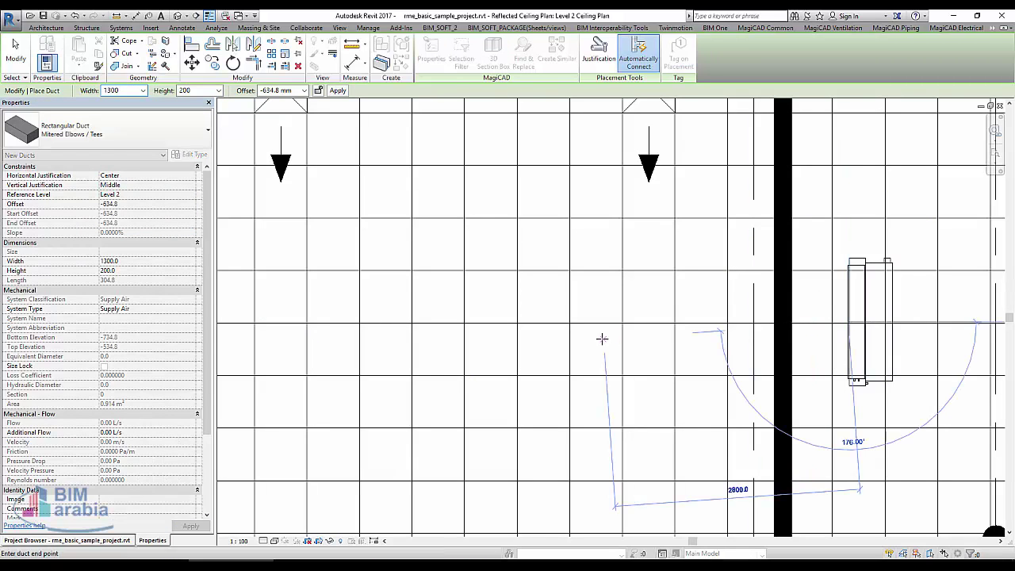
pyautogui.press('Escape')
pyautogui.press('Escape')
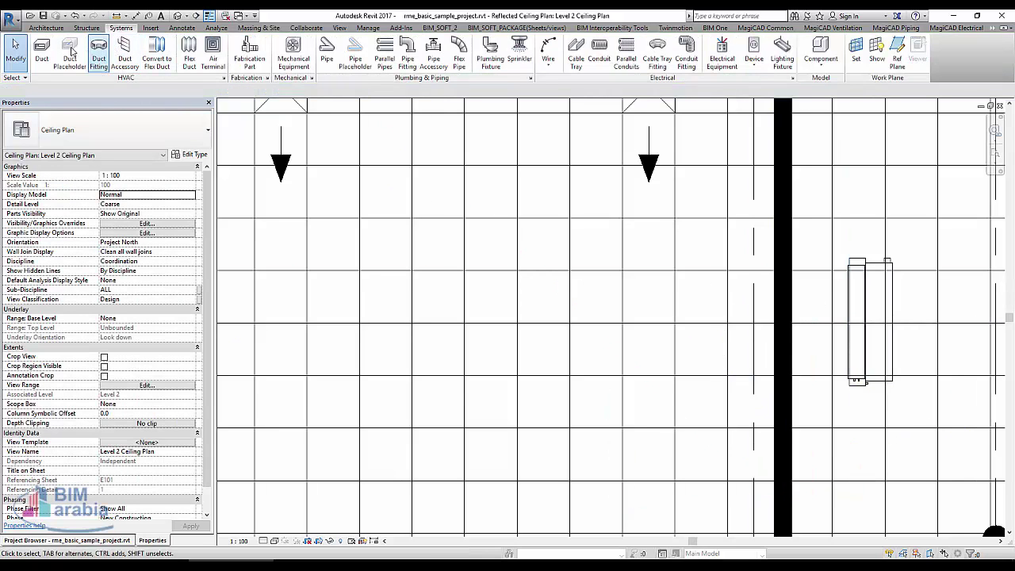
# Draw the 1300 x 200 supply duct from the fan coil unit to an elbow below the diffuser.
pyautogui.click(45, 49)
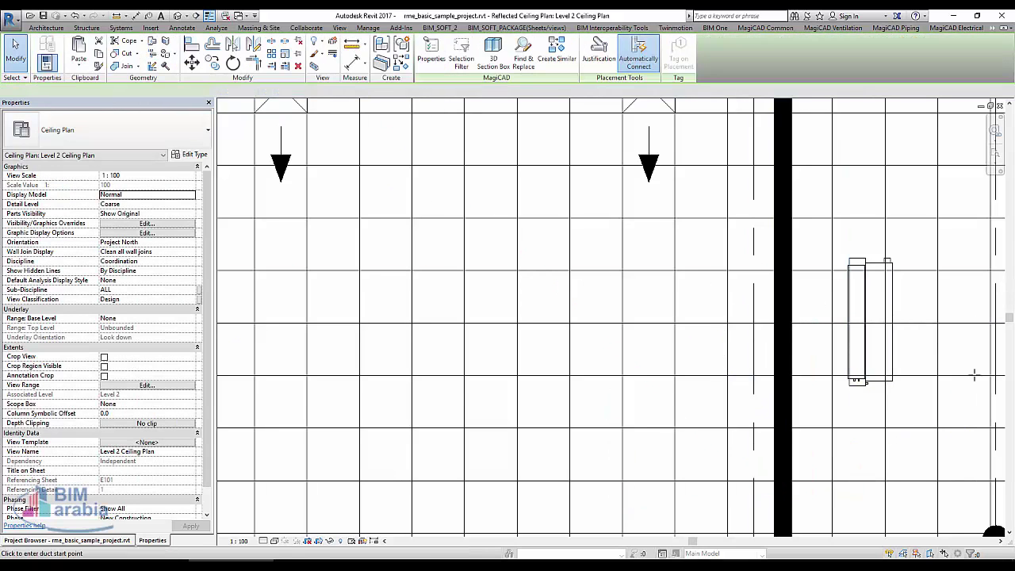
pyautogui.press('Escape')
pyautogui.click(849, 324)
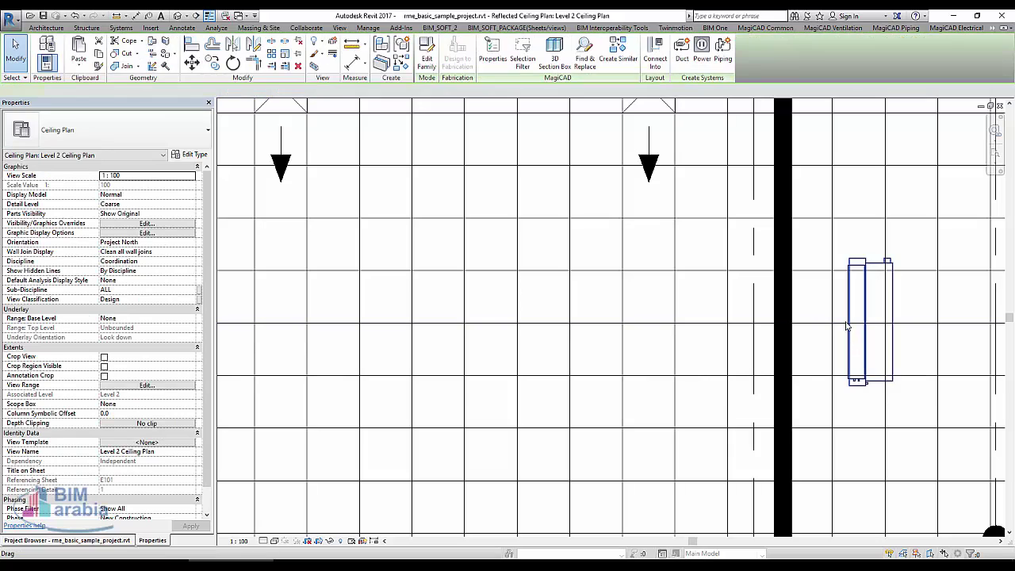
pyautogui.rightClick(849, 325)
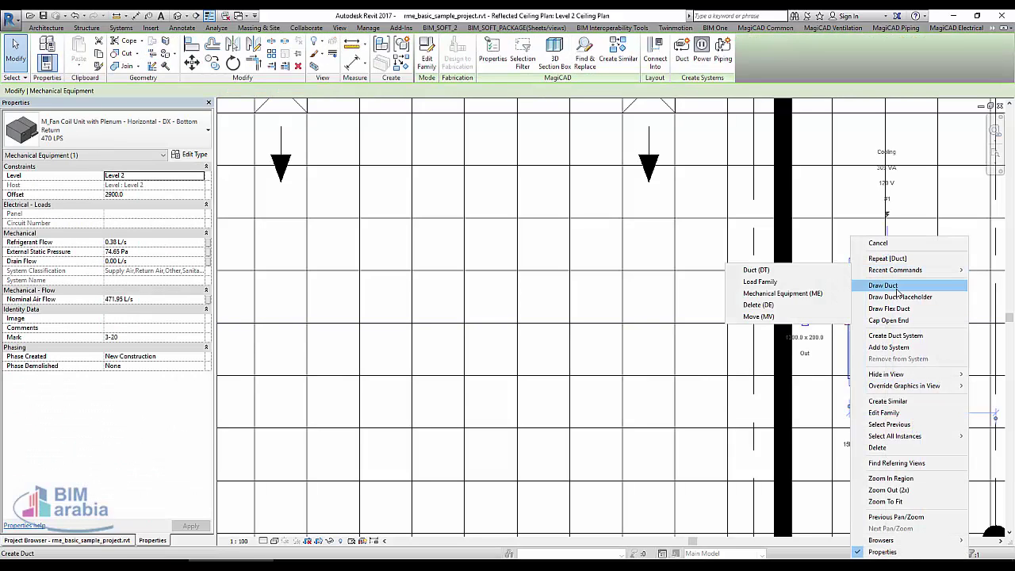
pyautogui.press('Escape')
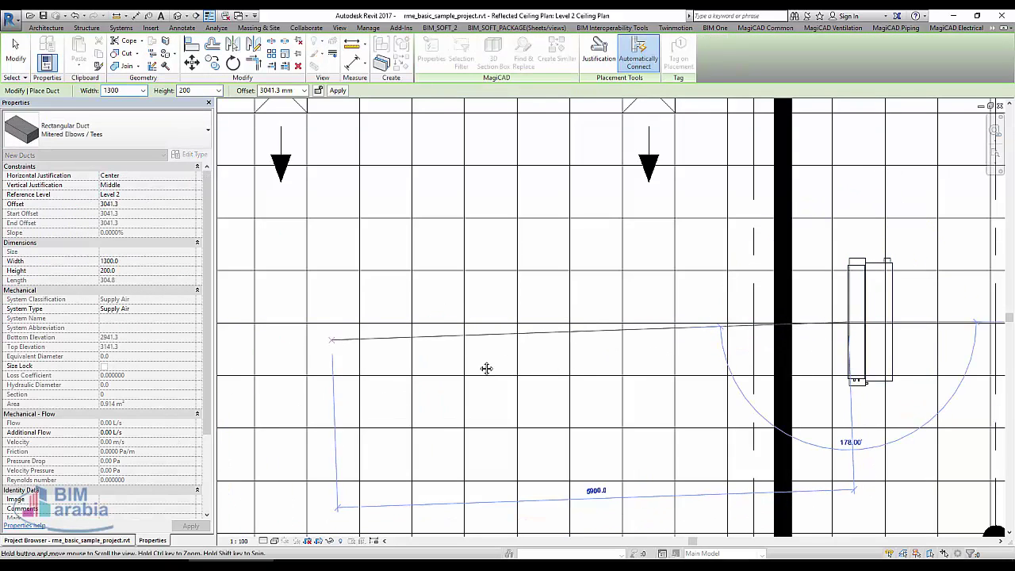
pyautogui.scroll(2, 484, 361)
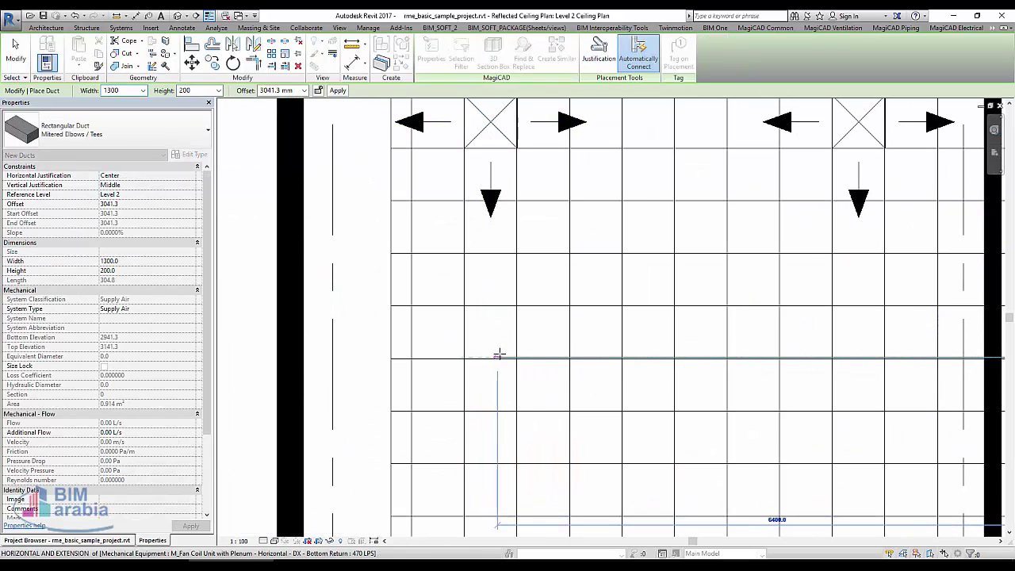
pyautogui.click(495, 354)
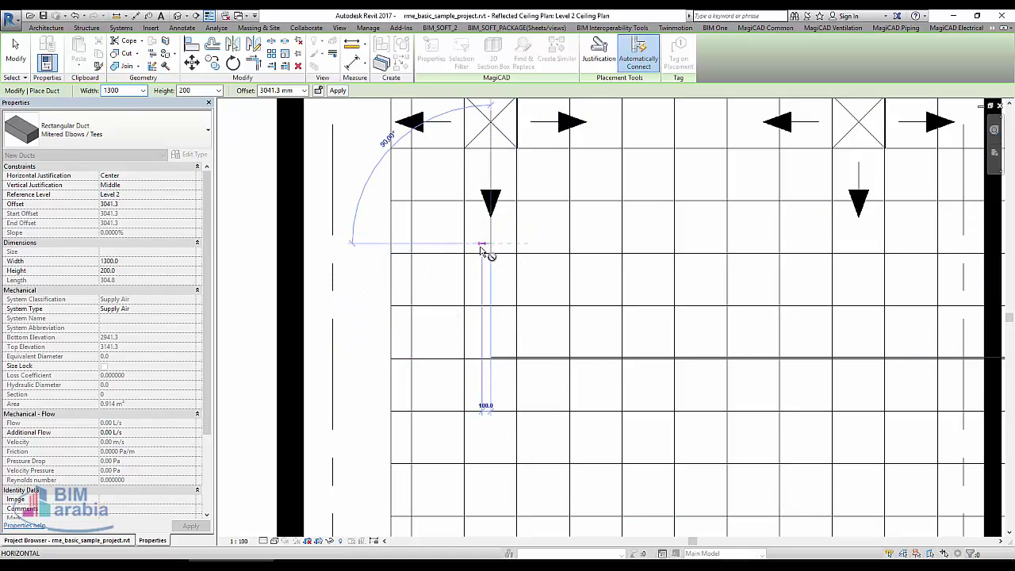
pyautogui.press('Escape')
pyautogui.press('Escape')
# Set the plan to Fine detail level and keep the elbow as the mitered type.
pyautogui.click(239, 541)
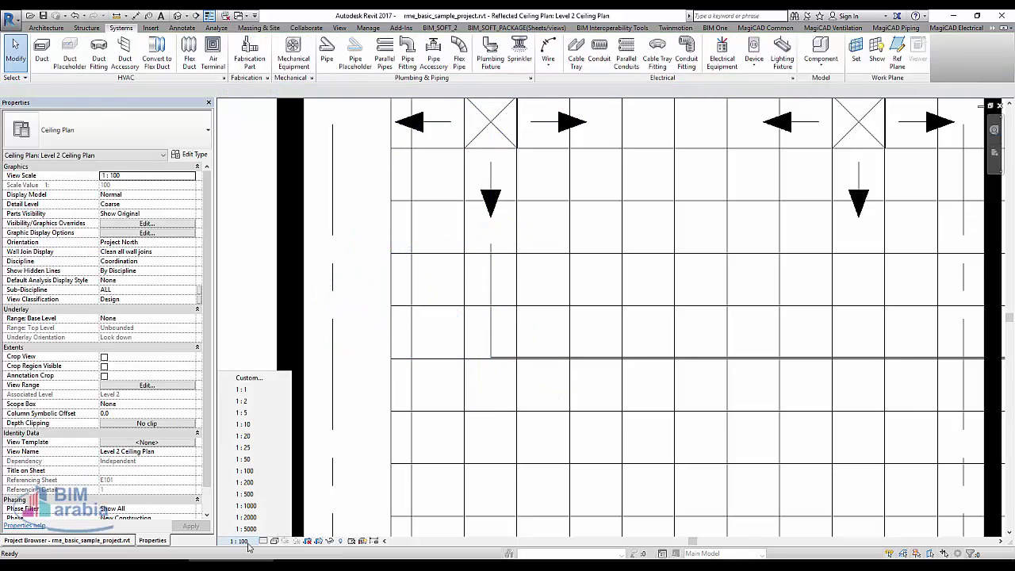
pyautogui.click(263, 542)
pyautogui.scroll(-3, 403, 344)
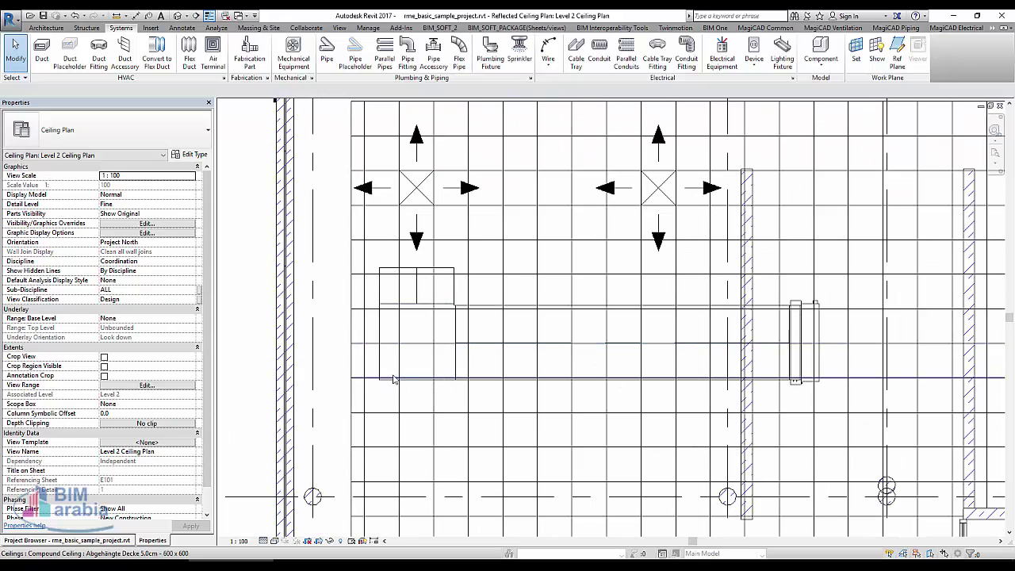
pyautogui.click(397, 341)
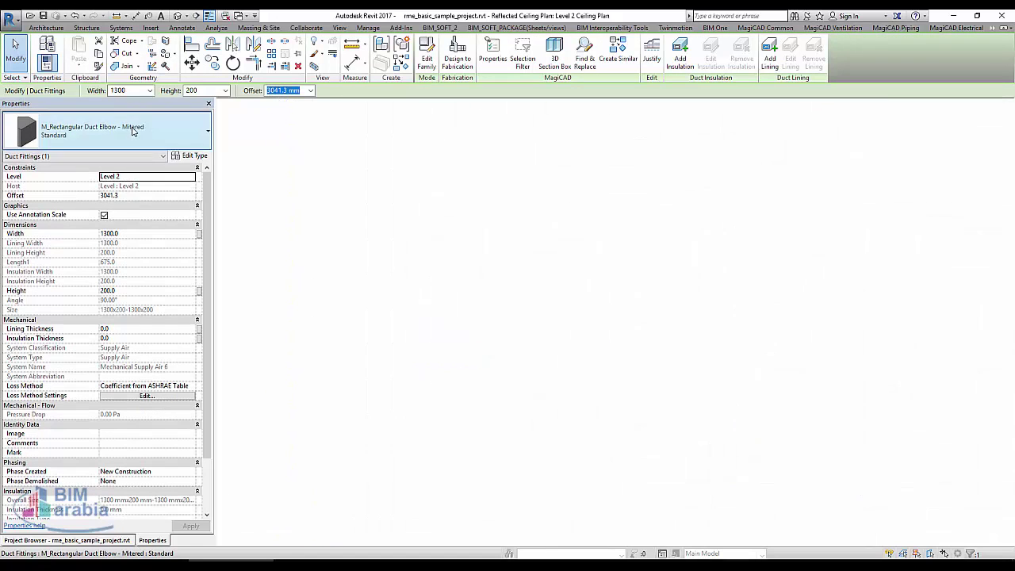
pyautogui.click(134, 128)
pyautogui.click(133, 128)
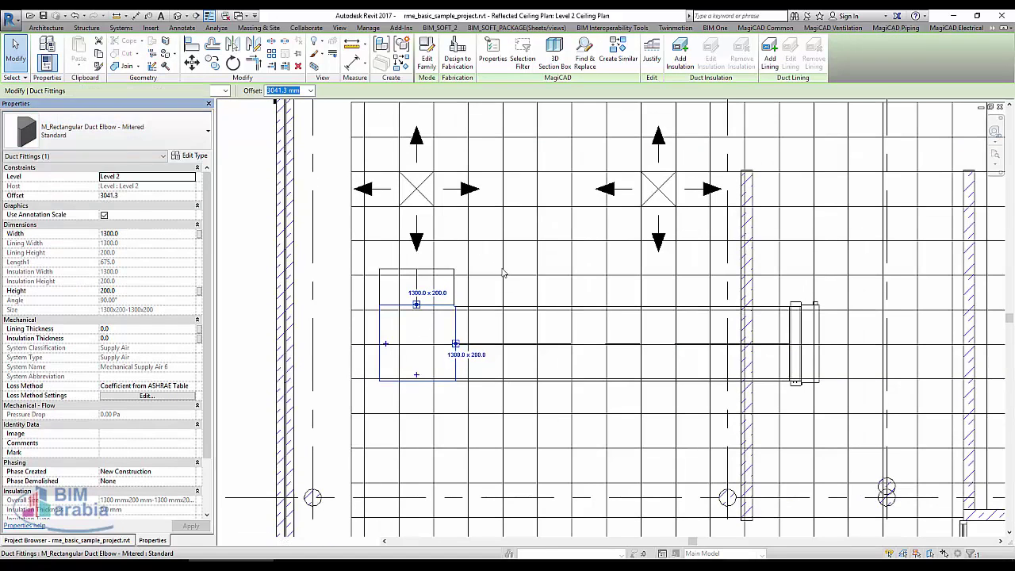
pyautogui.click(425, 198)
# Connect the first supply diffuser to the supply duct with a flex duct.
pyautogui.rightClick(417, 190)
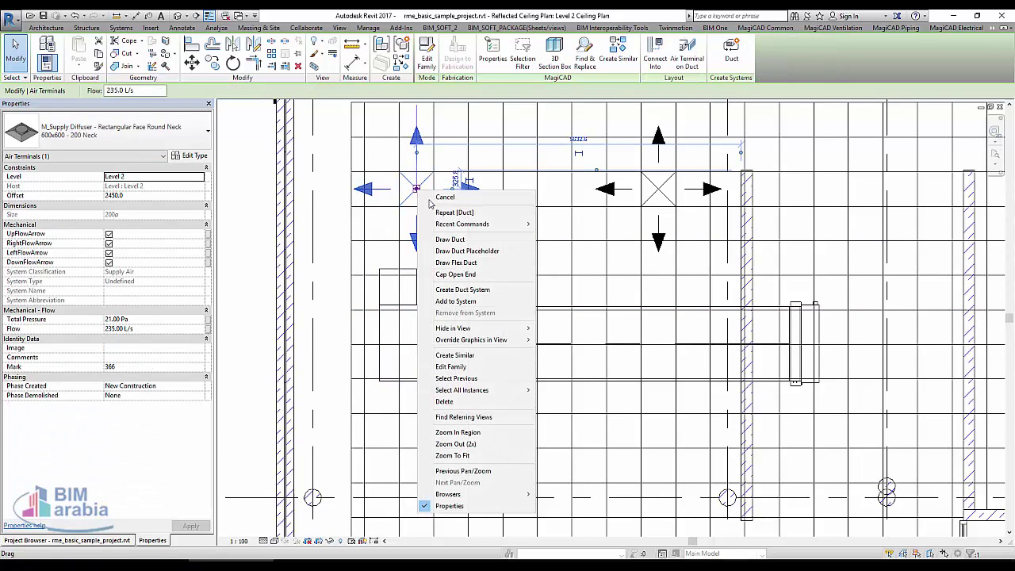
pyautogui.click(479, 266)
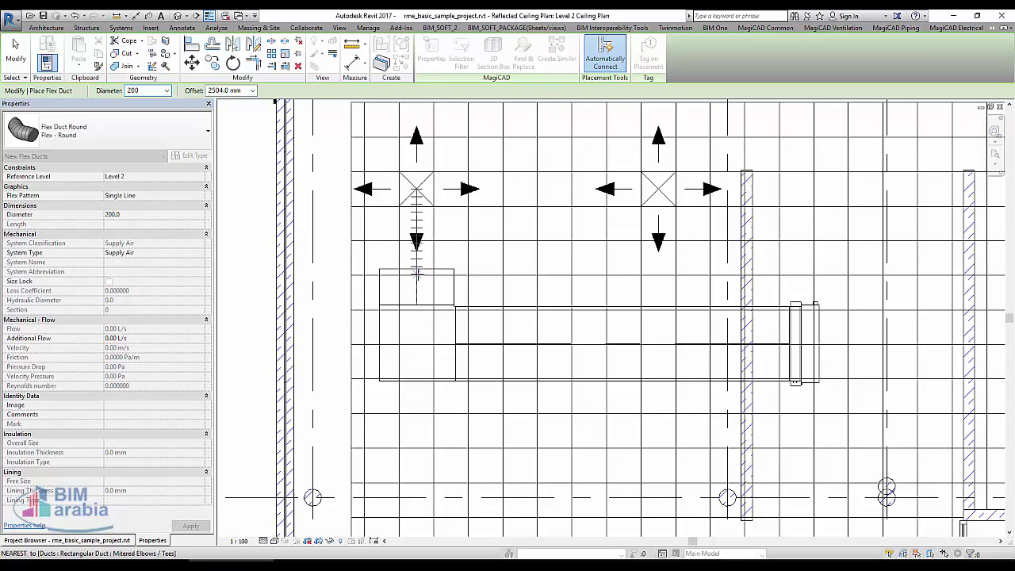
pyautogui.click(596, 267)
pyautogui.press('Escape')
pyautogui.press('Escape')
pyautogui.scroll(-1, 414, 319)
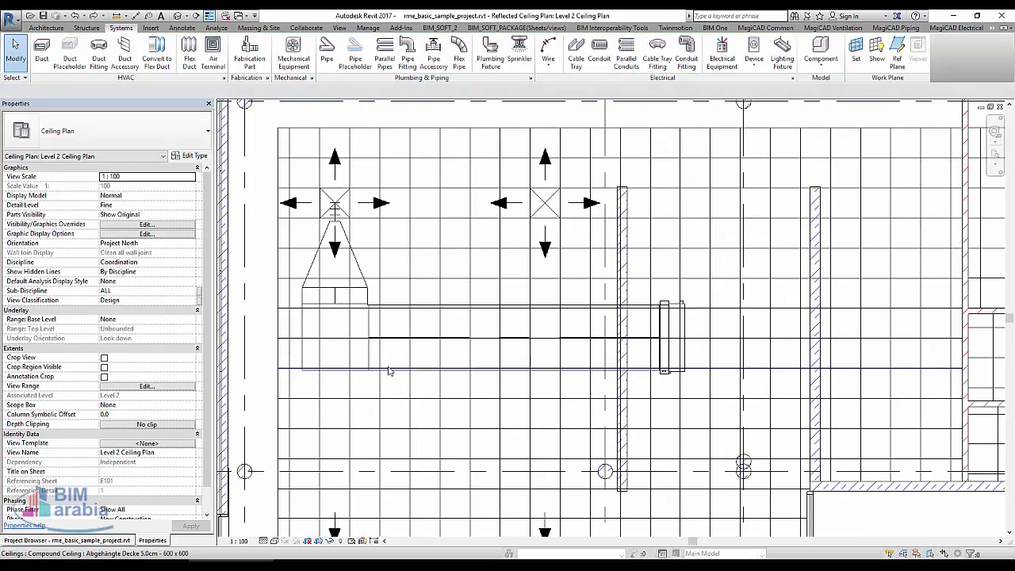
# Resize the straight supply duct and its elbow to 400 wide.
pyautogui.click(303, 343)
pyautogui.keyDown('ctrl'); pyautogui.click(442, 307); pyautogui.keyUp('ctrl')
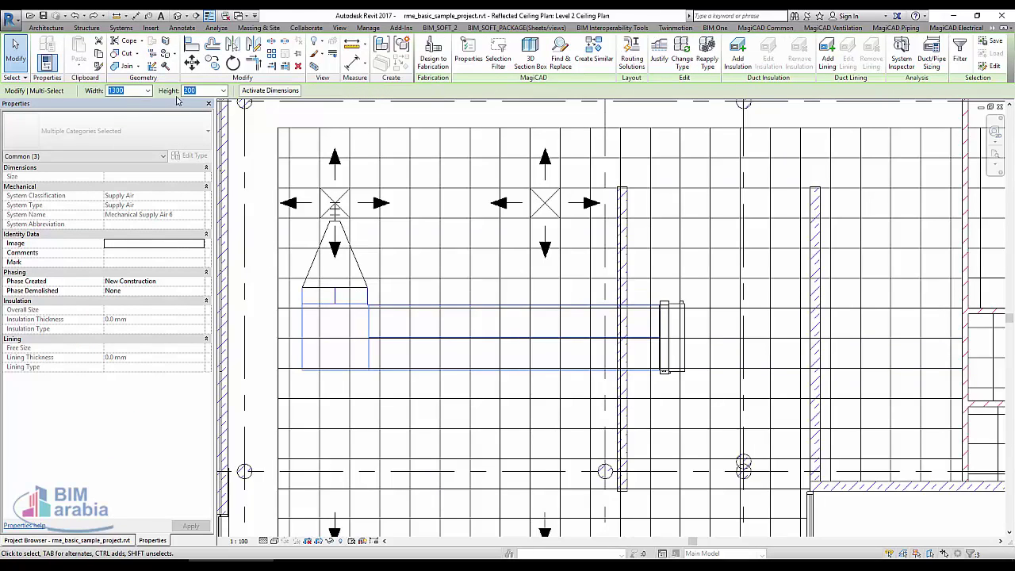
pyautogui.click(147, 90)
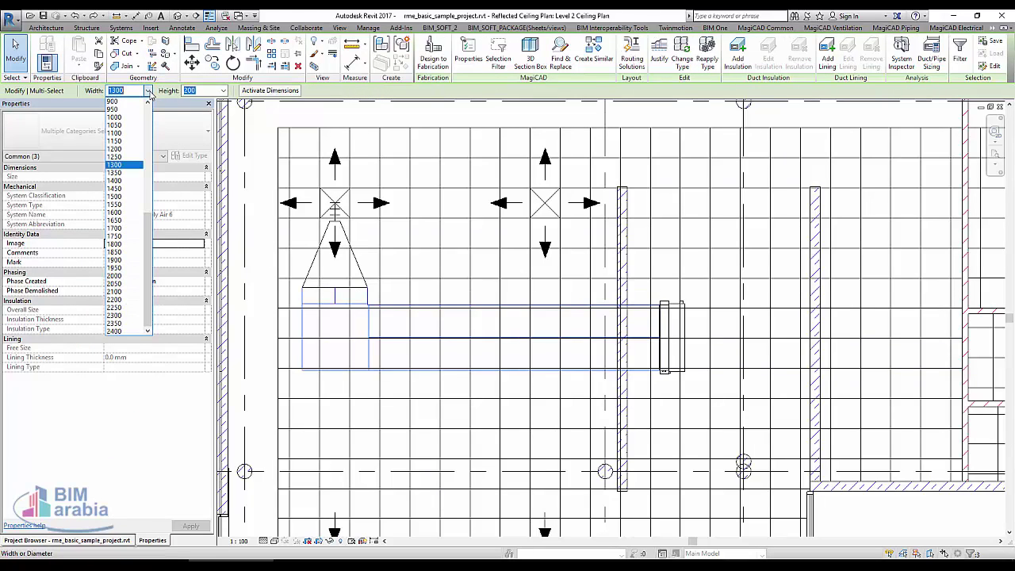
pyautogui.scroll(5, 126, 198)
pyautogui.scroll(1, 136, 103)
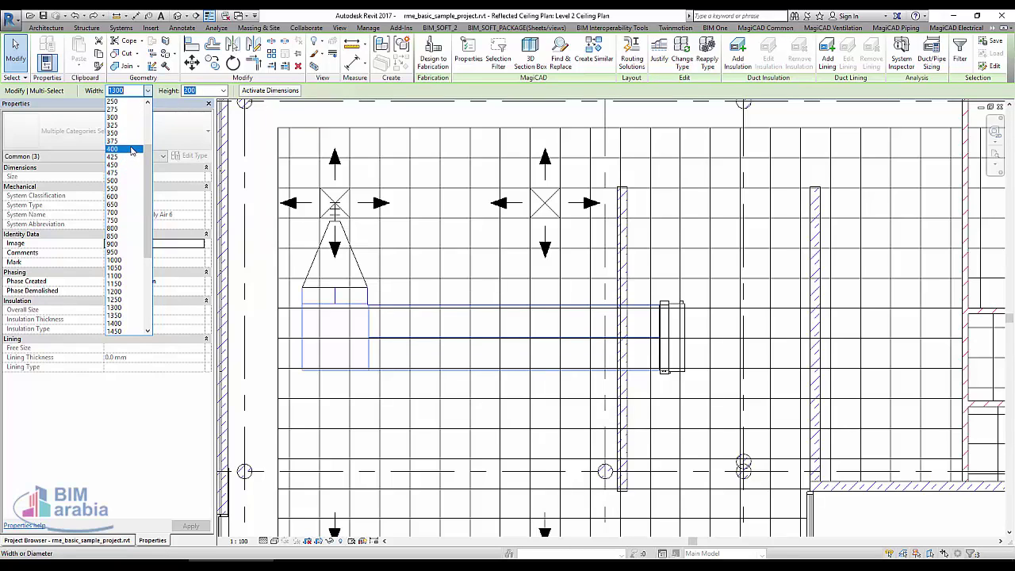
pyautogui.click(319, 193)
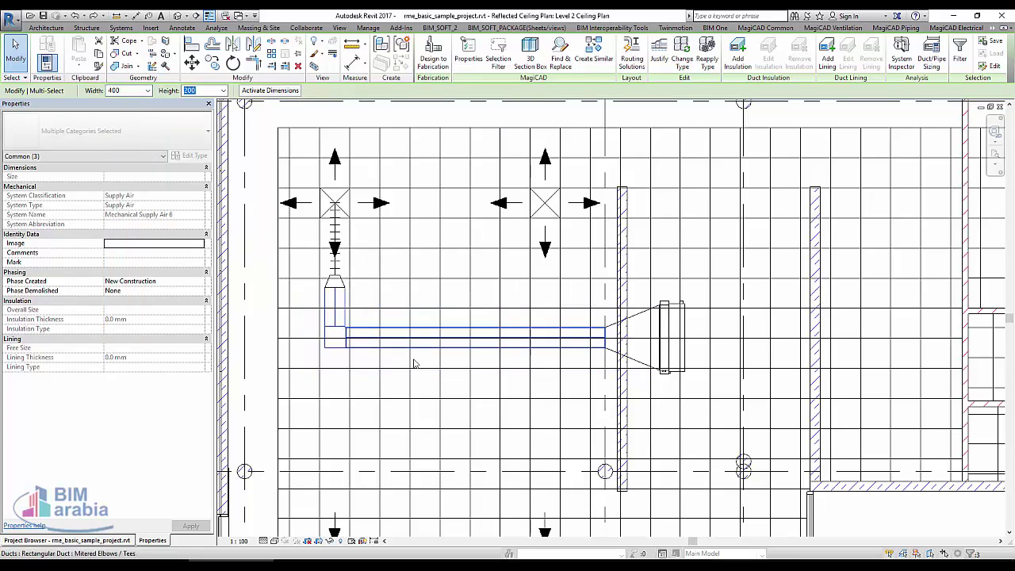
pyautogui.press('Escape')
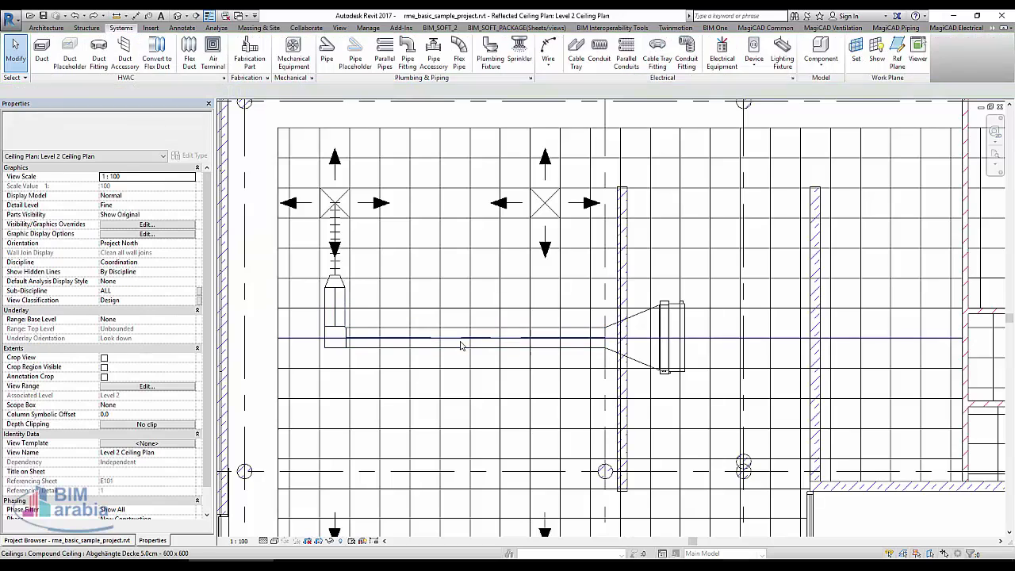
pyautogui.scroll(2, 339, 287)
# Draw a matching 400 x 200 duct branch from the main duct up to below the second diffuser.
pyautogui.scroll(1, 342, 290)
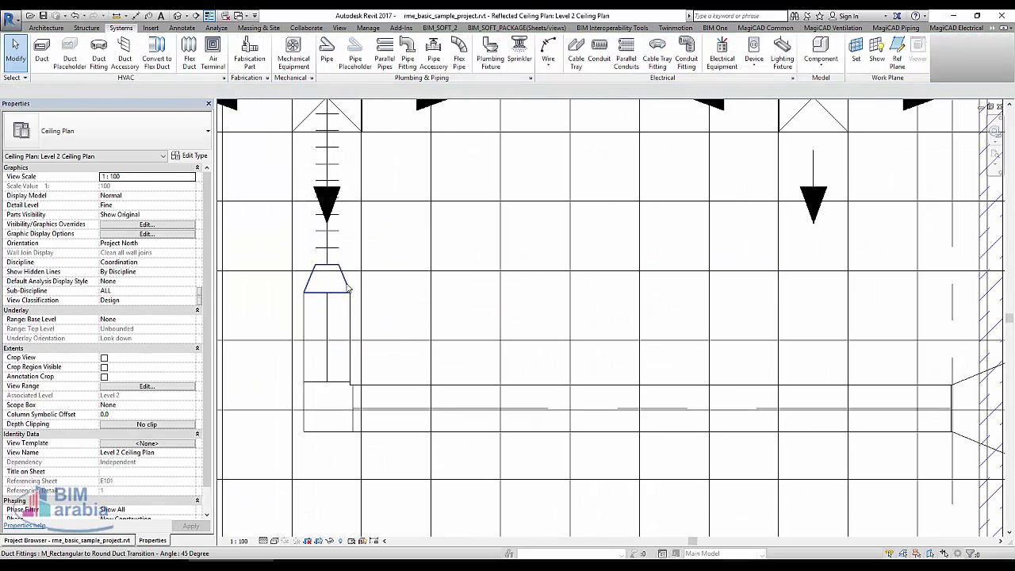
pyautogui.click(358, 285)
pyautogui.scroll(-3, 503, 302)
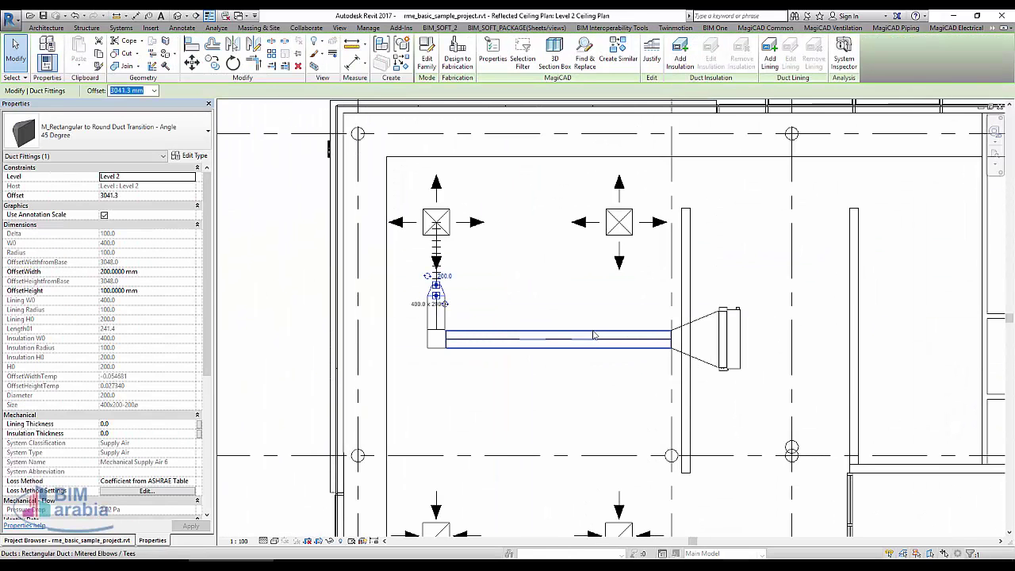
pyautogui.rightClick(590, 334)
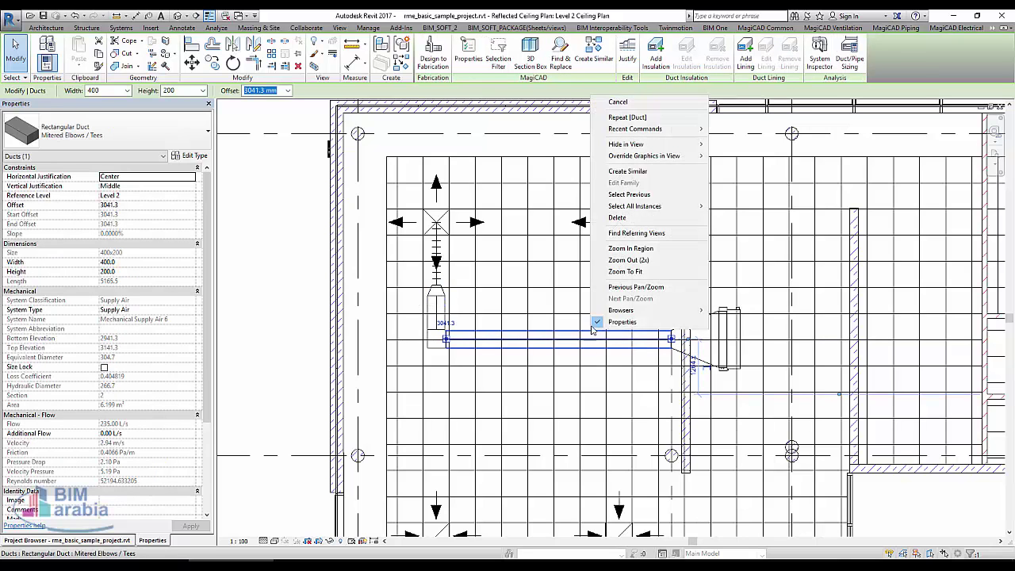
pyautogui.click(618, 170)
pyautogui.scroll(1, 619, 314)
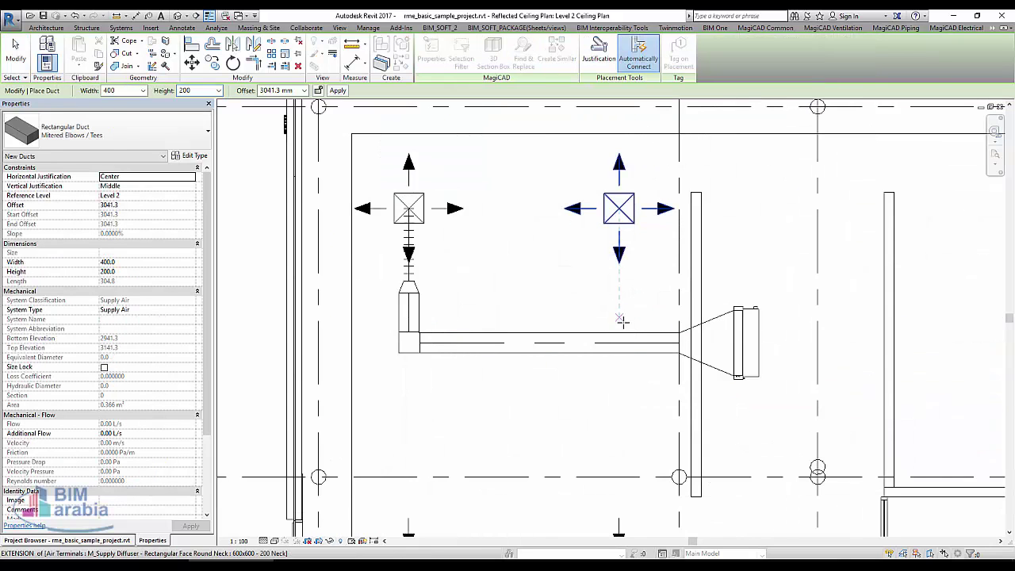
pyautogui.click(623, 330)
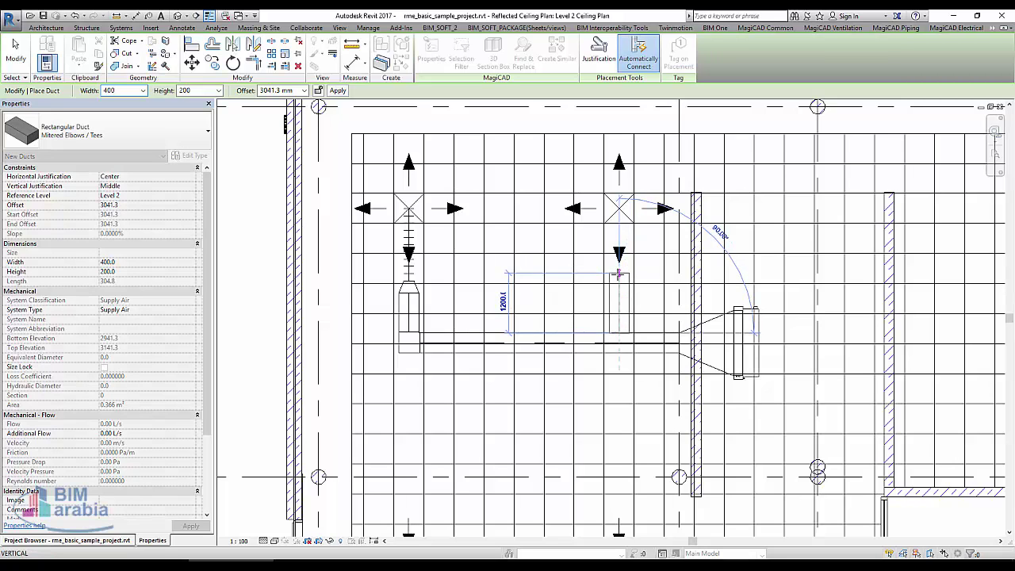
pyautogui.click(618, 274)
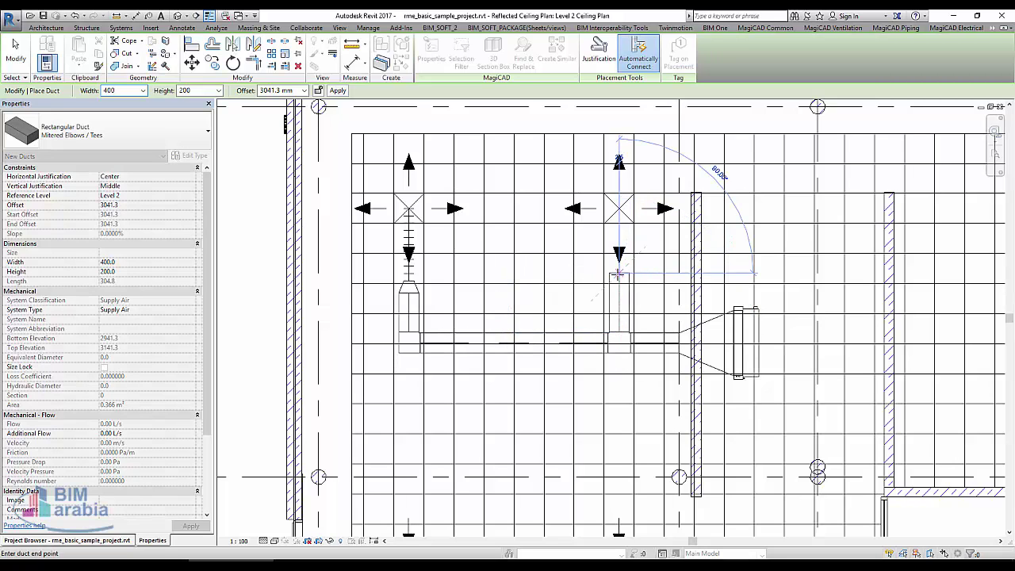
pyautogui.press('Escape')
pyautogui.press('Escape')
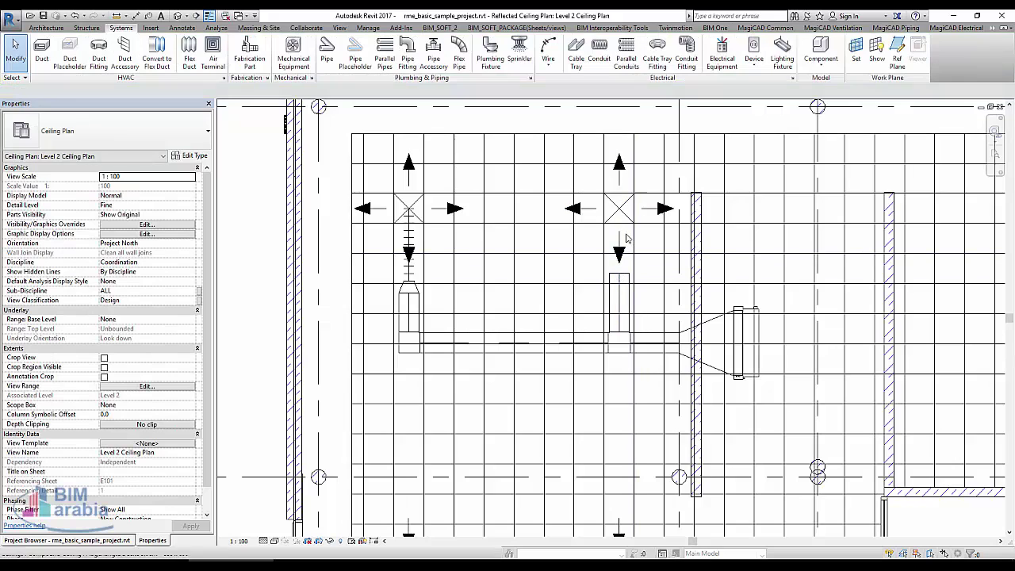
# Start a flex duct from the second supply diffuser.
pyautogui.click(622, 240)
pyautogui.click(619, 211)
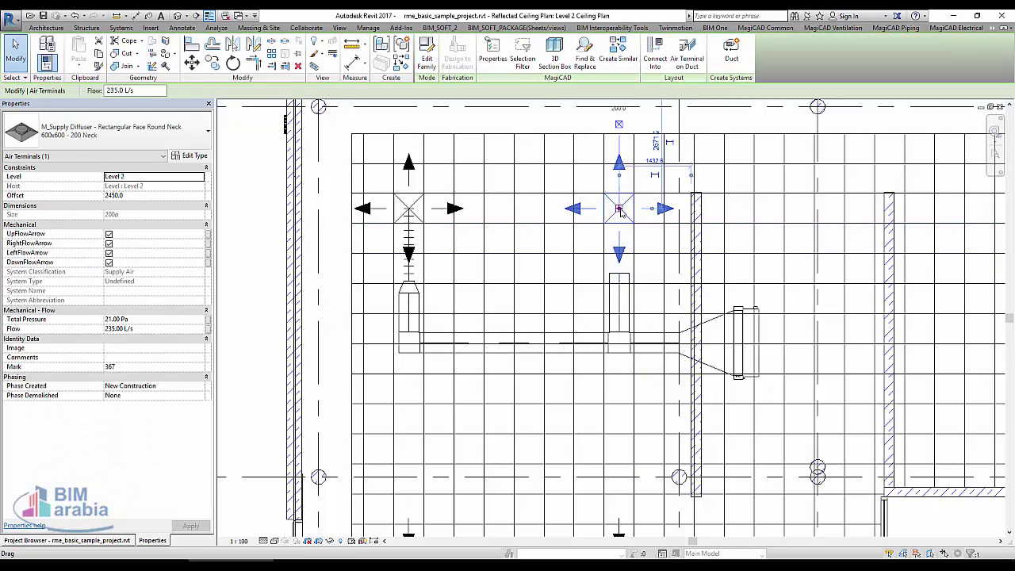
pyautogui.rightClick(619, 208)
pyautogui.click(670, 282)
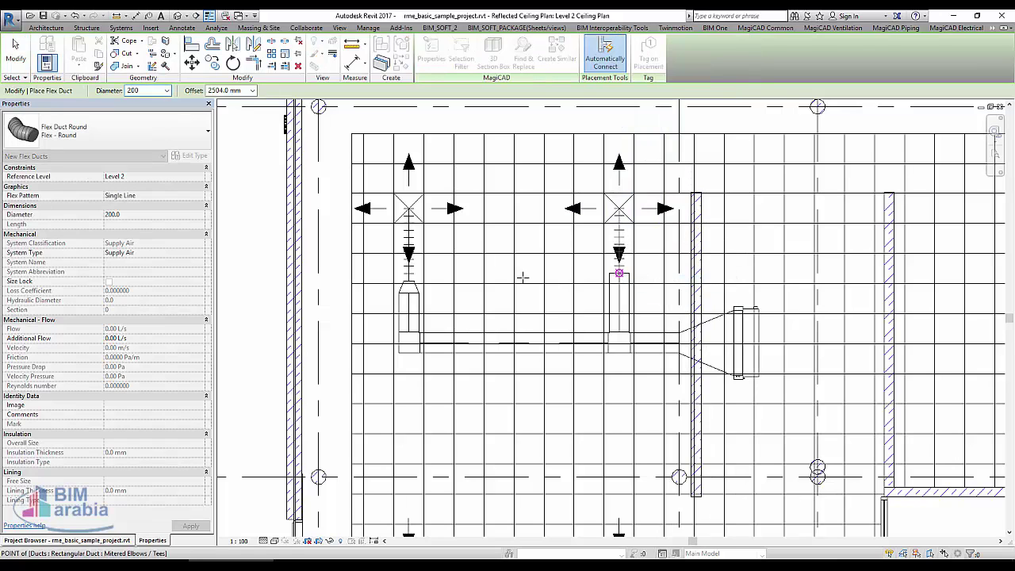
pyautogui.press('Escape')
pyautogui.press('Escape')
pyautogui.scroll(3, 769, 333)
pyautogui.moveTo(769, 333); pyautogui.dragTo(605, 159, button='middle')
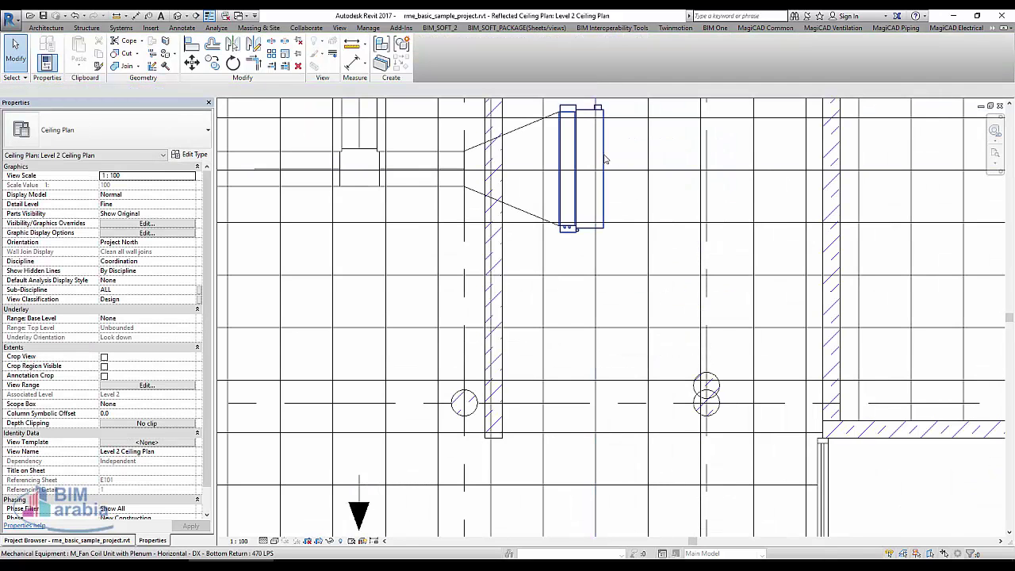
# Draw a 1400 x 1400 return air duct, 1000 long, off the fan coil unit and cap its ends.
pyautogui.click(605, 180)
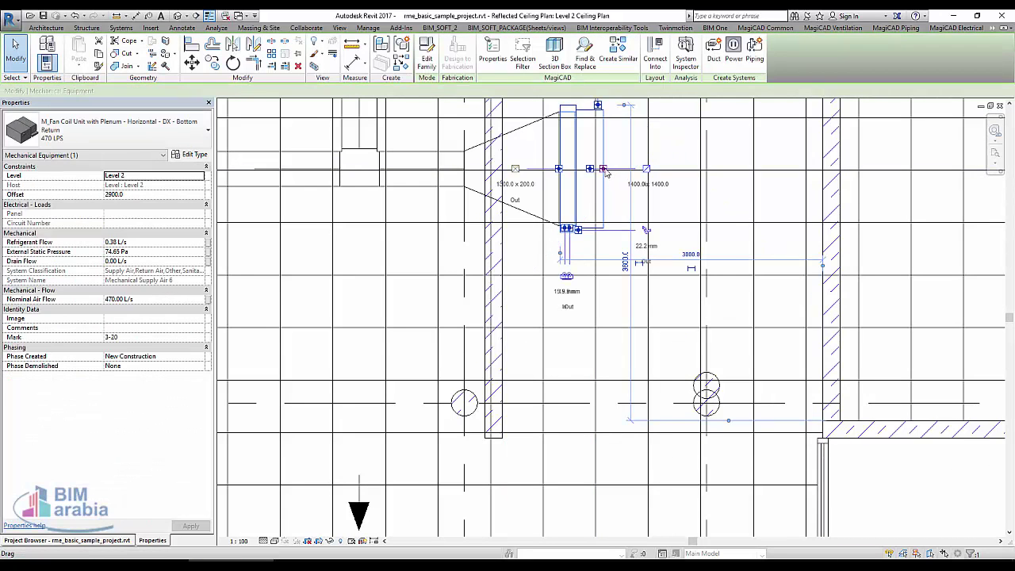
pyautogui.rightClick(606, 171)
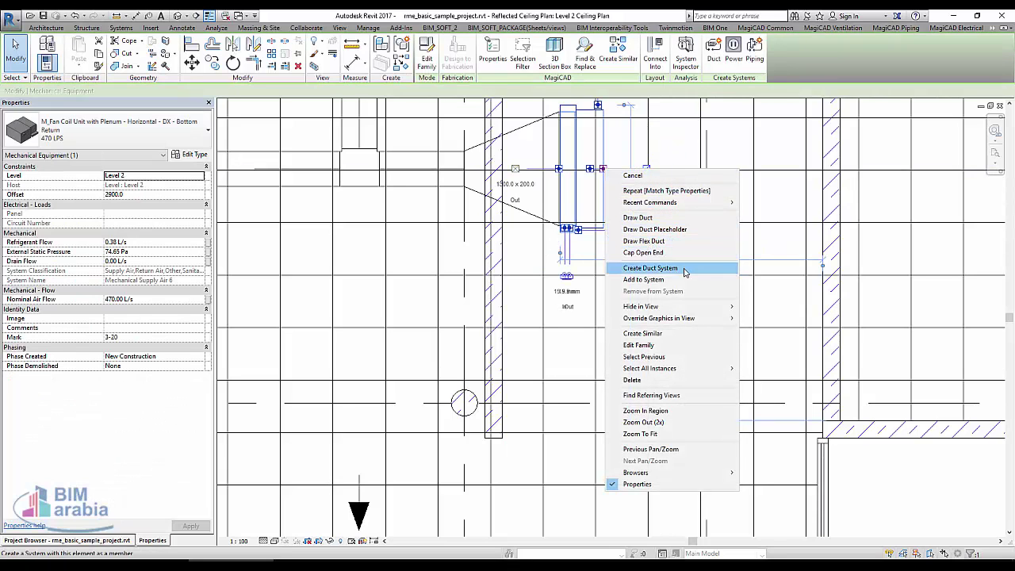
pyautogui.click(682, 229)
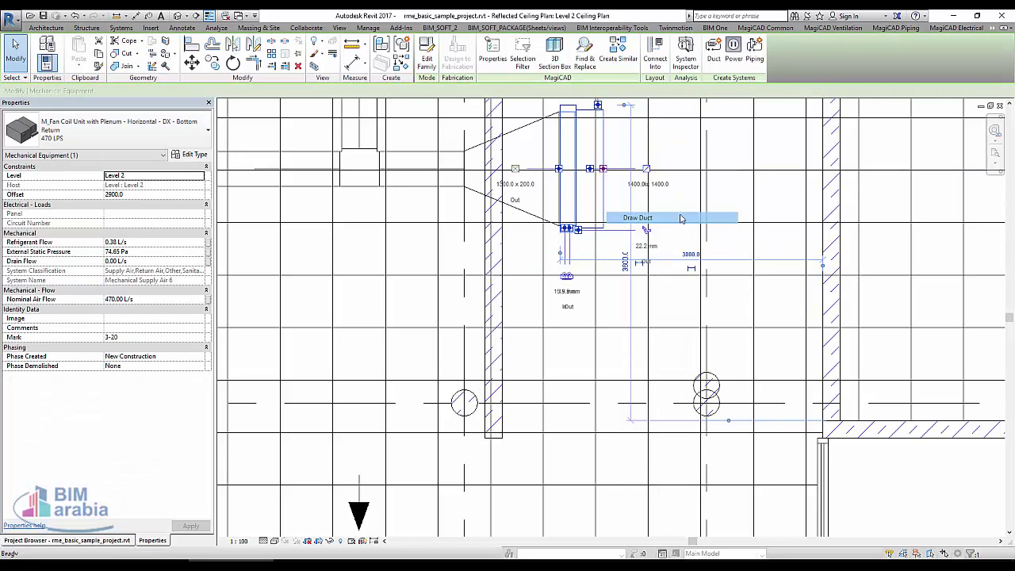
pyautogui.click(688, 170)
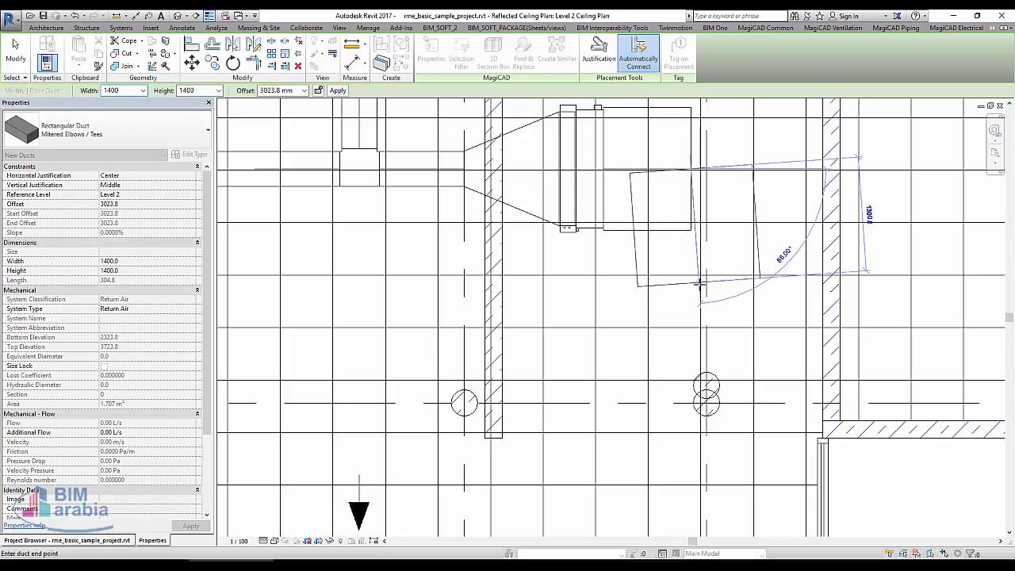
pyautogui.press('Escape')
pyautogui.press('Escape')
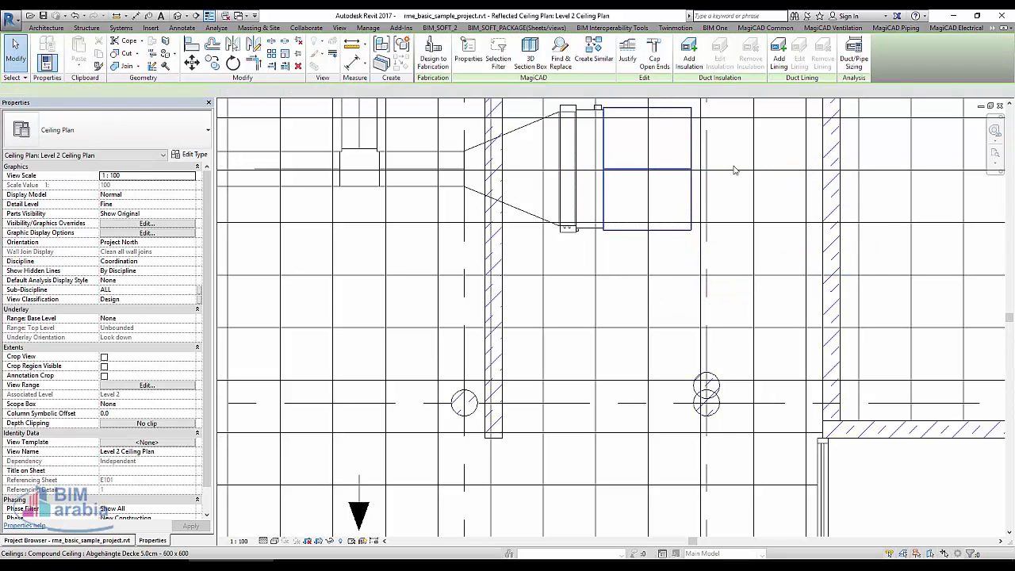
pyautogui.click(698, 182)
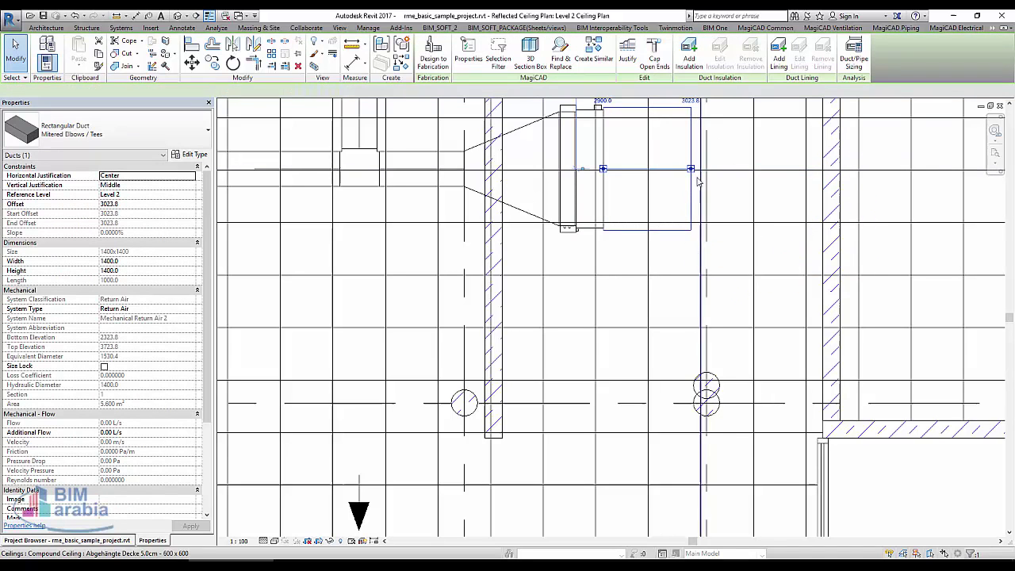
pyautogui.click(654, 69)
pyautogui.scroll(-2, 666, 232)
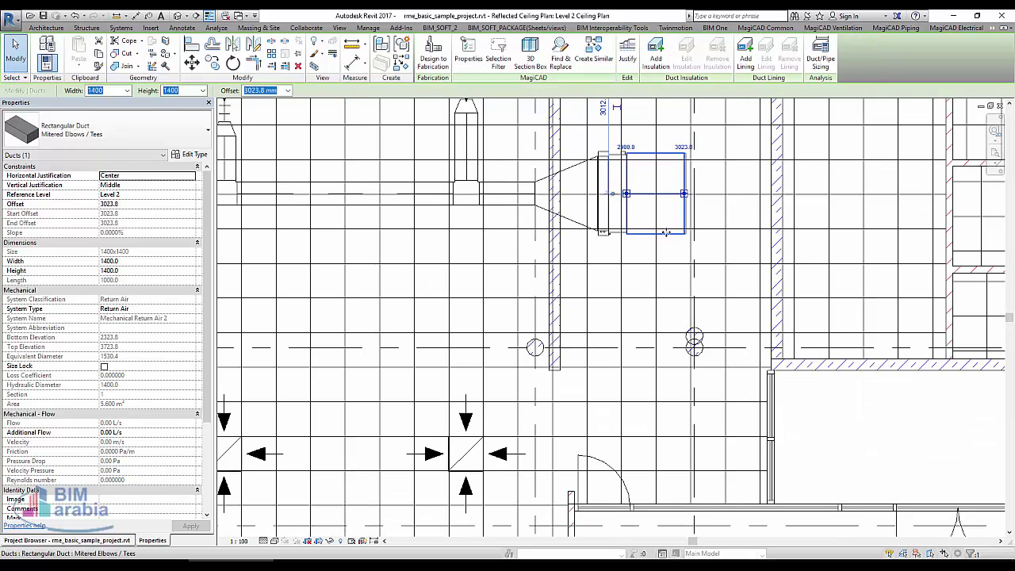
pyautogui.rightClick(662, 232)
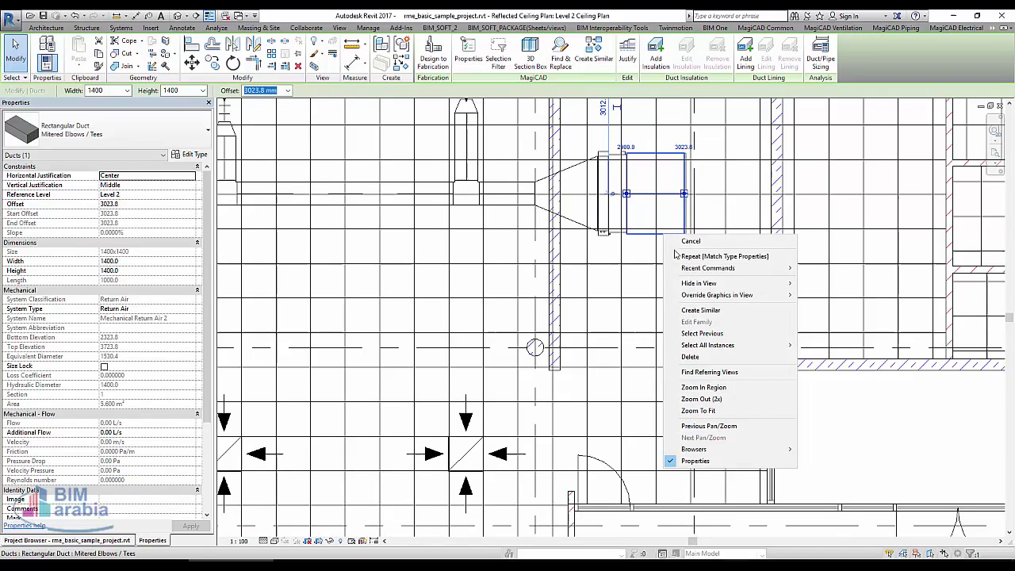
pyautogui.click(696, 313)
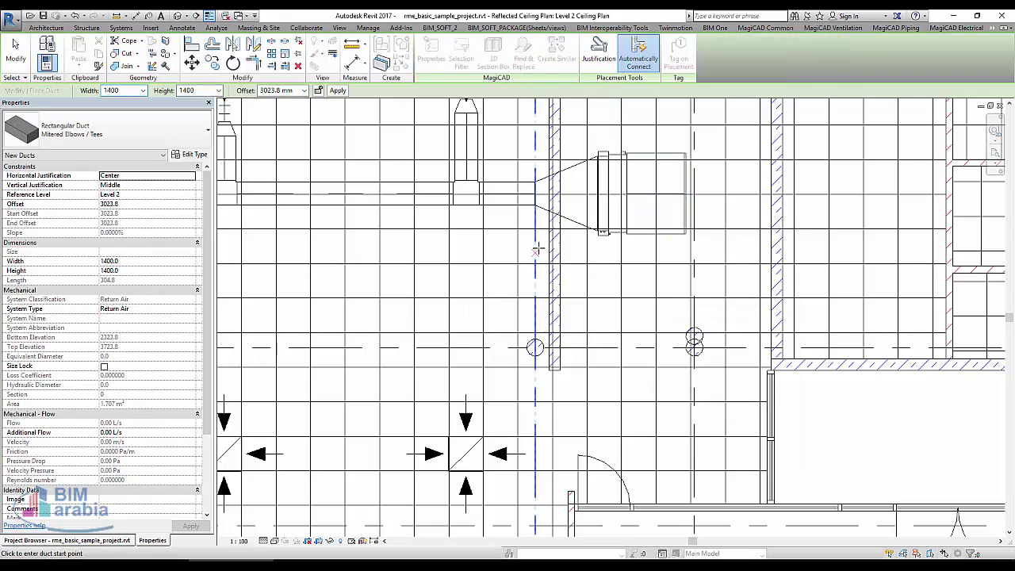
pyautogui.scroll(3, 684, 233)
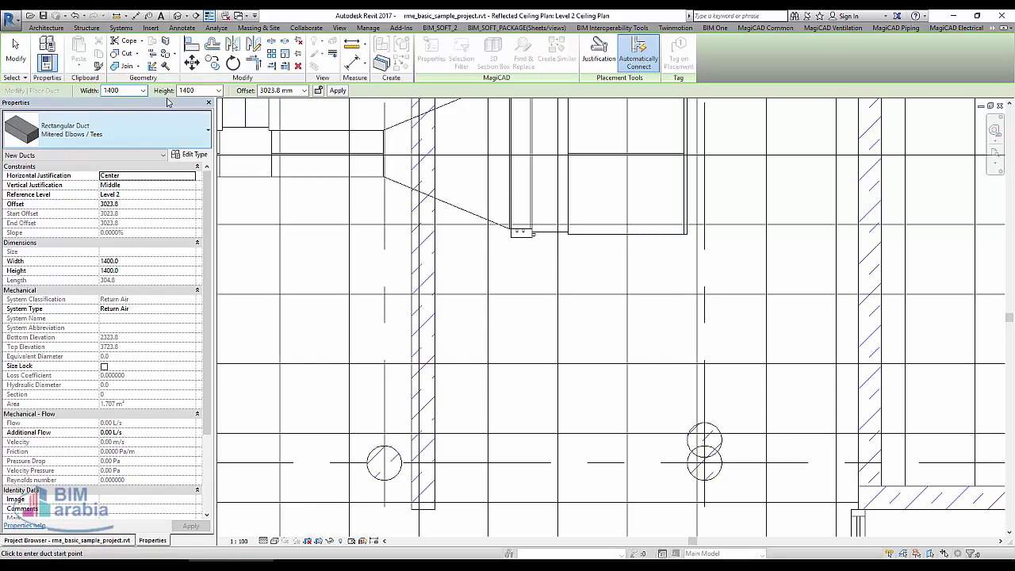
pyautogui.doubleClick(130, 89)
pyautogui.write('300')
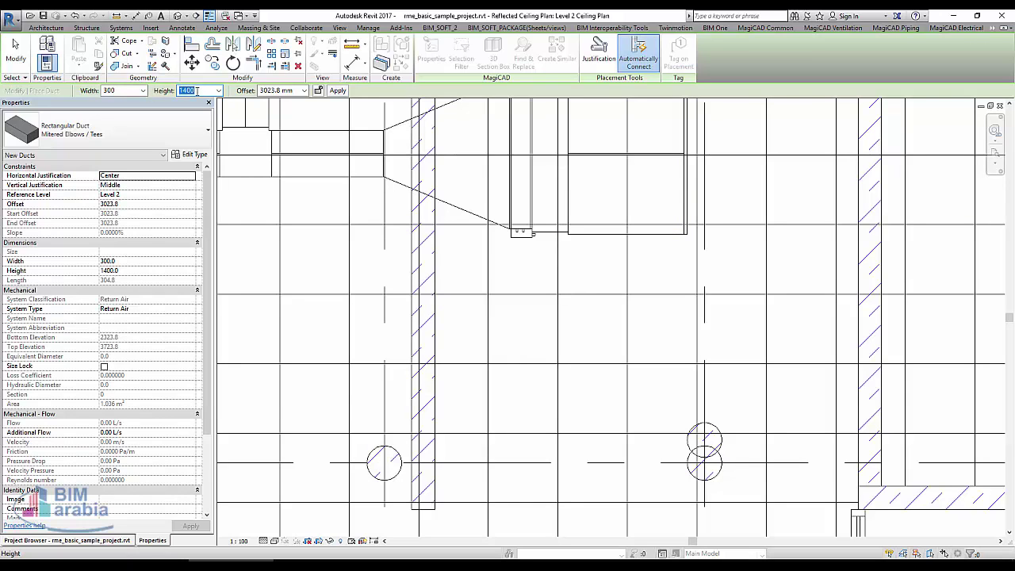
pyautogui.click(625, 235)
pyautogui.scroll(-4, 634, 356)
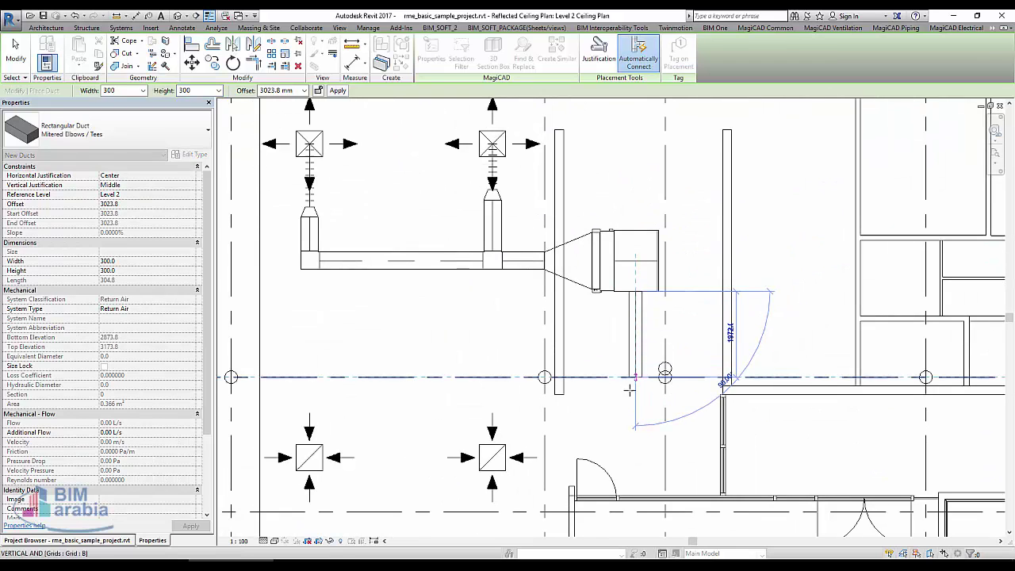
pyautogui.click(374, 379)
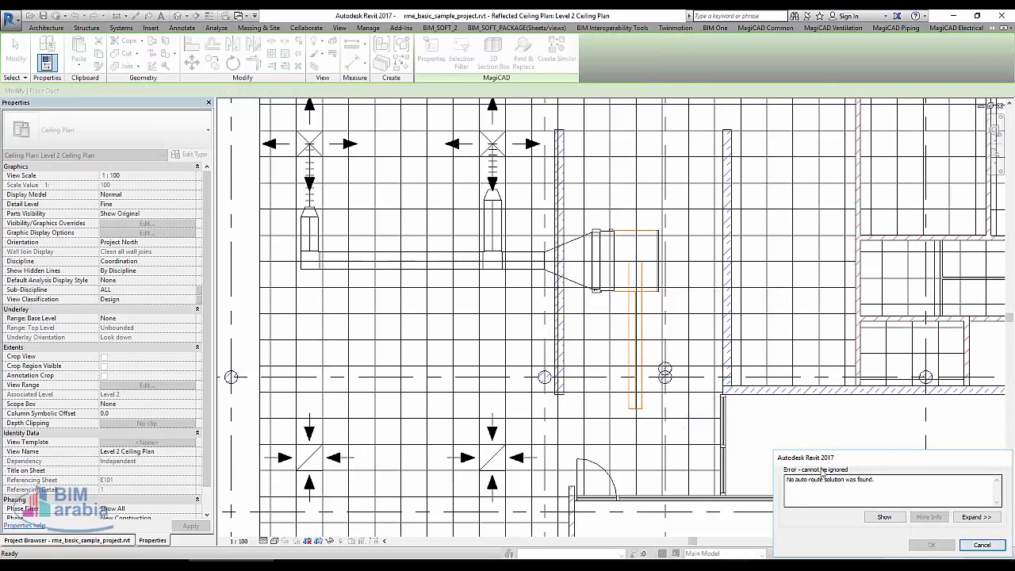
pyautogui.press('Escape')
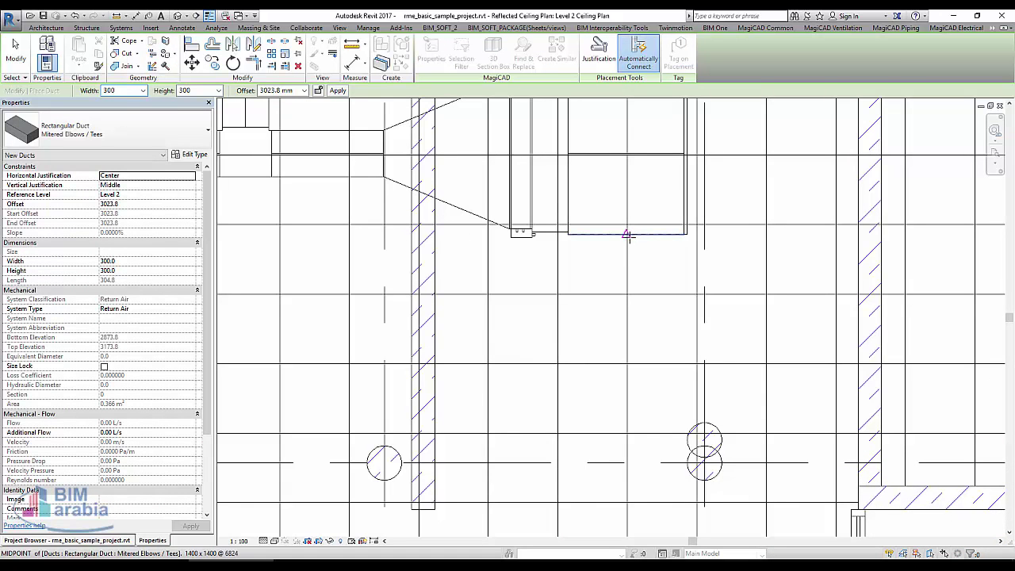
pyautogui.click(626, 234)
pyautogui.moveTo(602, 504); pyautogui.dragTo(603, 333, button='middle')
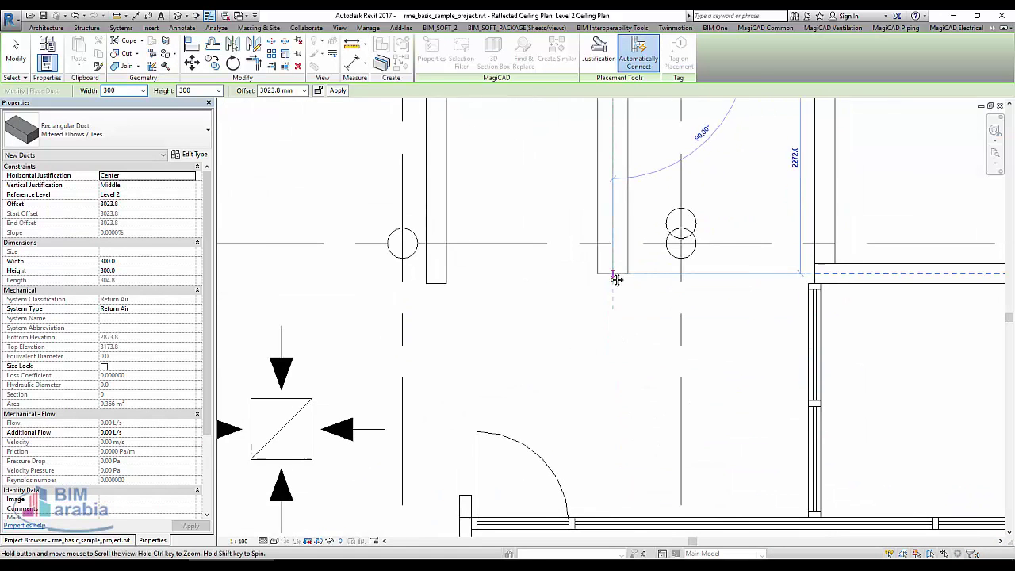
pyautogui.click(616, 309)
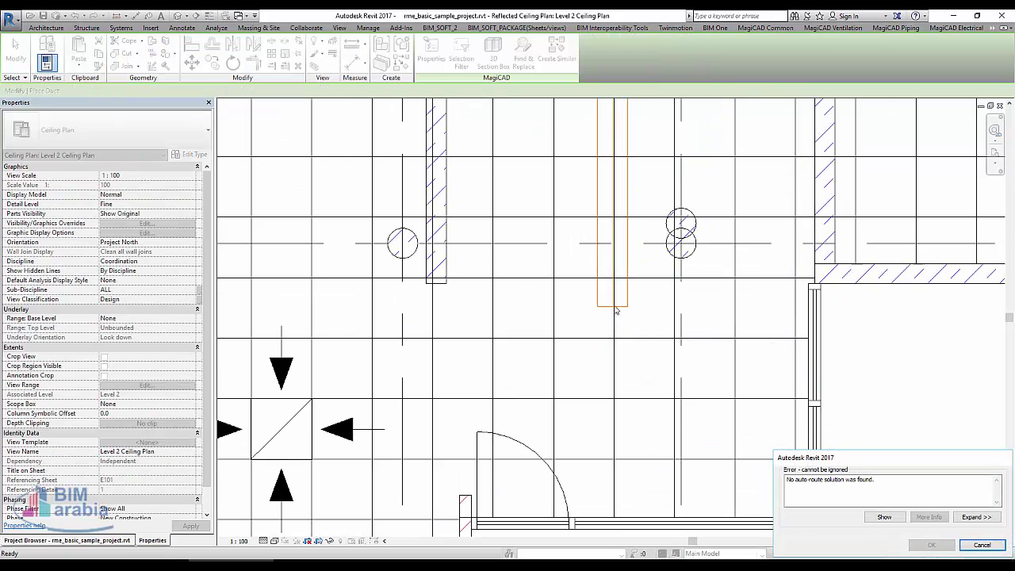
pyautogui.press('Escape')
pyautogui.press('Escape')
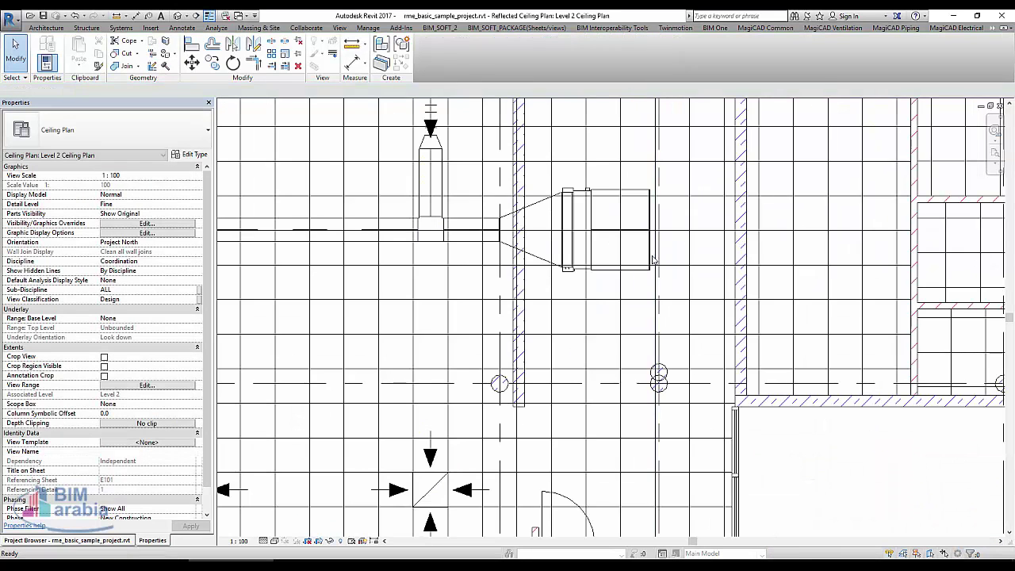
# Choose the Rectangular Duct Mitered Elbows / Taps type for a new return duct.
pyautogui.click(638, 182)
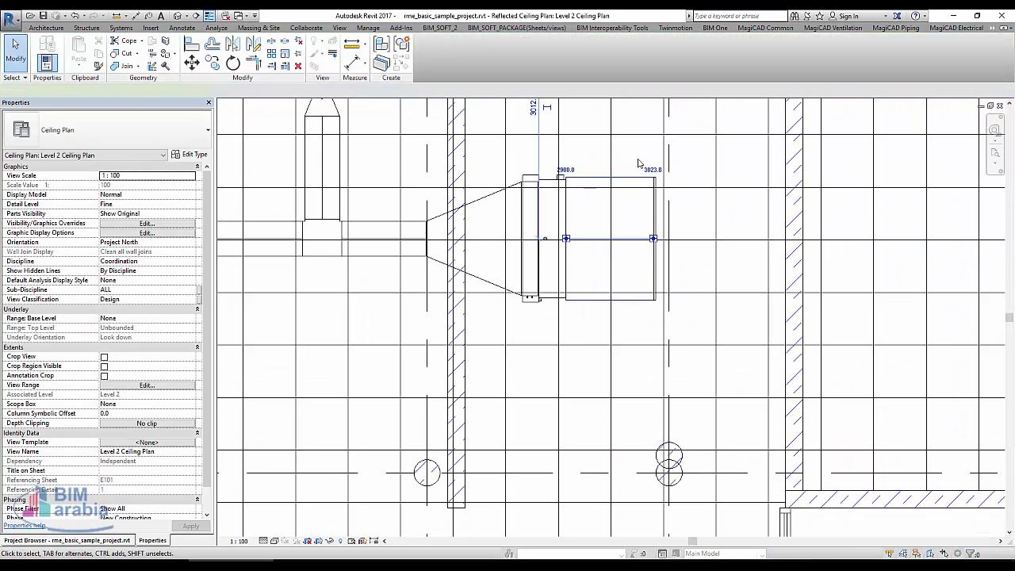
pyautogui.click(718, 323)
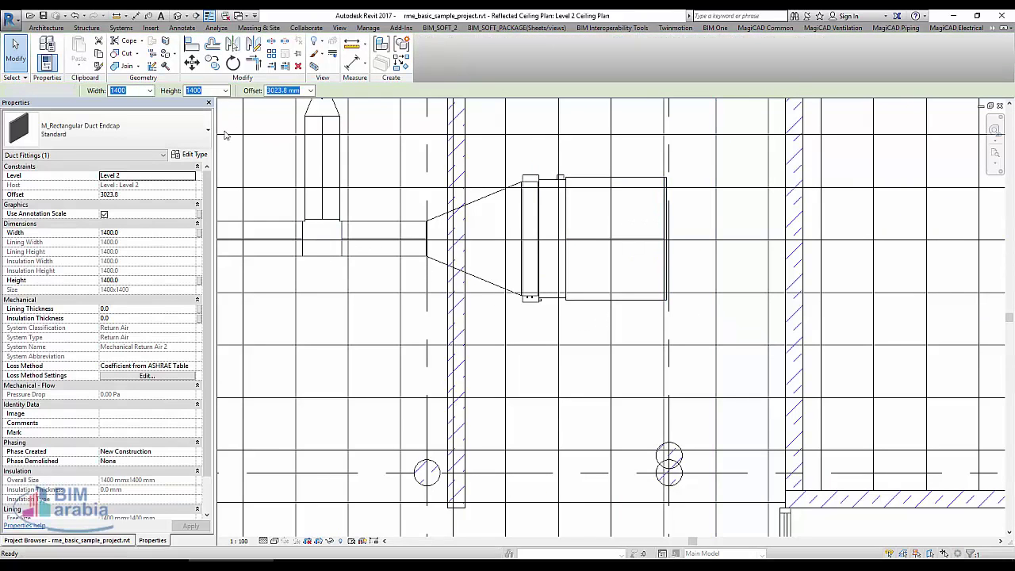
pyautogui.click(366, 177)
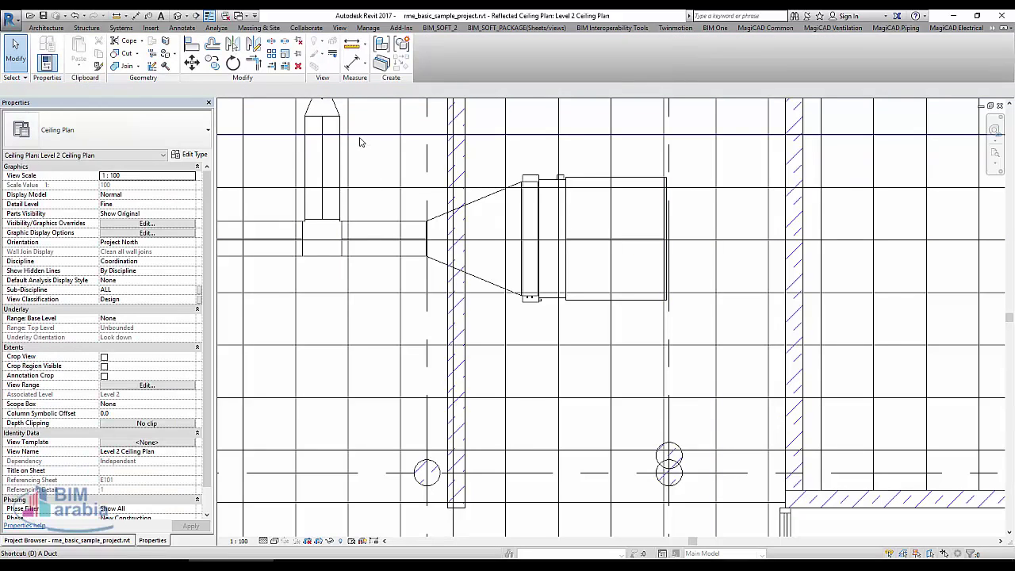
pyautogui.click(226, 221)
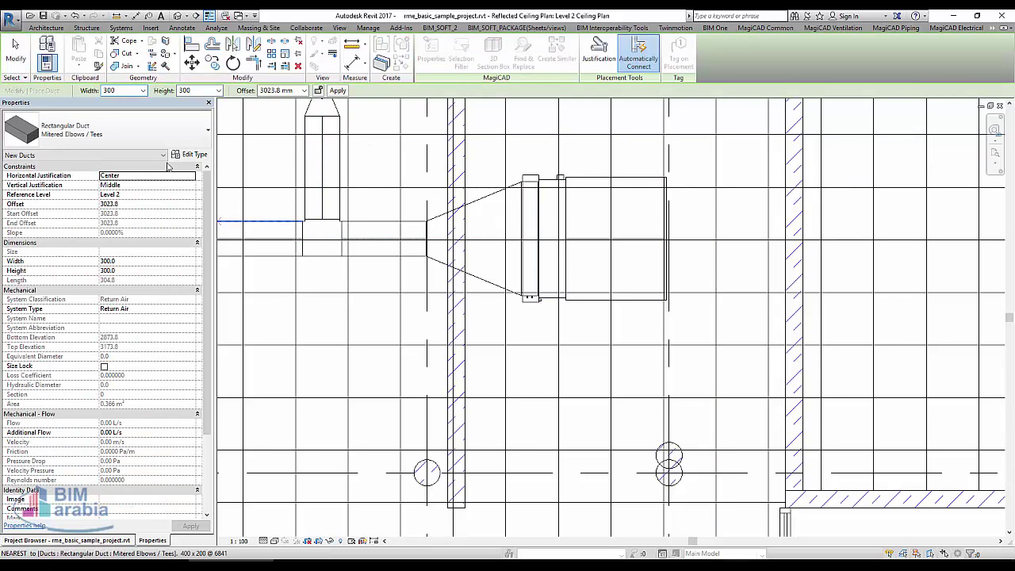
pyautogui.click(191, 156)
pyautogui.press('Escape')
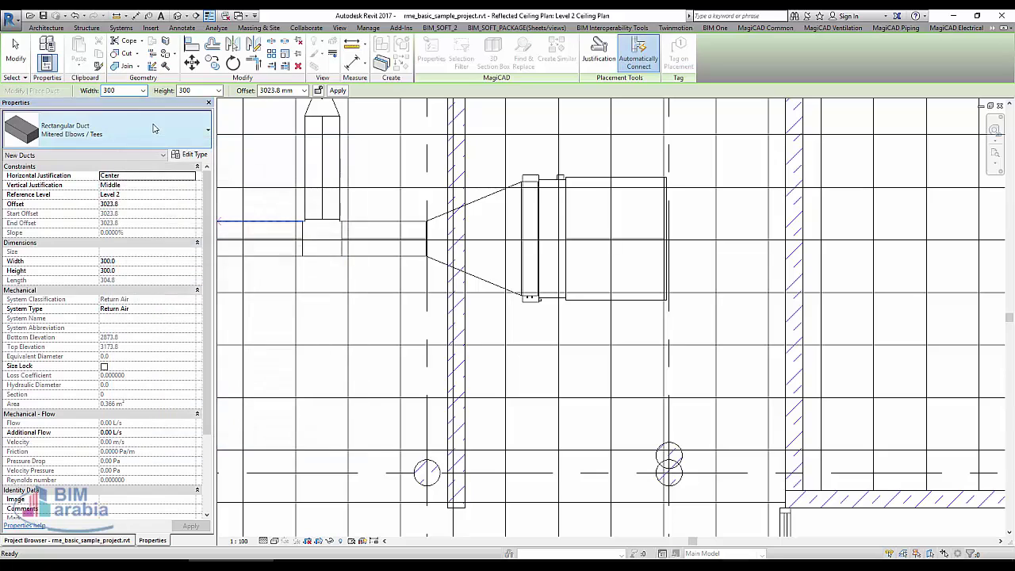
pyautogui.click(153, 124)
pyautogui.click(109, 185)
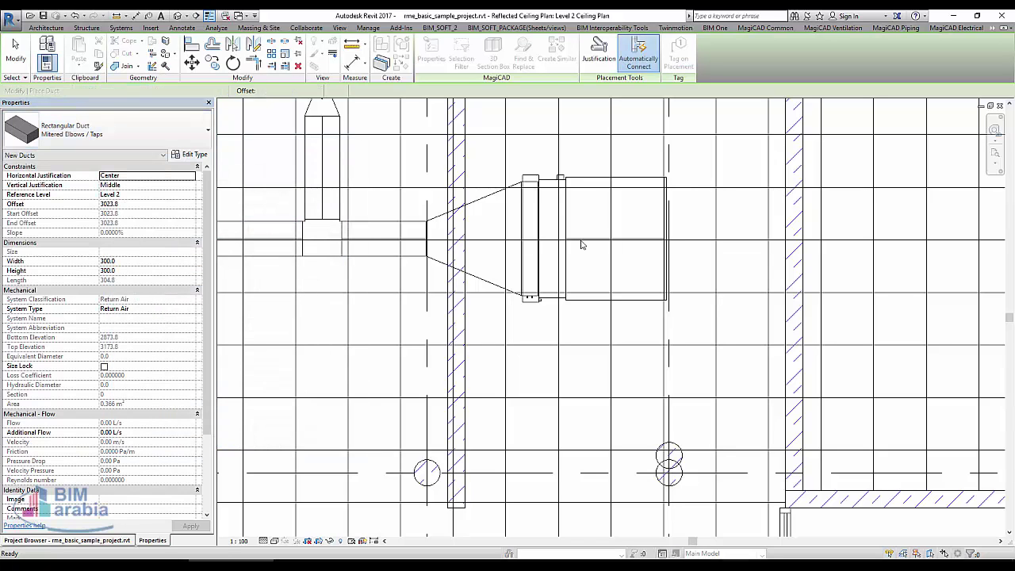
# Route a 300 x 300 return duct from the large duct's edge down, then left toward the diffusers.
pyautogui.click(615, 300)
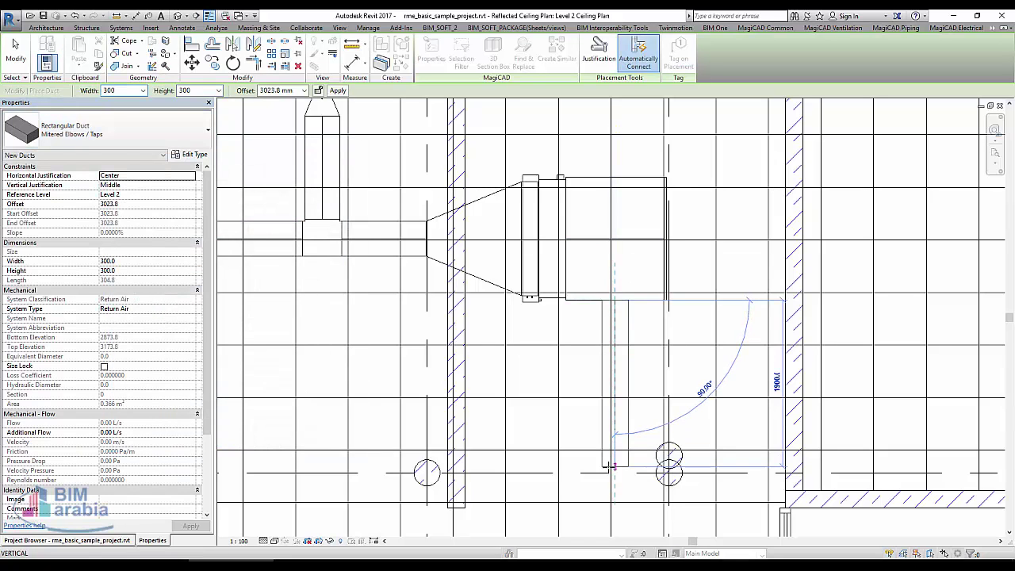
pyautogui.moveTo(614, 444); pyautogui.dragTo(759, 309, button='middle')
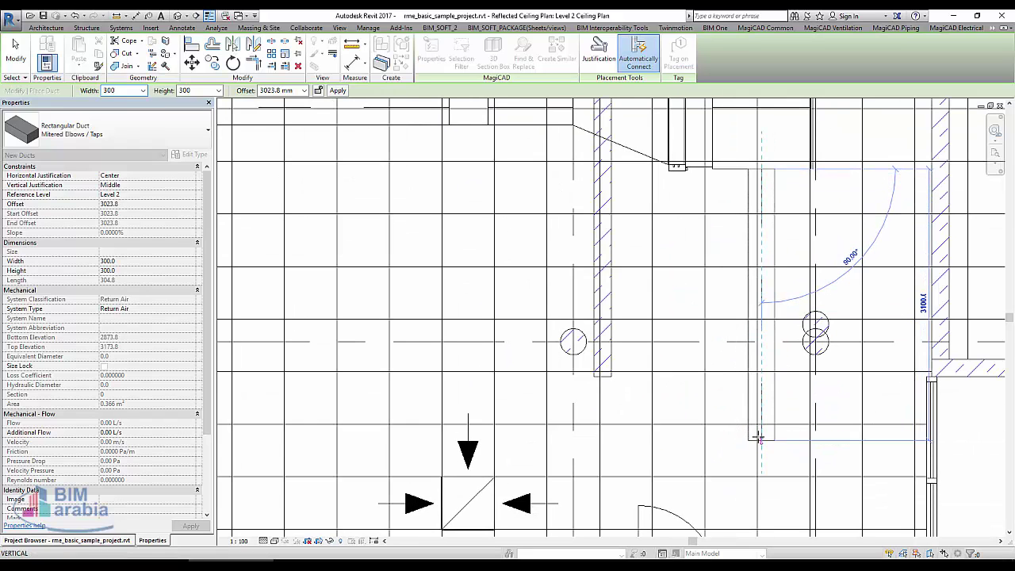
pyautogui.click(556, 435)
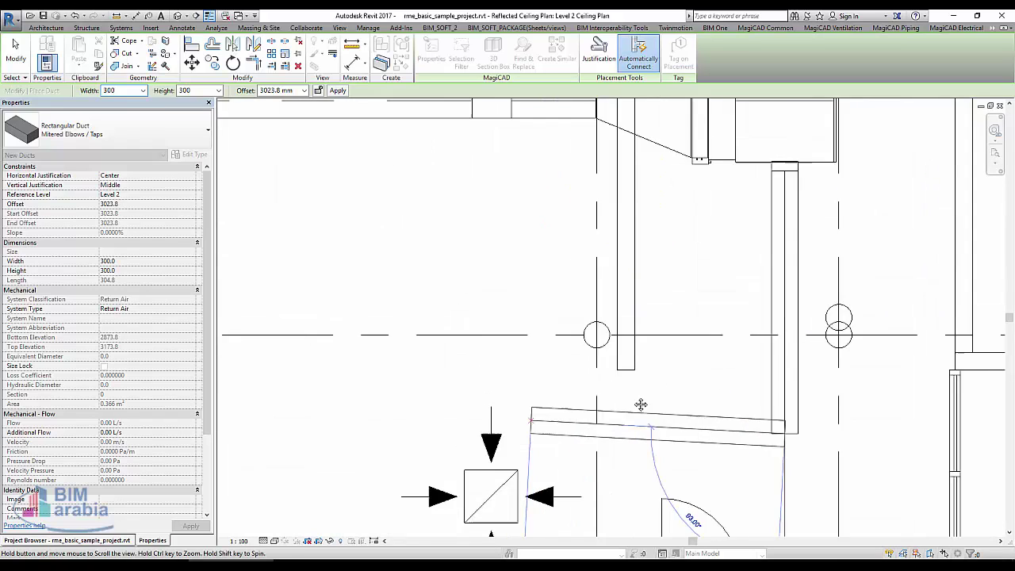
pyautogui.moveTo(642, 404); pyautogui.dragTo(853, 355, button='middle')
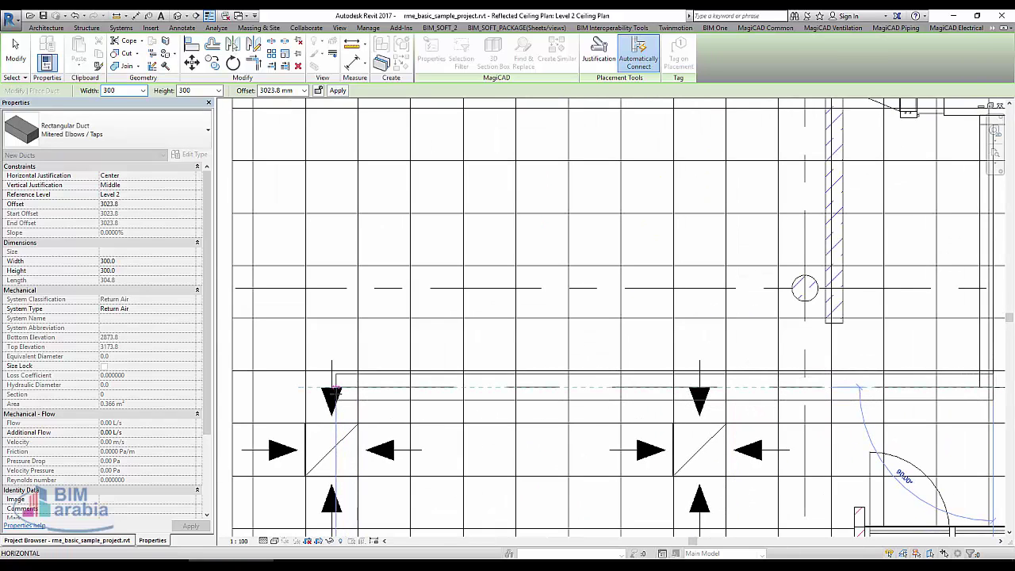
pyautogui.scroll(3, 329, 390)
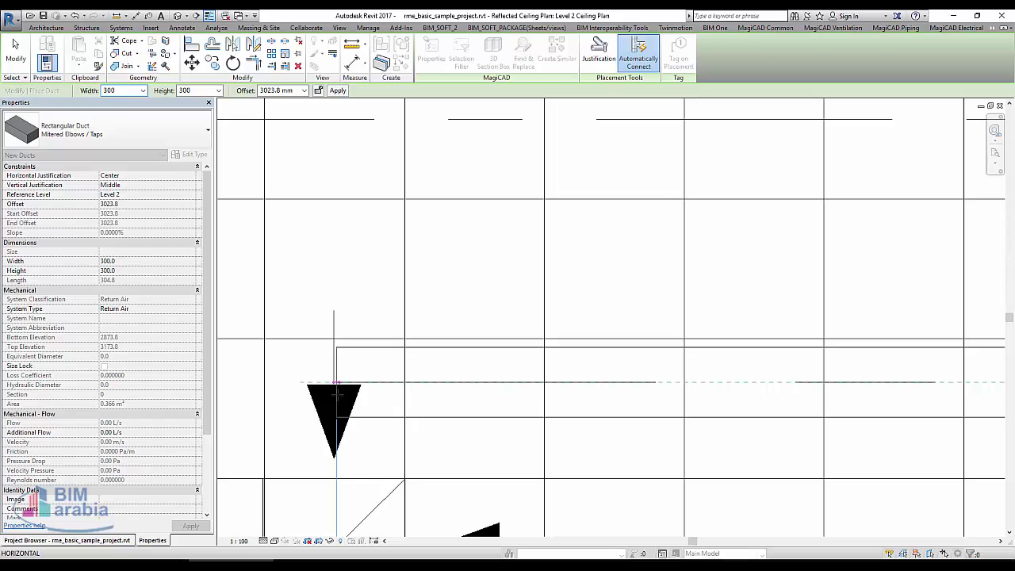
pyautogui.scroll(-3, 328, 267)
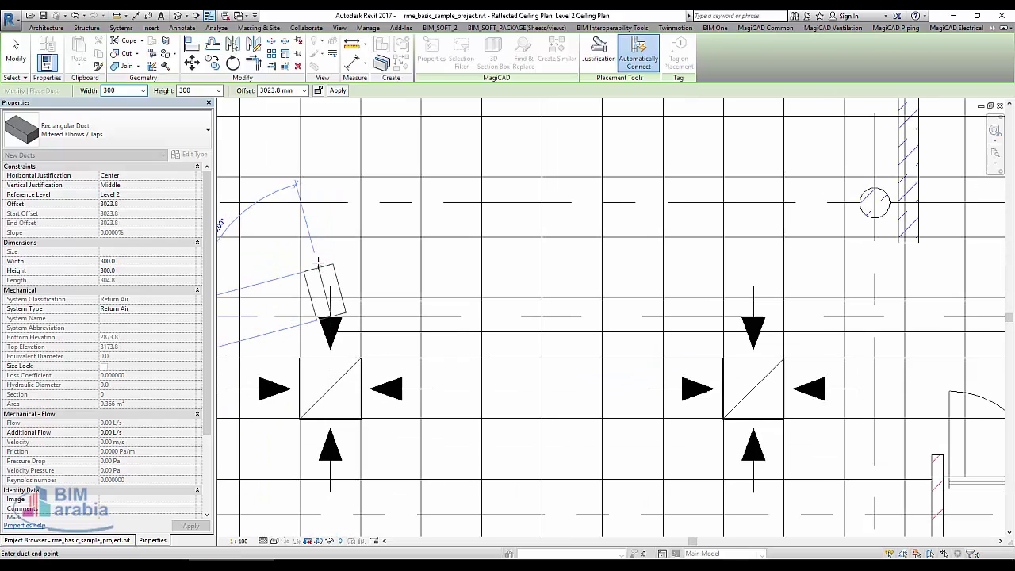
pyautogui.press('Escape')
pyautogui.scroll(3, 310, 267)
pyautogui.press('Escape')
pyautogui.scroll(-3, 294, 236)
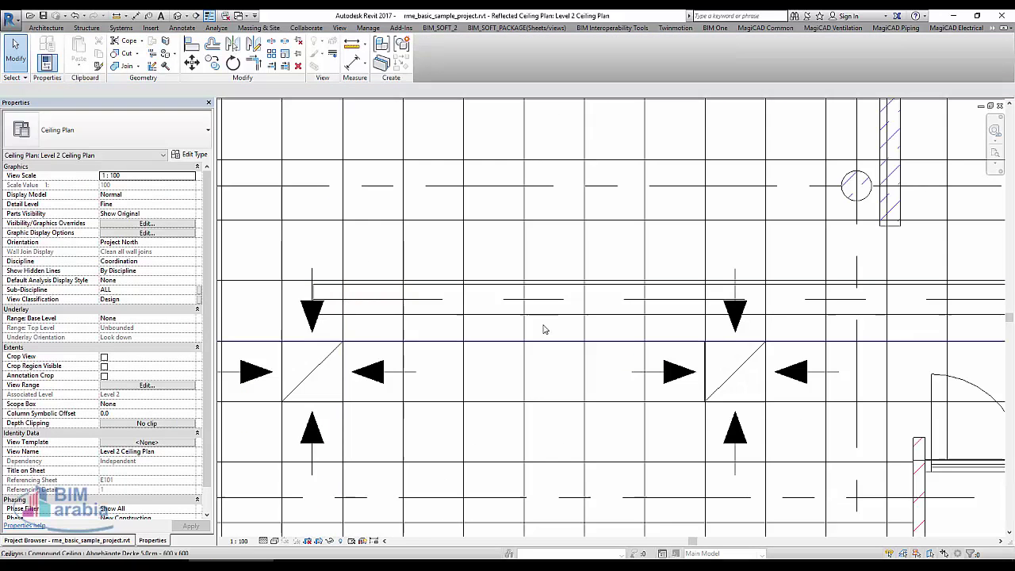
# Join the left return diffuser to the 300 x 300 return duct with a 300-diameter flex duct.
pyautogui.click(490, 318)
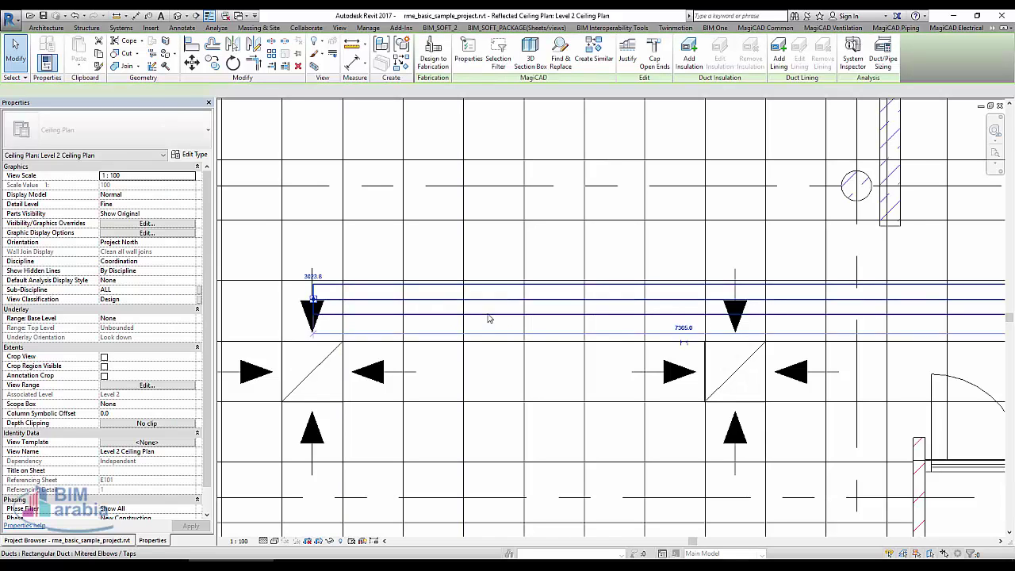
pyautogui.click(489, 317)
pyautogui.moveTo(407, 358); pyautogui.dragTo(431, 295, button='middle')
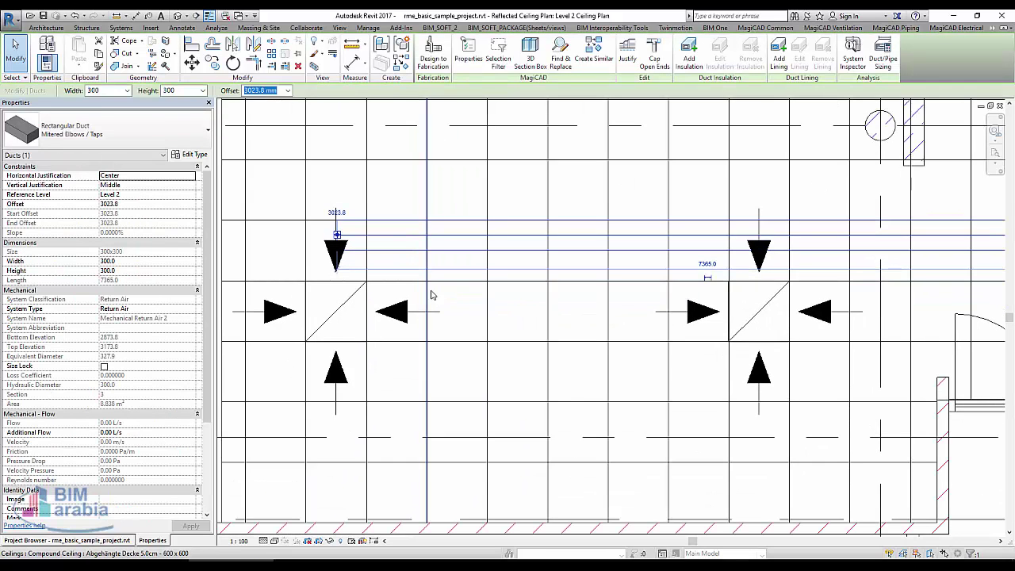
pyautogui.click(337, 319)
pyautogui.rightClick(336, 319)
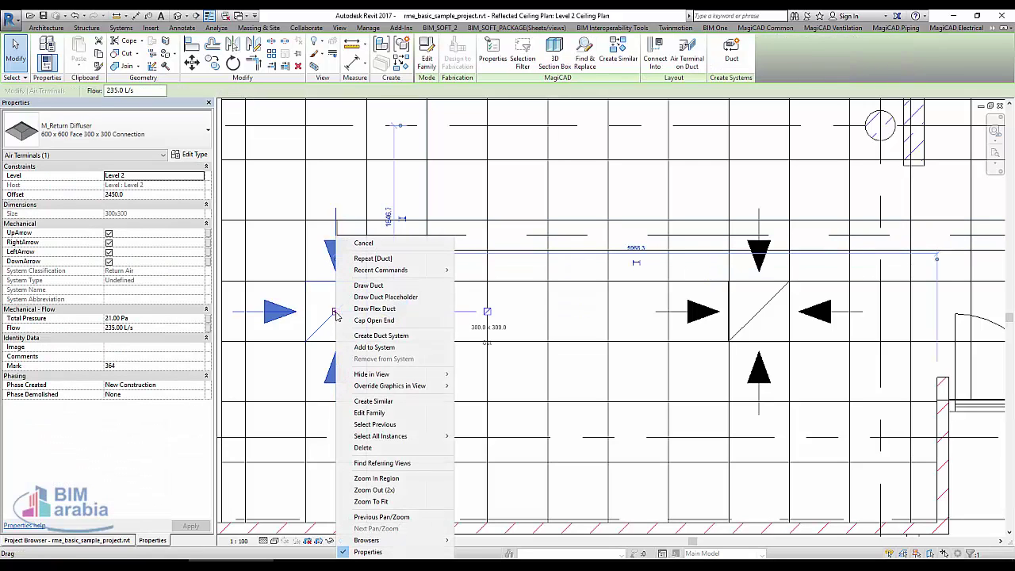
pyautogui.click(374, 308)
pyautogui.scroll(2, 337, 238)
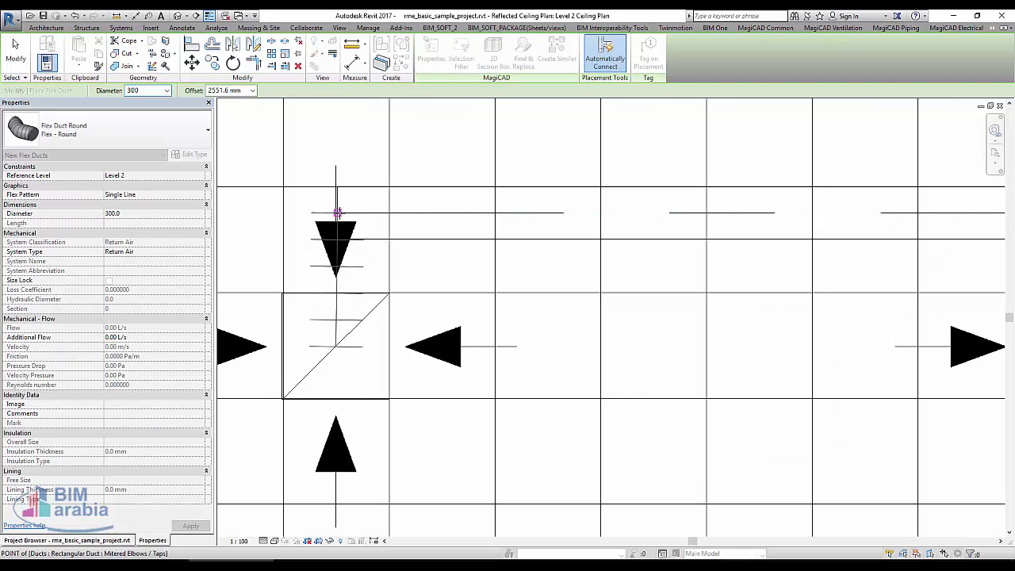
pyautogui.click(264, 208)
pyautogui.scroll(-2, 265, 210)
pyautogui.press('Escape')
pyautogui.press('Escape')
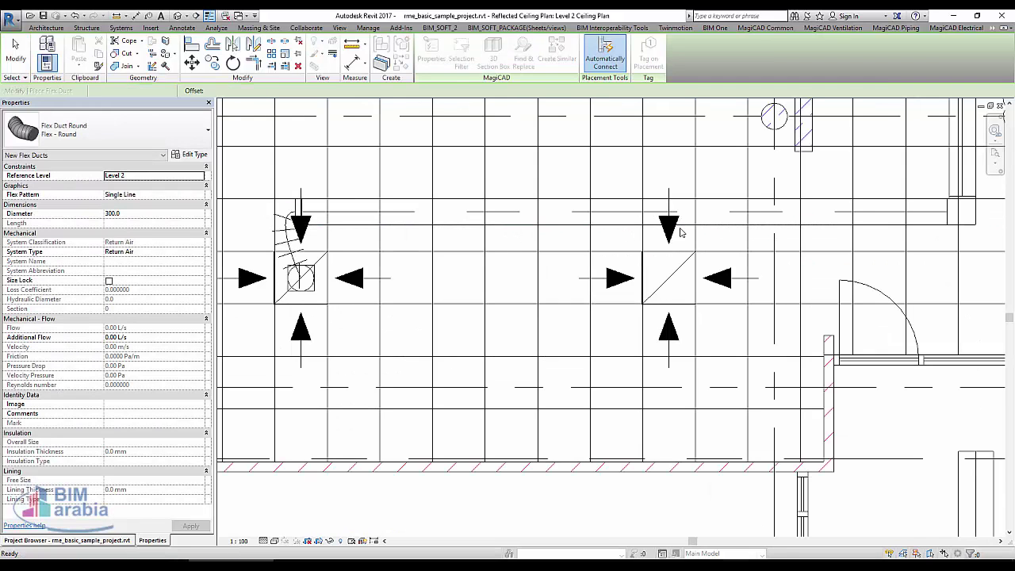
pyautogui.press('Escape')
pyautogui.scroll(2, 476, 305)
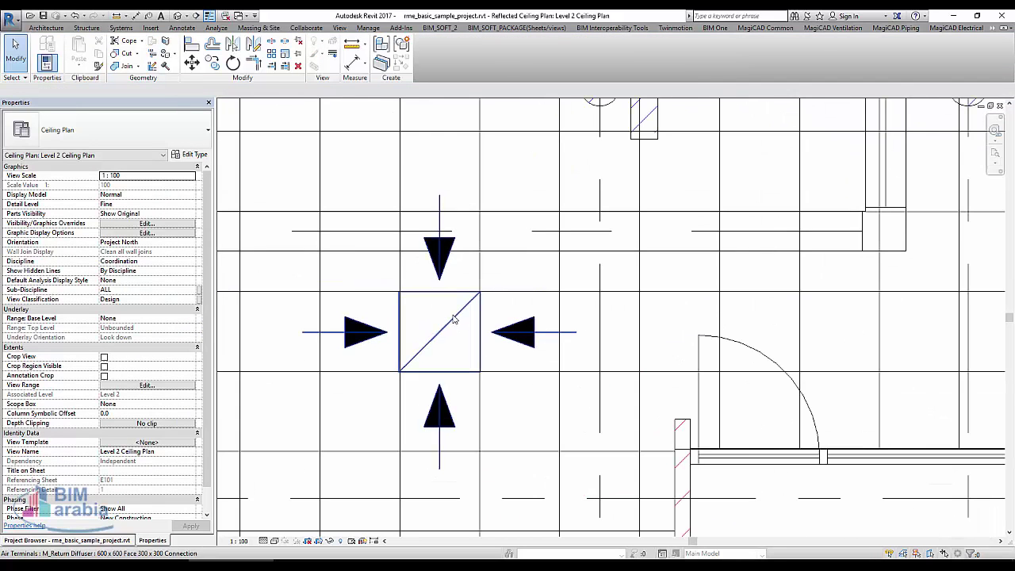
# Draw a short similar duct stub from the return duct down to the second return diffuser.
pyautogui.click(454, 318)
pyautogui.rightClick(442, 331)
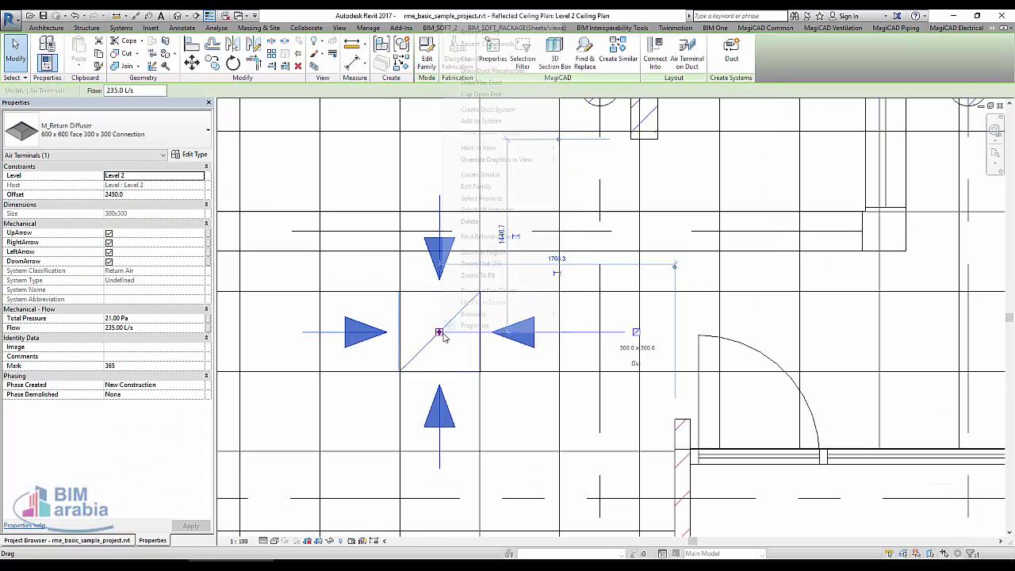
pyautogui.click(491, 186)
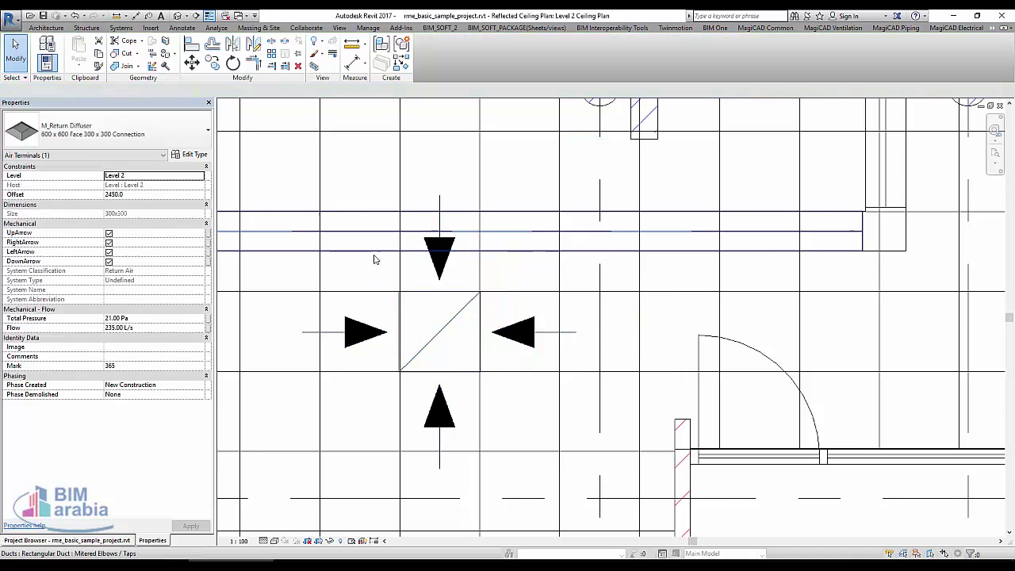
pyautogui.click(380, 249)
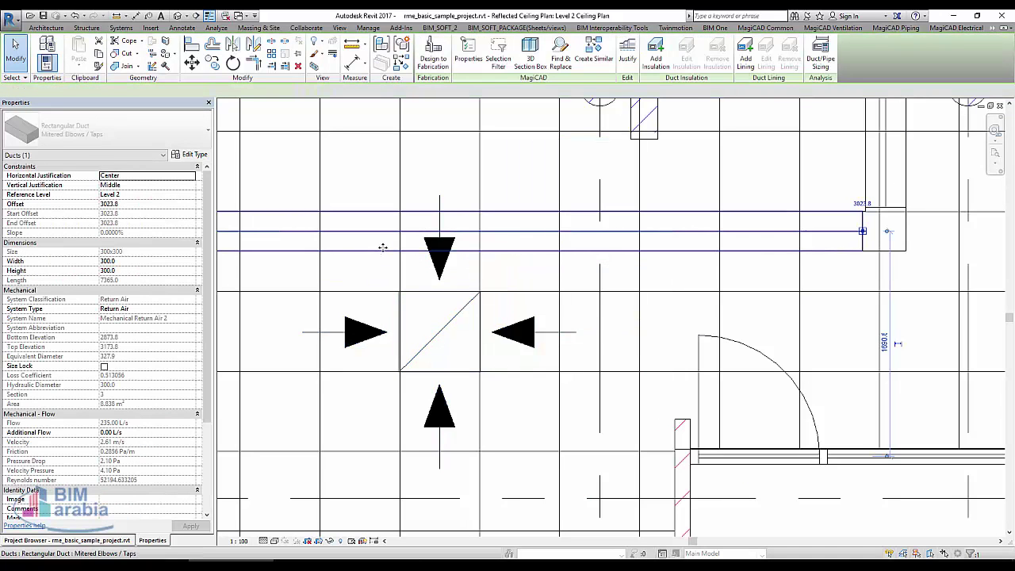
pyautogui.moveTo(382, 248); pyautogui.dragTo(415, 214)
pyautogui.rightClick(508, 239)
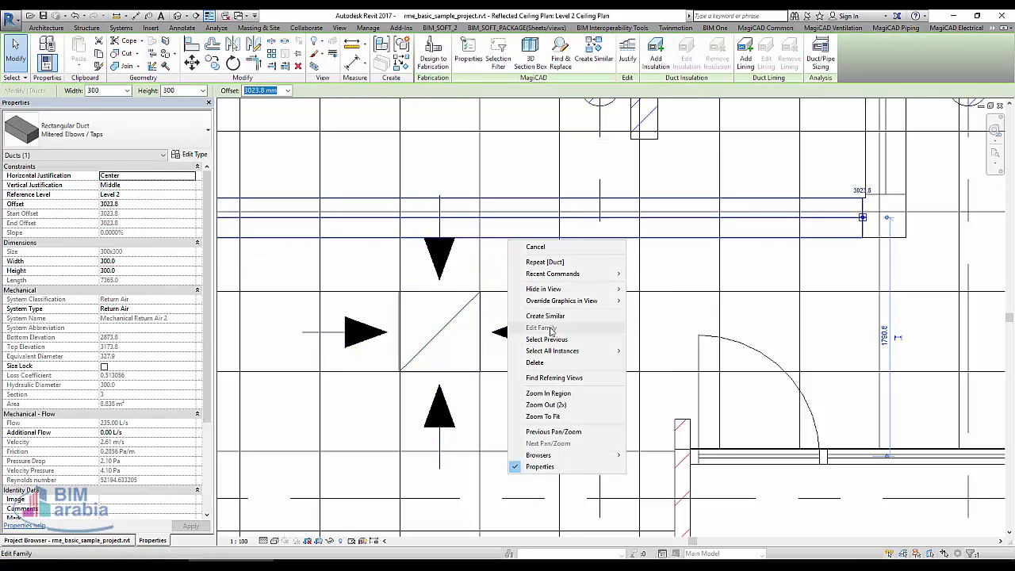
pyautogui.click(547, 316)
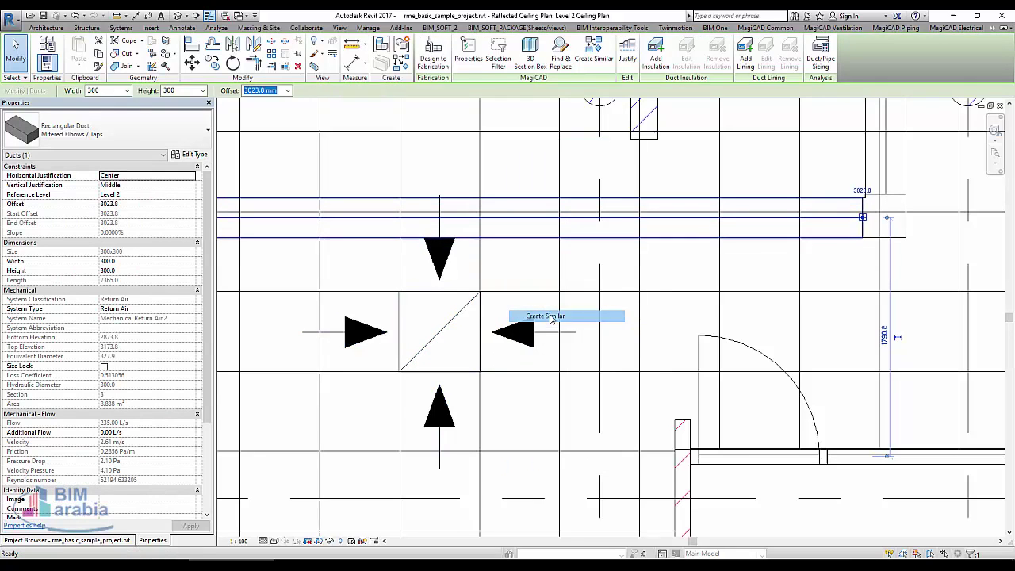
pyautogui.click(466, 237)
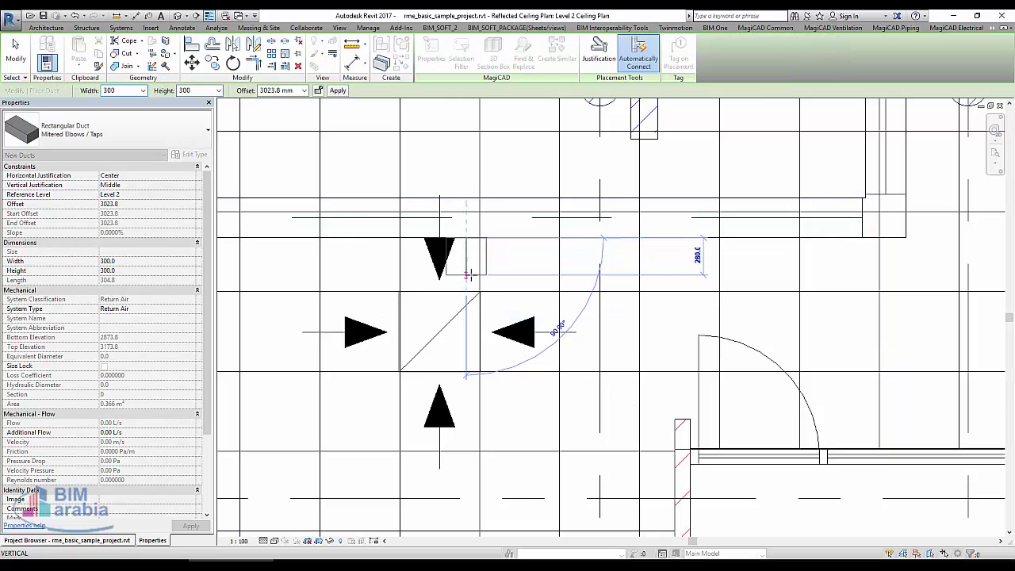
pyautogui.click(469, 274)
pyautogui.press('Escape')
pyautogui.press('Escape')
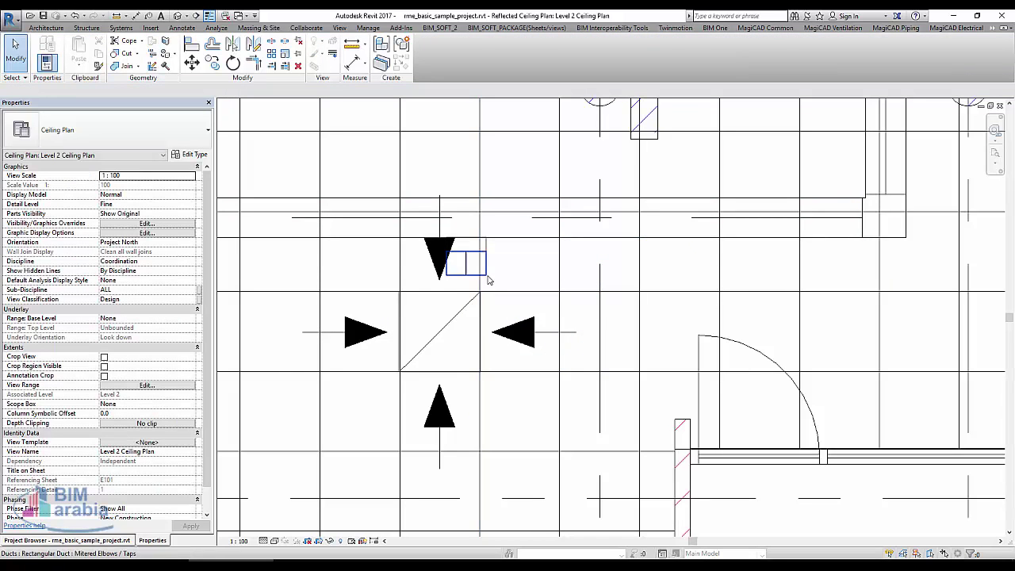
# Align the duct stub to the centre of the return diffuser with AL.
pyautogui.press('a')
pyautogui.press('l')
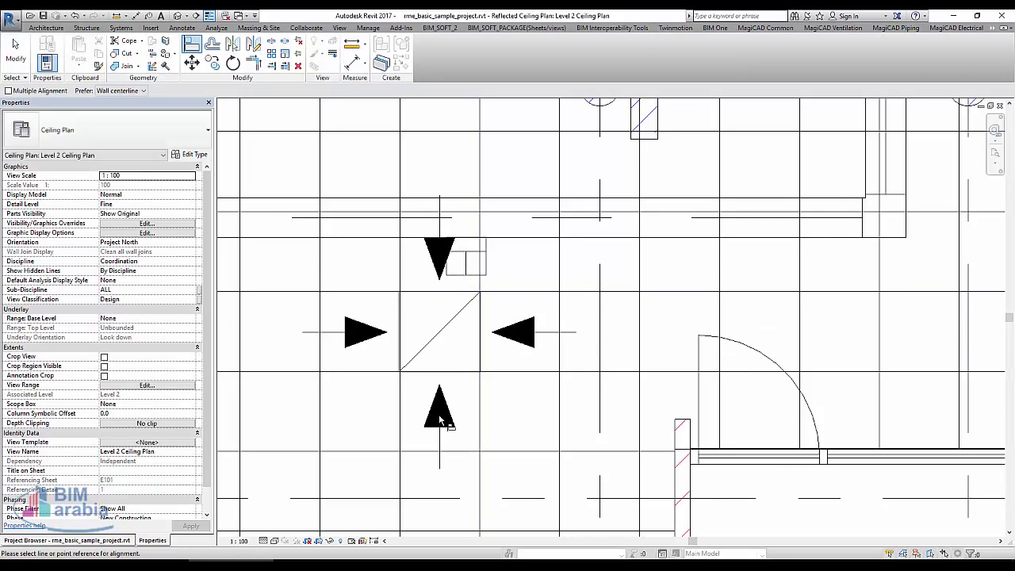
pyautogui.click(439, 354)
pyautogui.click(468, 274)
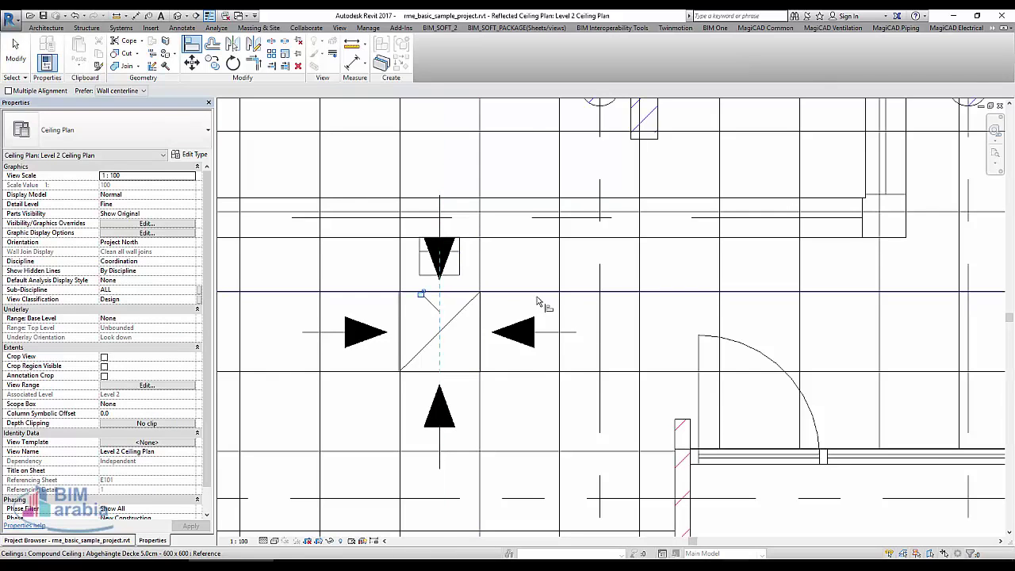
pyautogui.press('Escape')
# Connect the second return diffuser to the stub with a 300-diameter flex duct.
pyautogui.click(460, 318)
pyautogui.rightClick(439, 331)
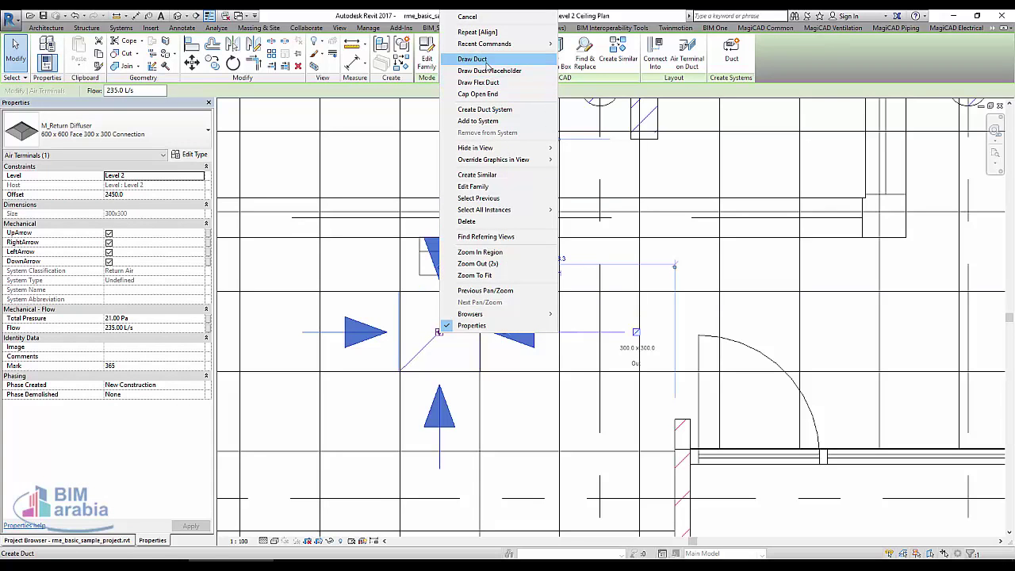
pyautogui.click(478, 83)
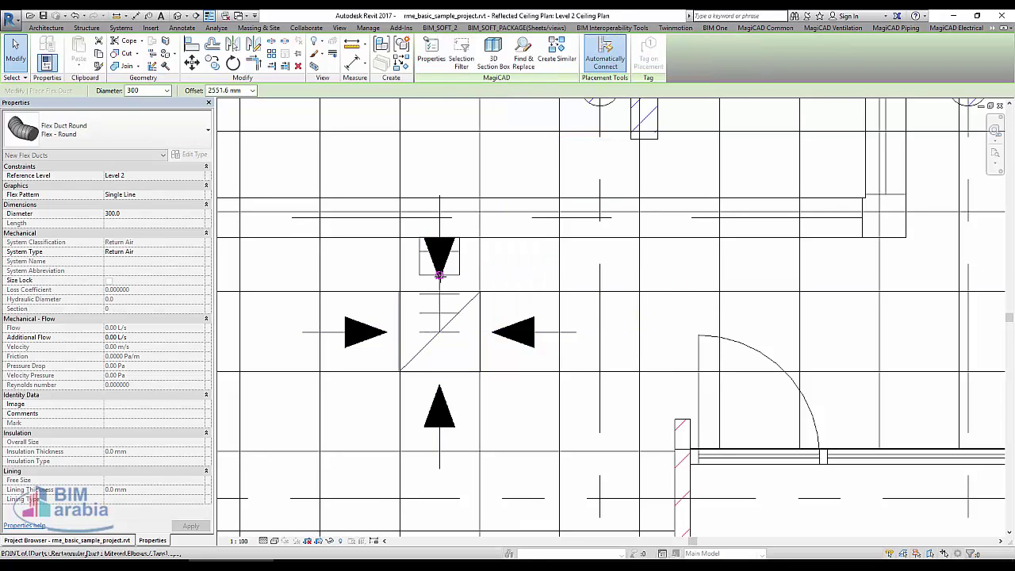
pyautogui.scroll(-2, 571, 294)
pyautogui.scroll(-2, 571, 293)
pyautogui.press('Escape')
pyautogui.press('Escape')
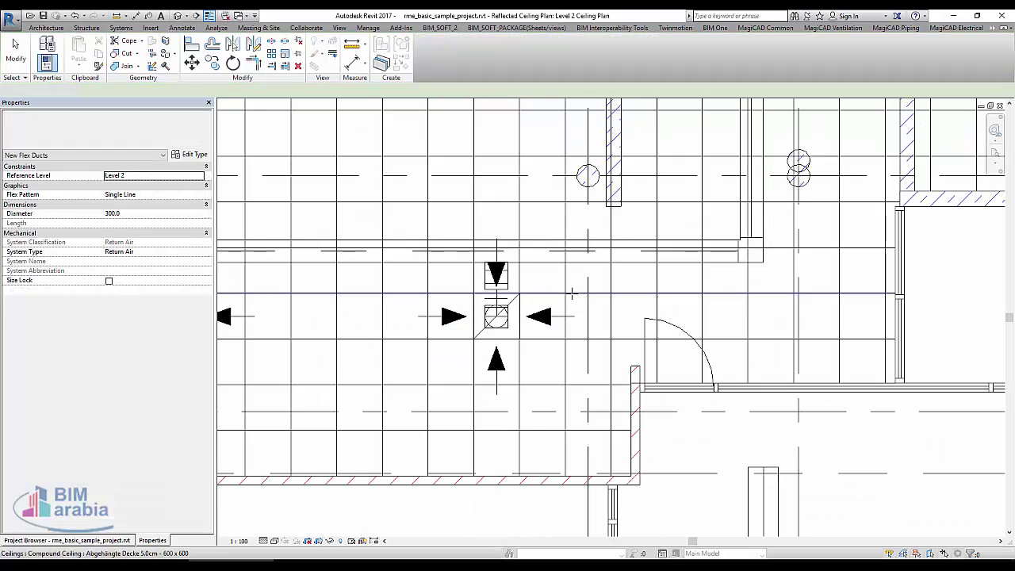
pyautogui.scroll(-3, 625, 372)
pyautogui.scroll(1, 368, 273)
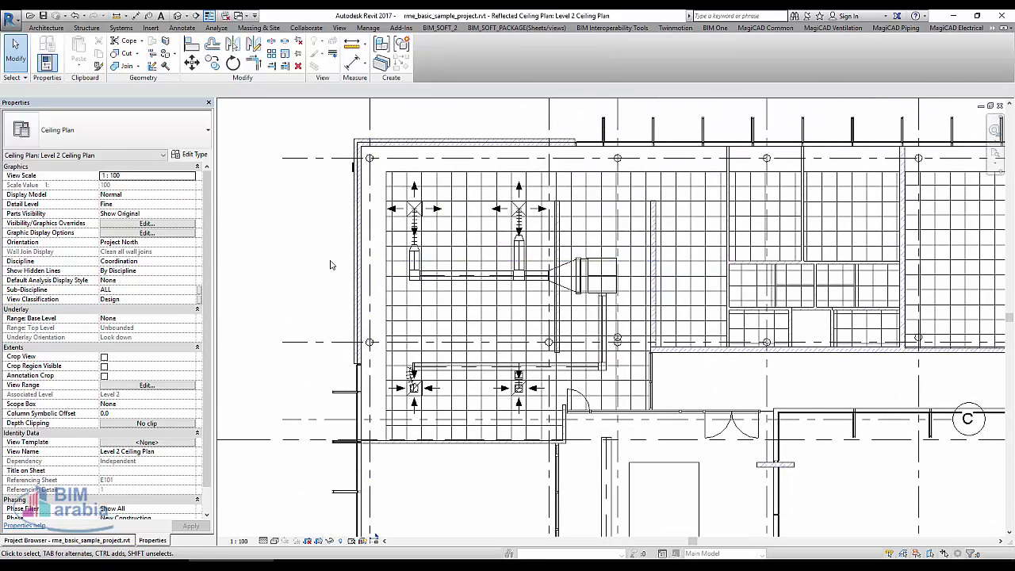
# Expand Families > Duct Systems > Duct System in the Project Browser to list Exhaust, Return and Supply Air.
pyautogui.click(87, 540)
pyautogui.scroll(-1, 147, 366)
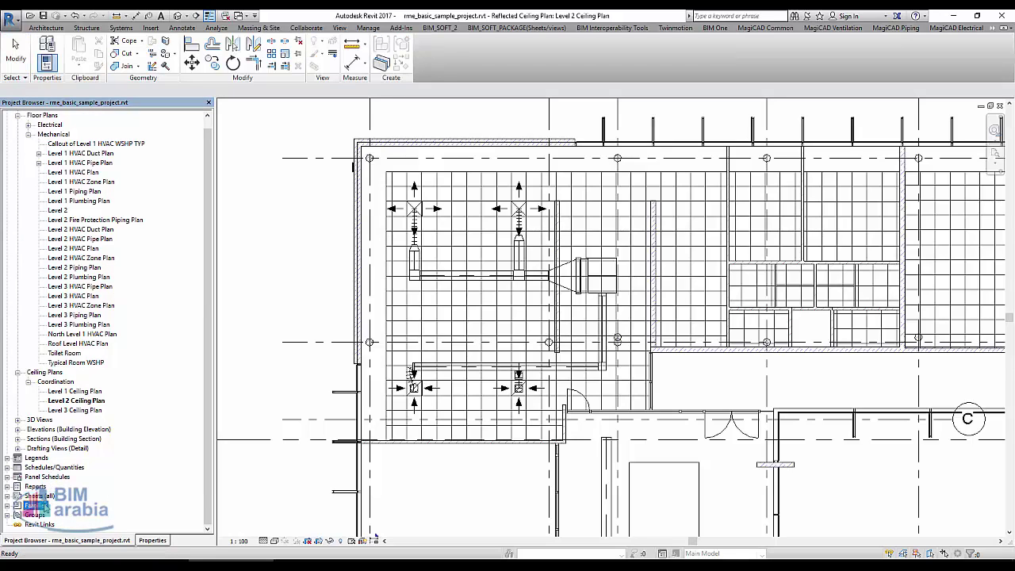
pyautogui.doubleClick(36, 505)
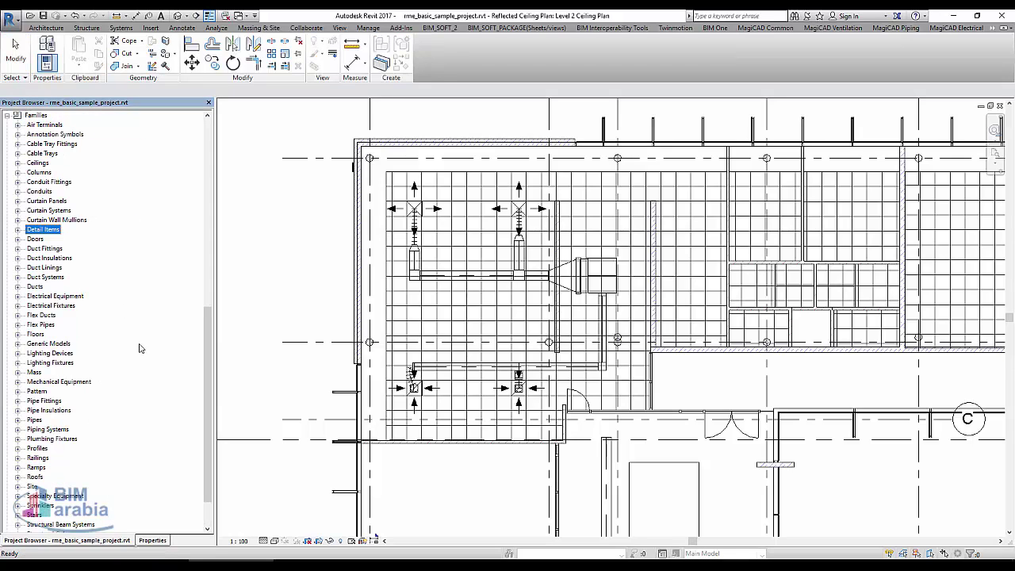
pyautogui.doubleClick(60, 278)
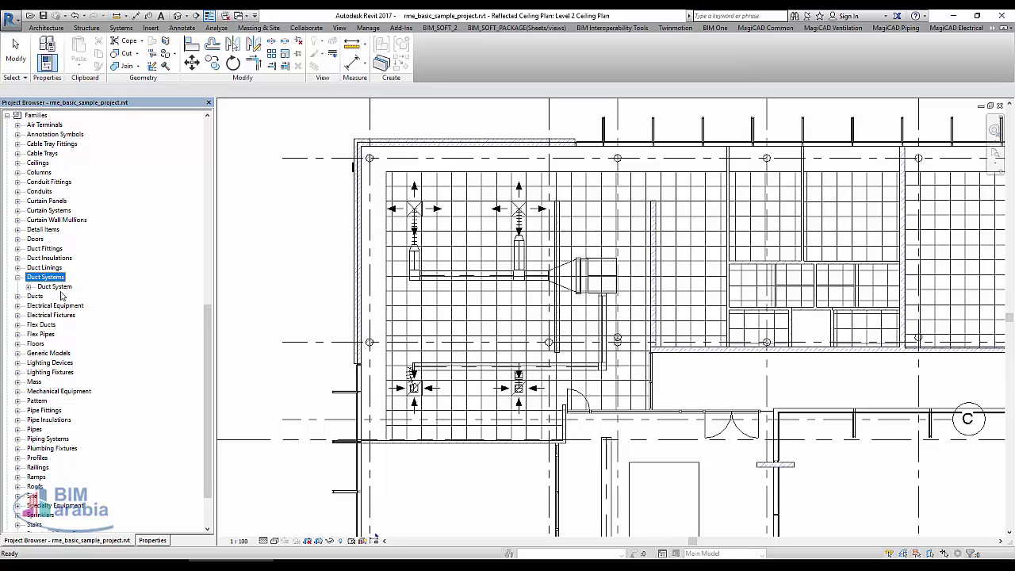
pyautogui.doubleClick(59, 287)
# Give the Supply Air system type a blue line colour graphic override.
pyautogui.doubleClick(63, 316)
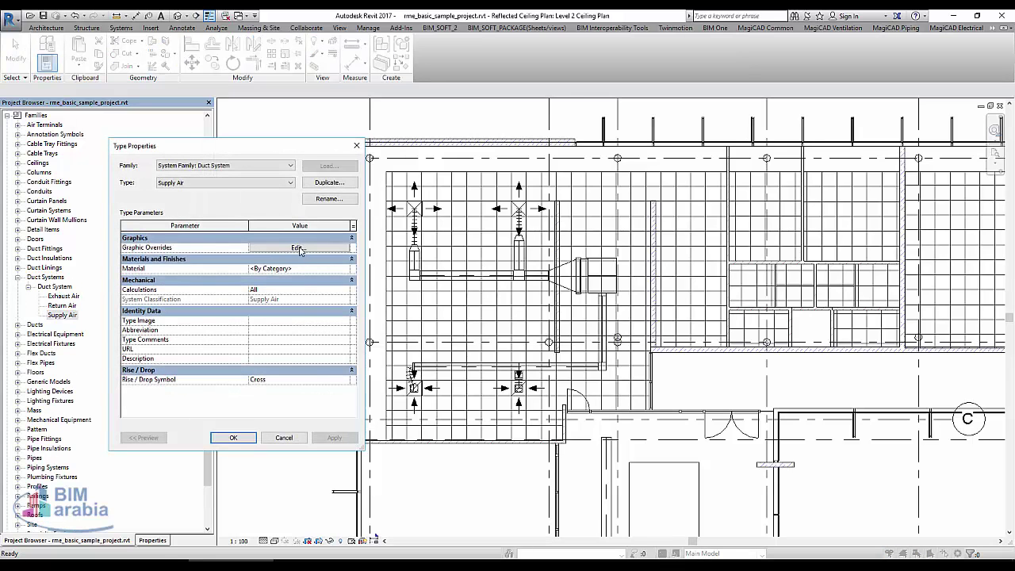
pyautogui.click(314, 248)
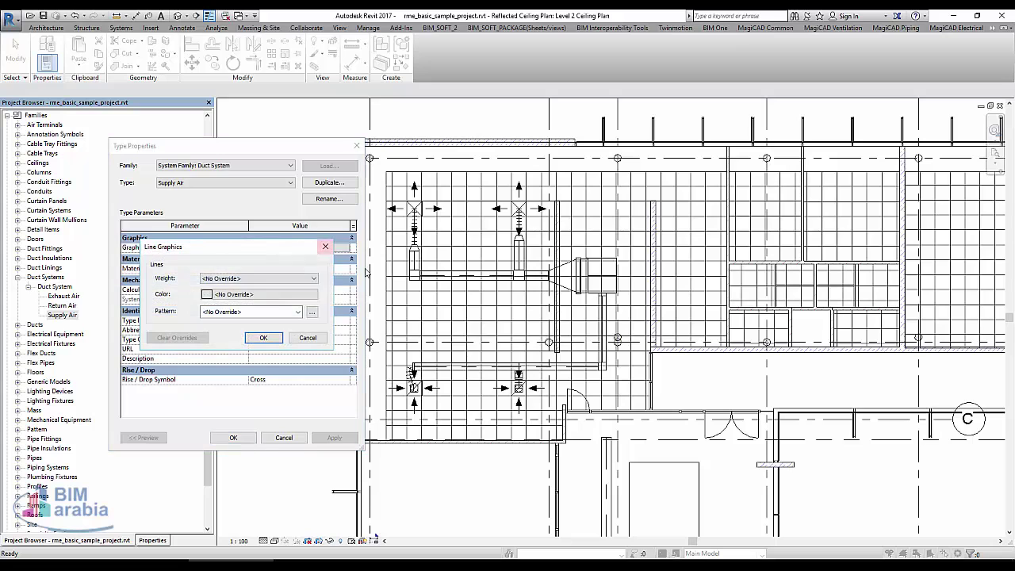
pyautogui.click(240, 298)
pyautogui.click(195, 308)
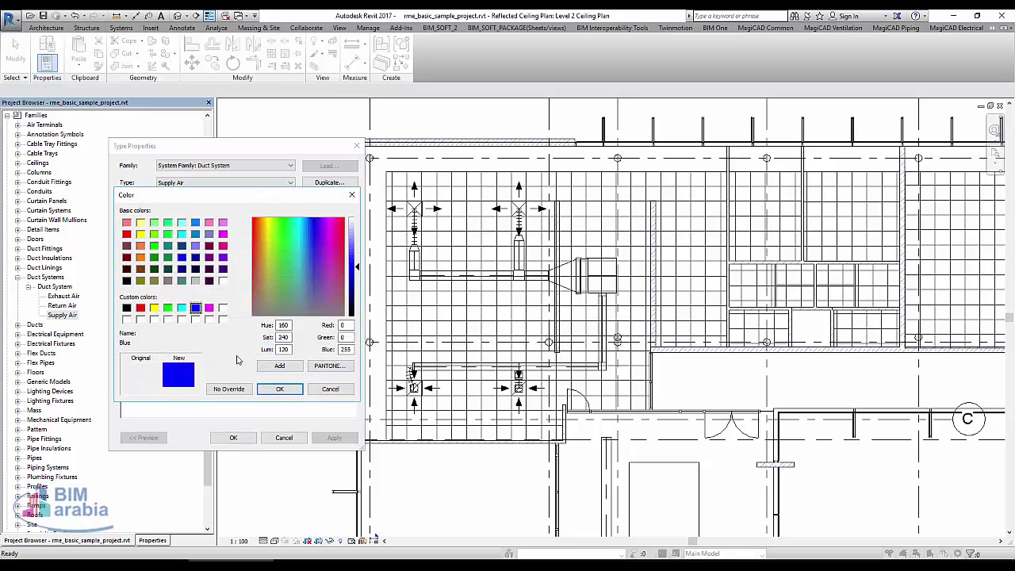
pyautogui.click(277, 389)
pyautogui.click(264, 337)
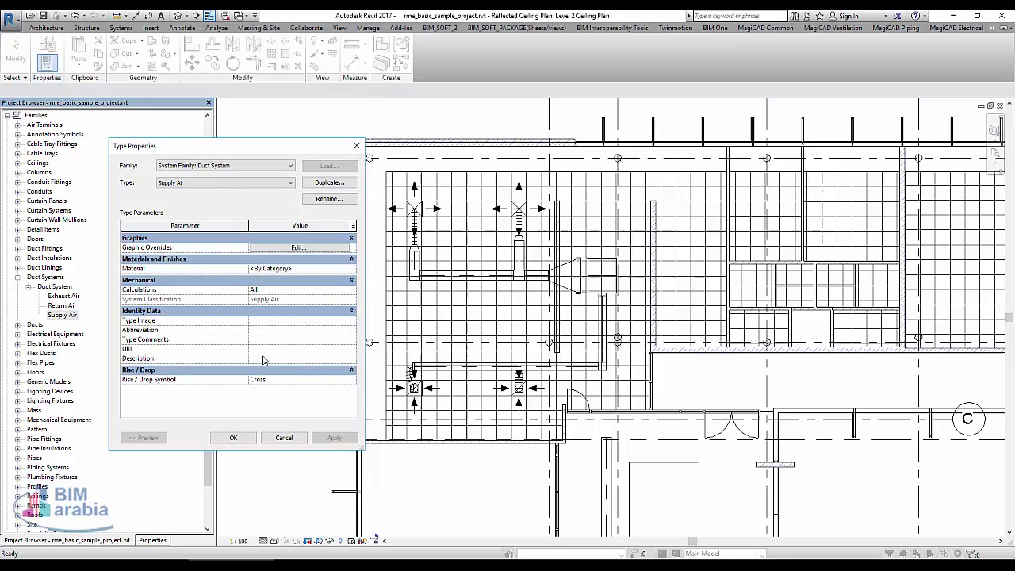
pyautogui.click(333, 437)
pyautogui.click(241, 441)
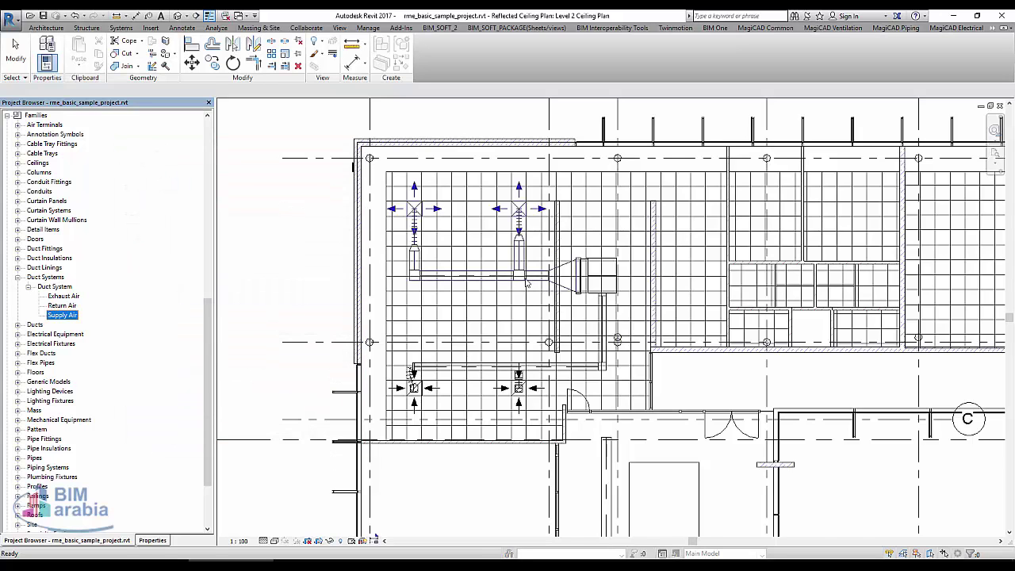
pyautogui.scroll(5, 527, 283)
pyautogui.click(546, 335)
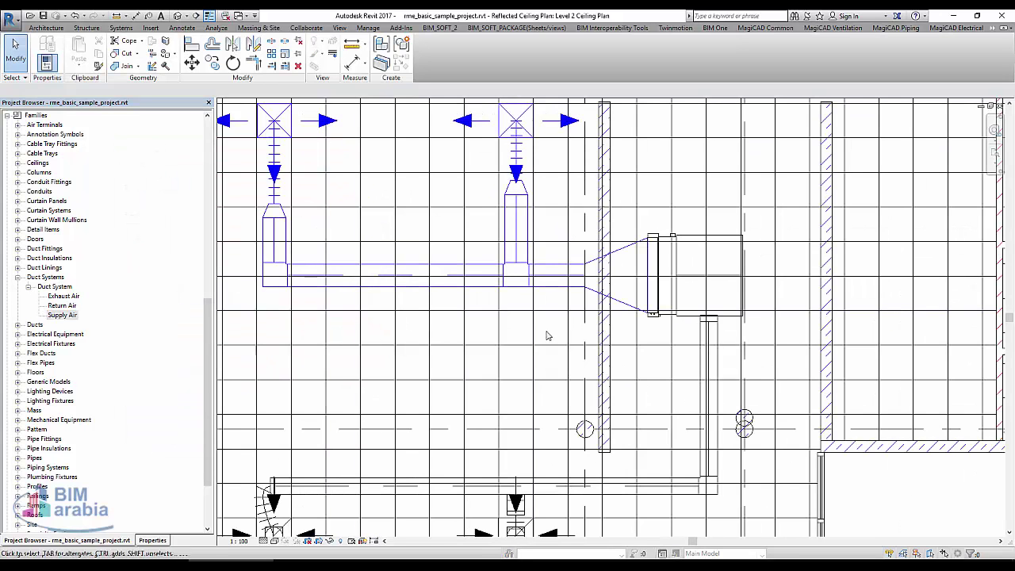
pyautogui.scroll(-3, 546, 335)
# Set the Supply Air override line weight to 5.
pyautogui.doubleClick(63, 315)
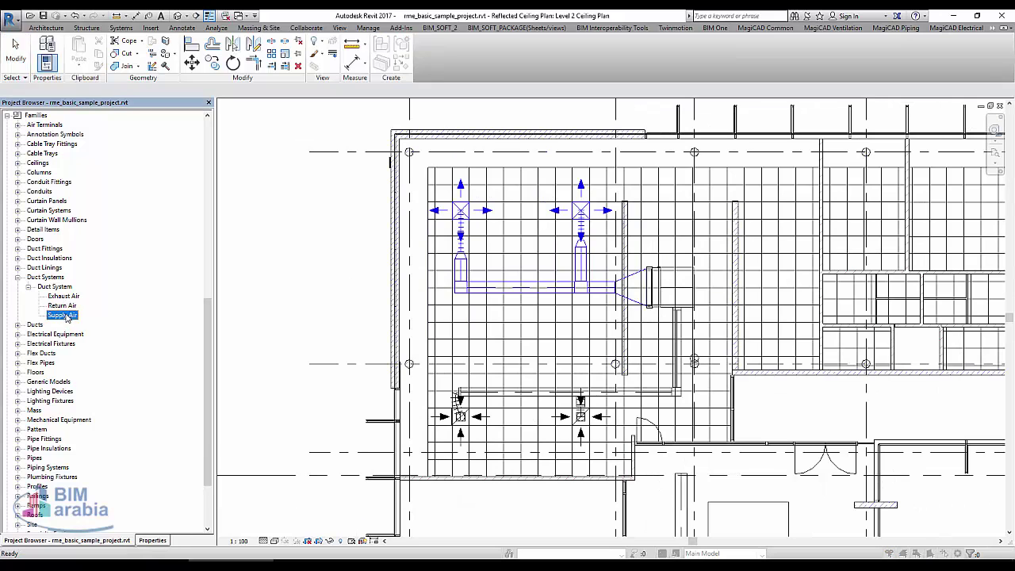
pyautogui.click(291, 248)
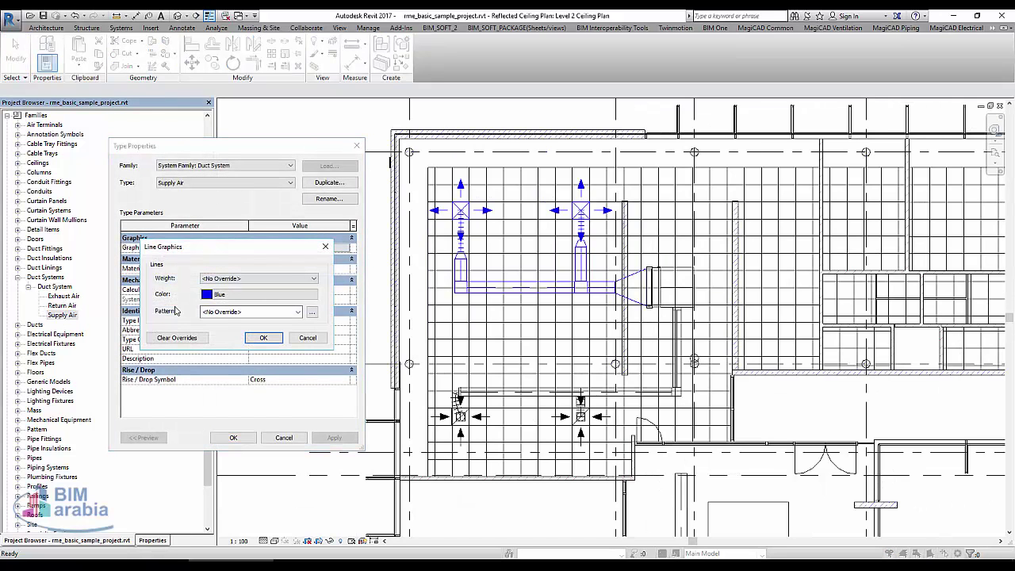
pyautogui.click(244, 312)
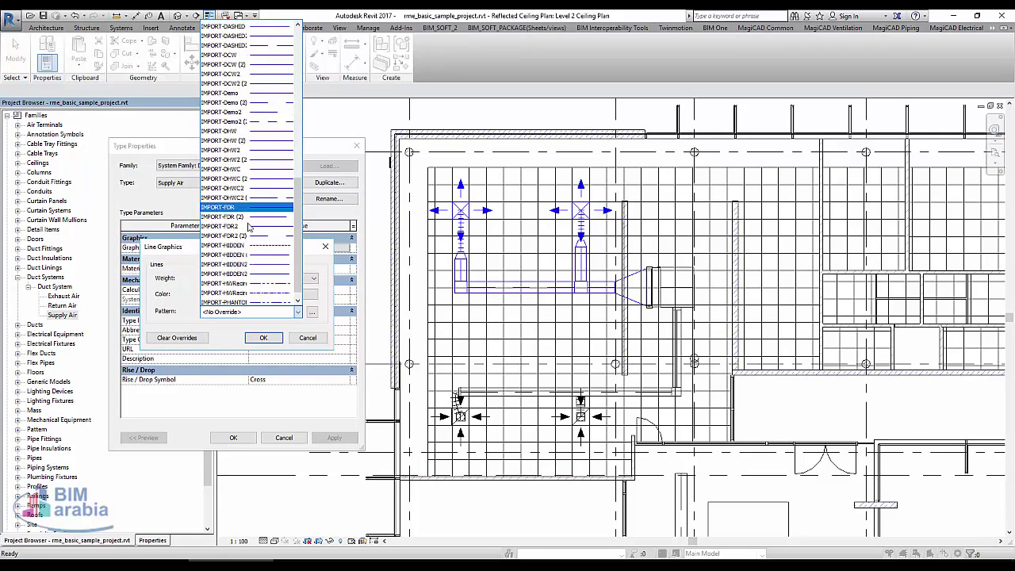
pyautogui.click(225, 24)
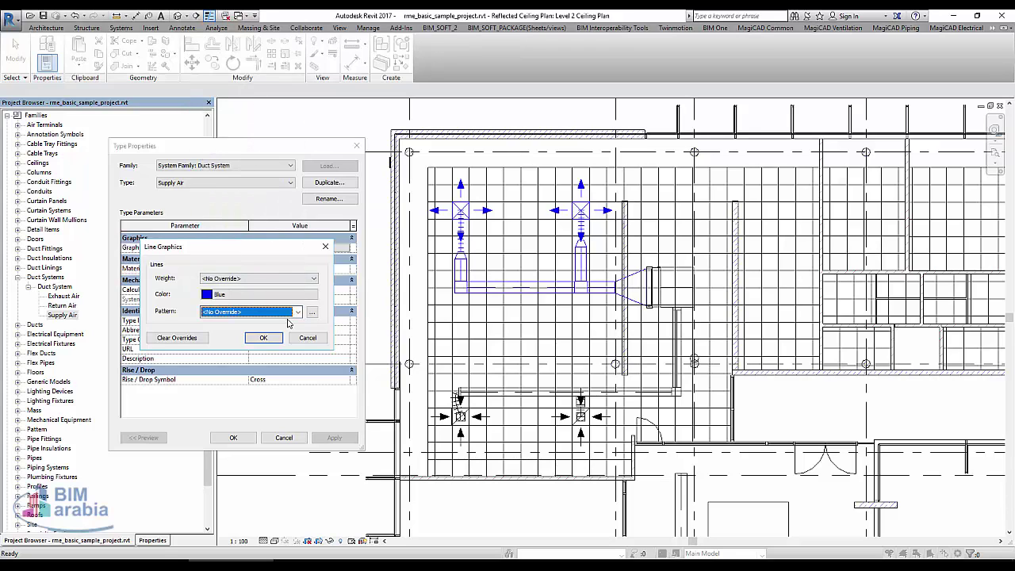
pyautogui.click(263, 337)
pyautogui.click(278, 249)
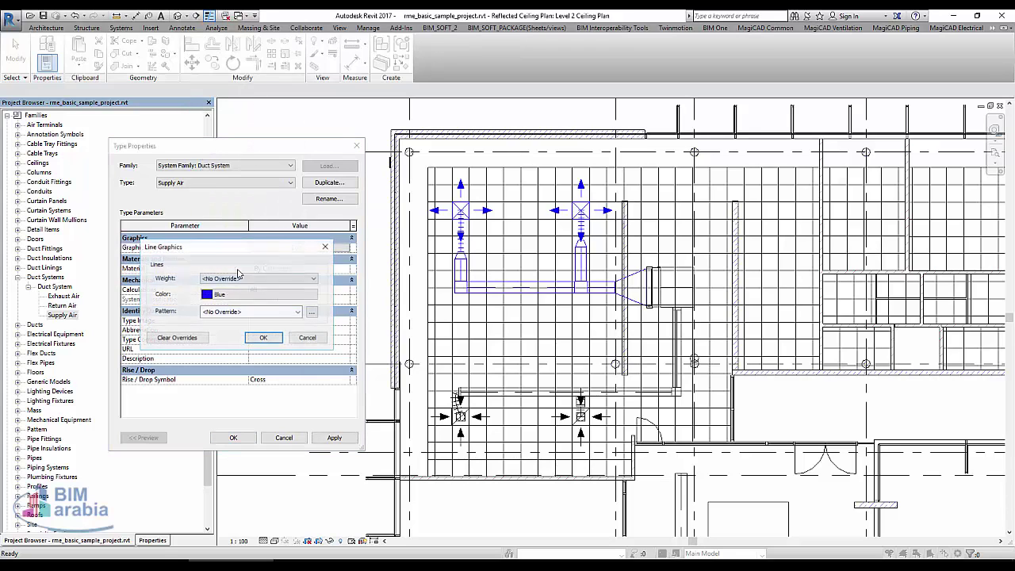
pyautogui.click(225, 278)
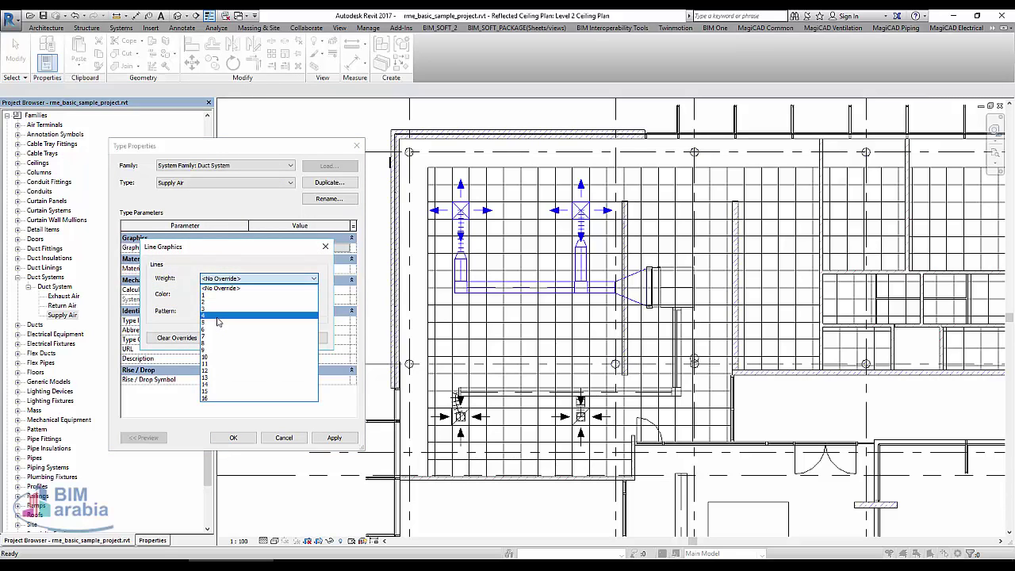
pyautogui.click(219, 322)
pyautogui.click(262, 338)
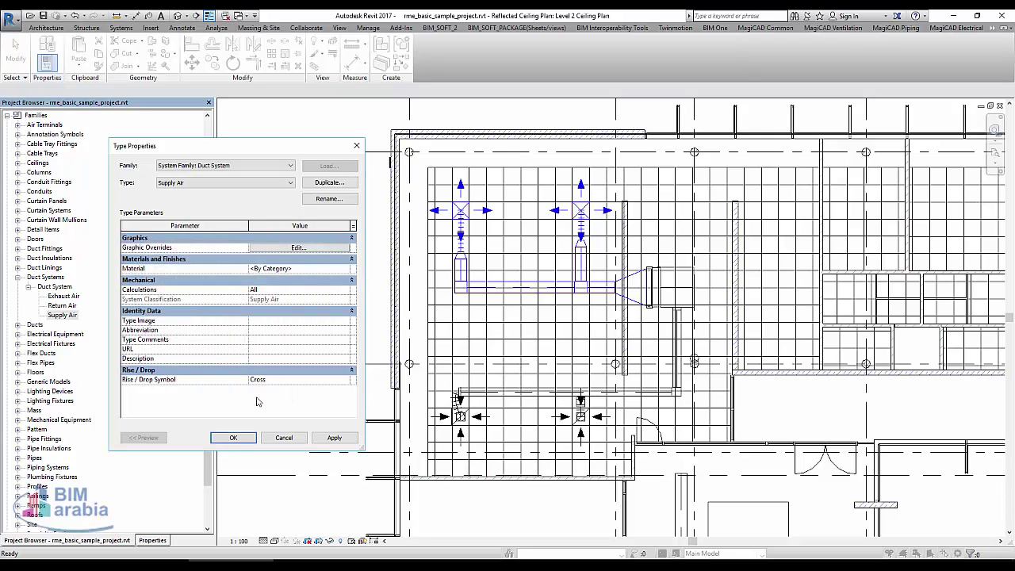
pyautogui.click(234, 440)
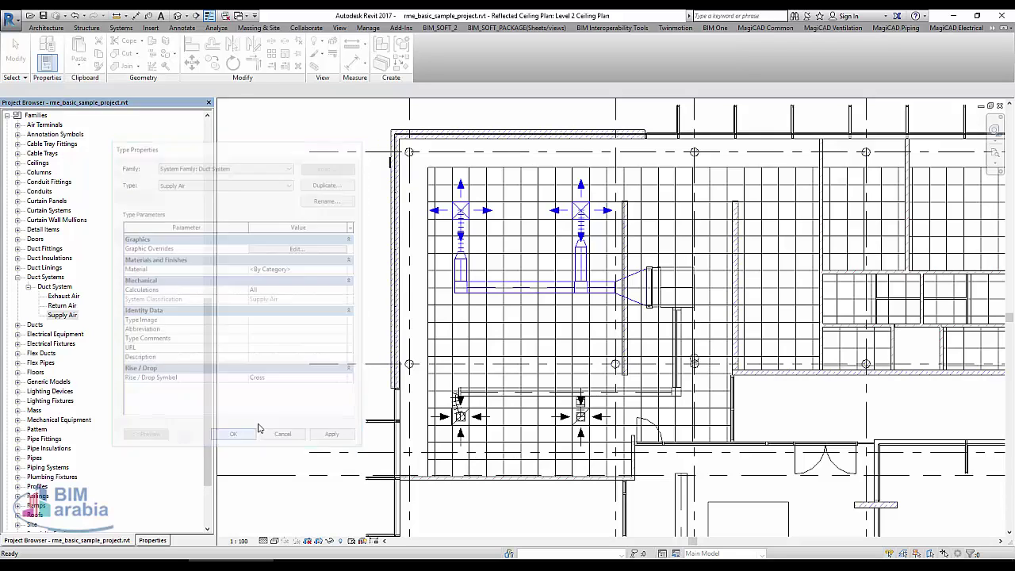
pyautogui.doubleClick(77, 306)
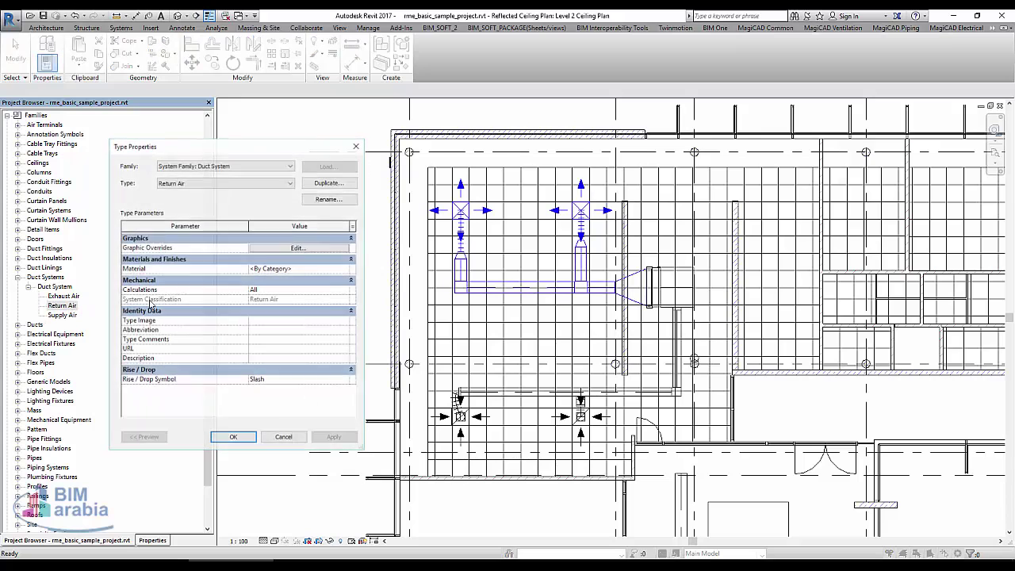
pyautogui.click(271, 253)
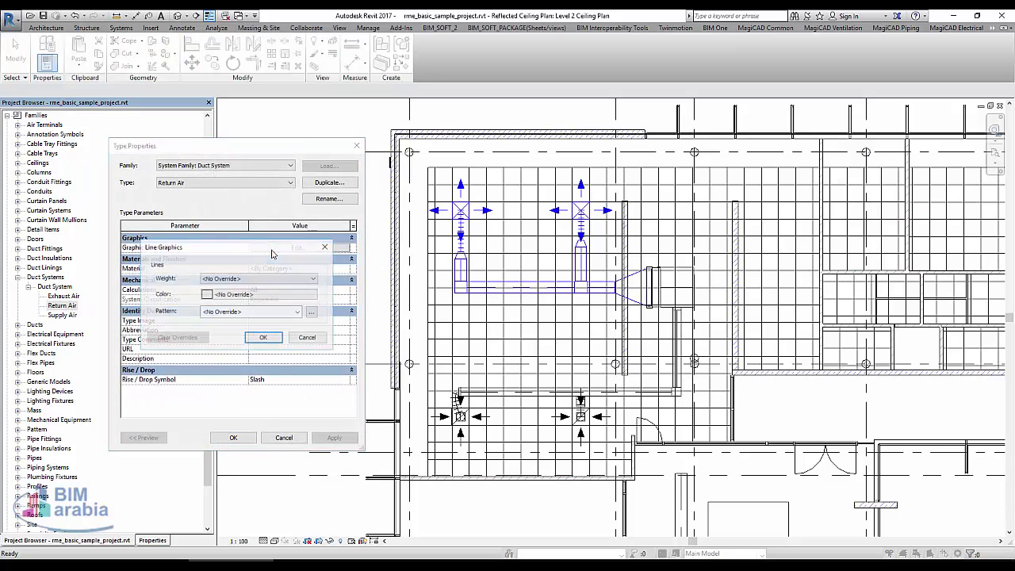
pyautogui.click(254, 302)
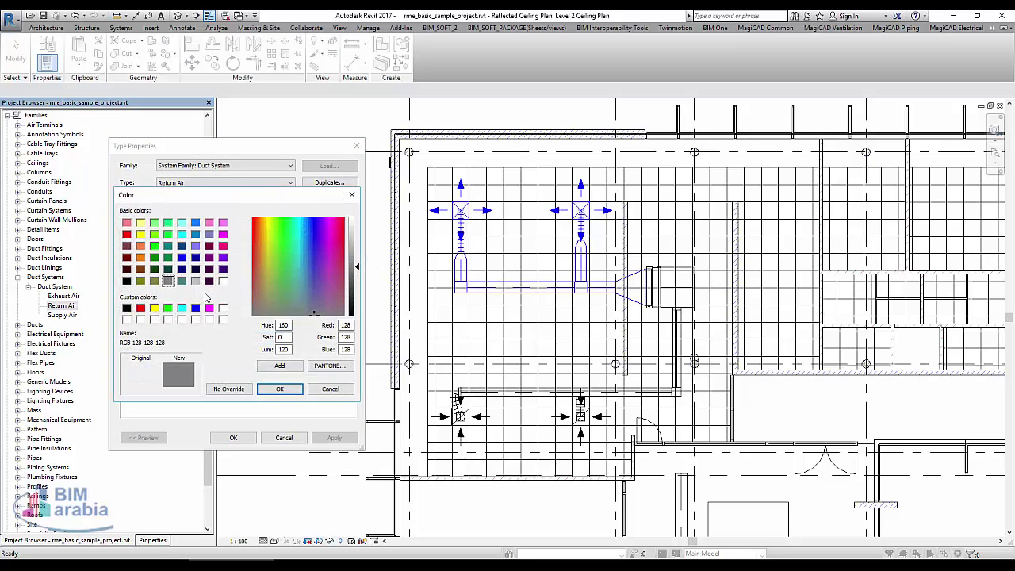
pyautogui.click(209, 307)
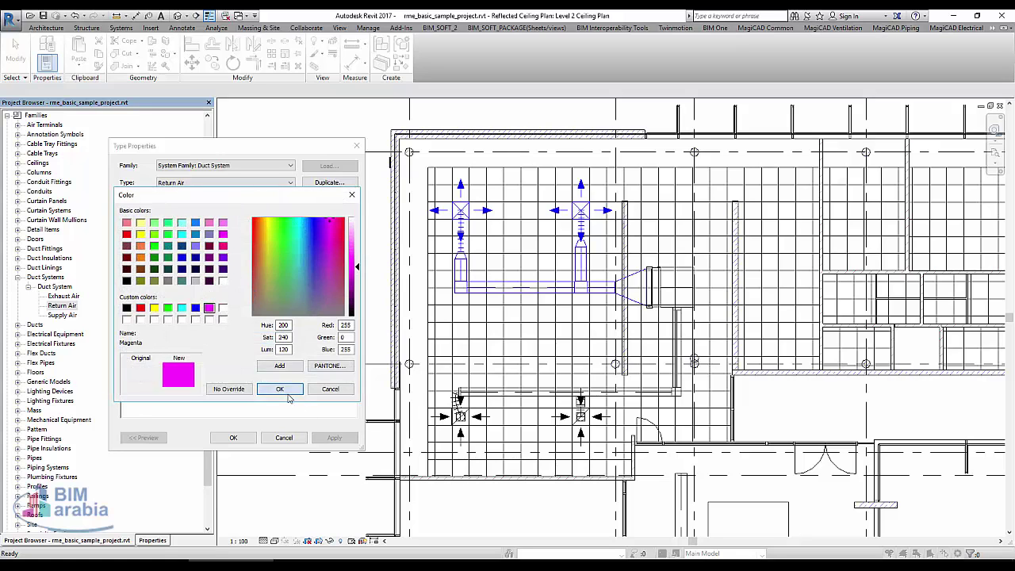
pyautogui.click(280, 389)
pyautogui.click(256, 340)
pyautogui.click(233, 437)
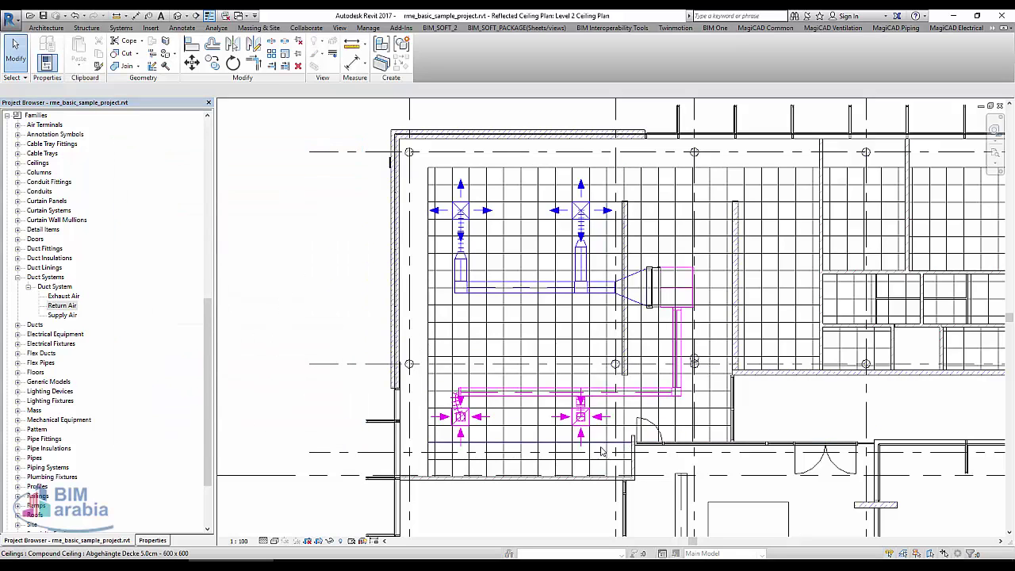
pyautogui.moveTo(366, 347); pyautogui.dragTo(451, 358, button='middle')
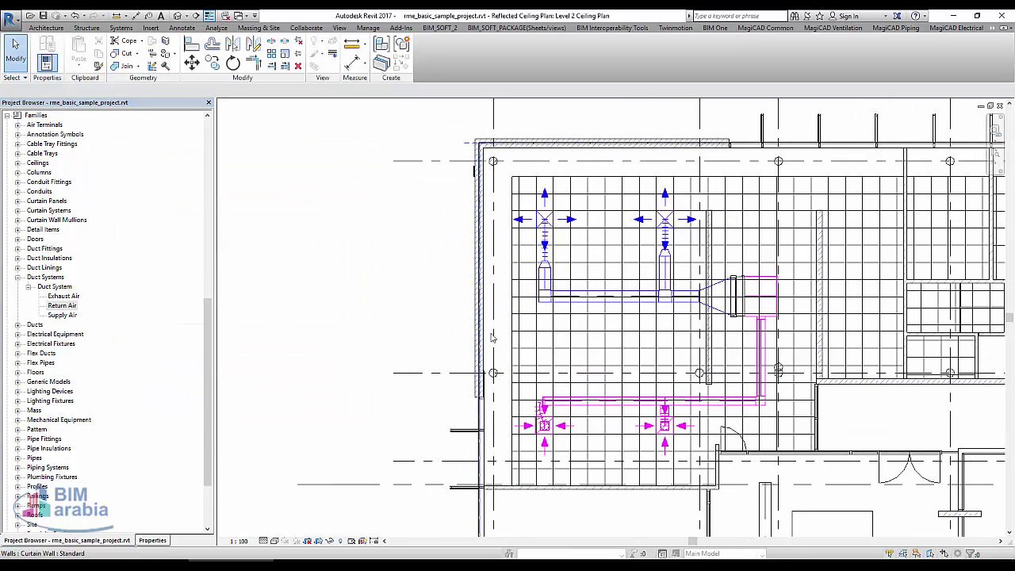
pyautogui.moveTo(655, 302); pyautogui.dragTo(592, 291, button='middle')
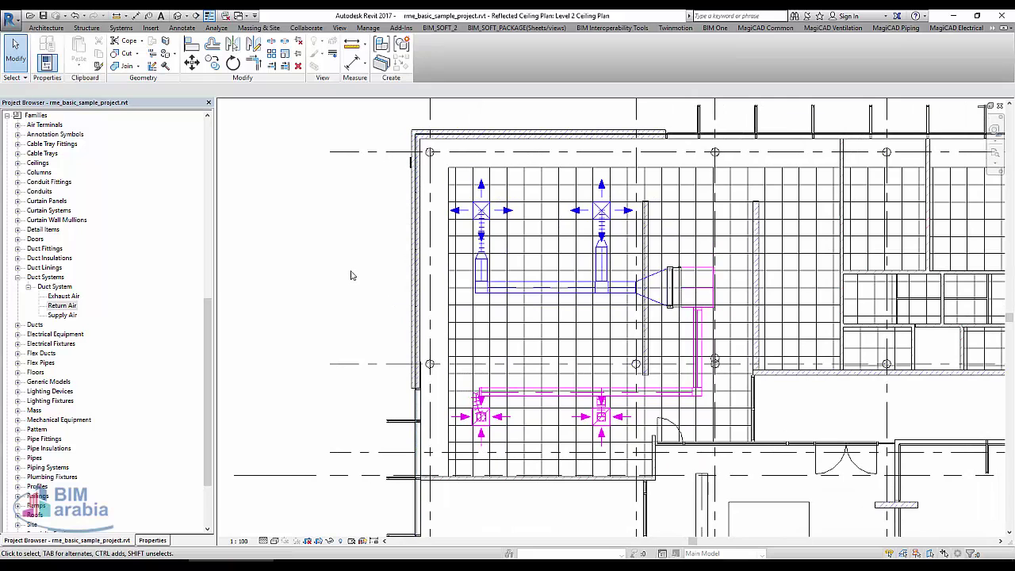
pyautogui.moveTo(482, 310)
pyautogui.mouseDown(button='middle')
pyautogui.moveTo(343, 310)
pyautogui.moveTo(437, 297)
pyautogui.mouseUp(button='middle')
# Give the Exhaust Air duct system type a bright red line-colour graphic override.
pyautogui.doubleClick(64, 296)
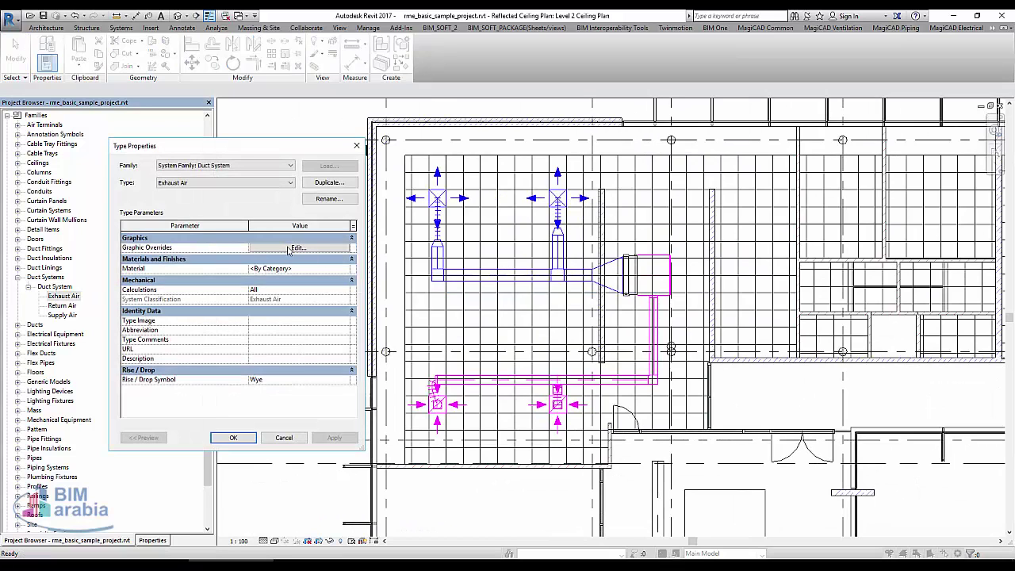
pyautogui.click(290, 249)
pyautogui.click(257, 295)
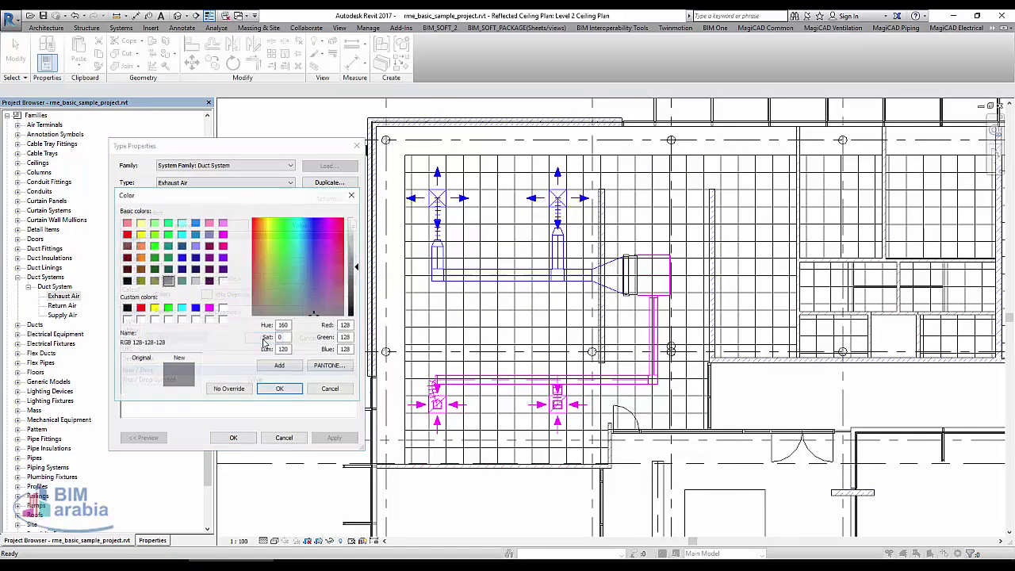
pyautogui.click(127, 258)
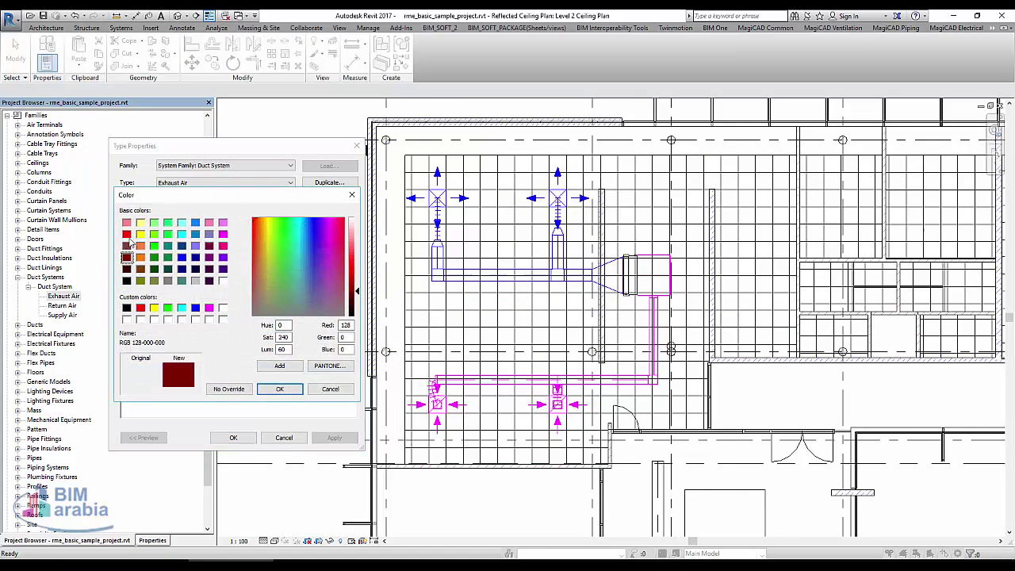
pyautogui.click(127, 234)
pyautogui.click(279, 390)
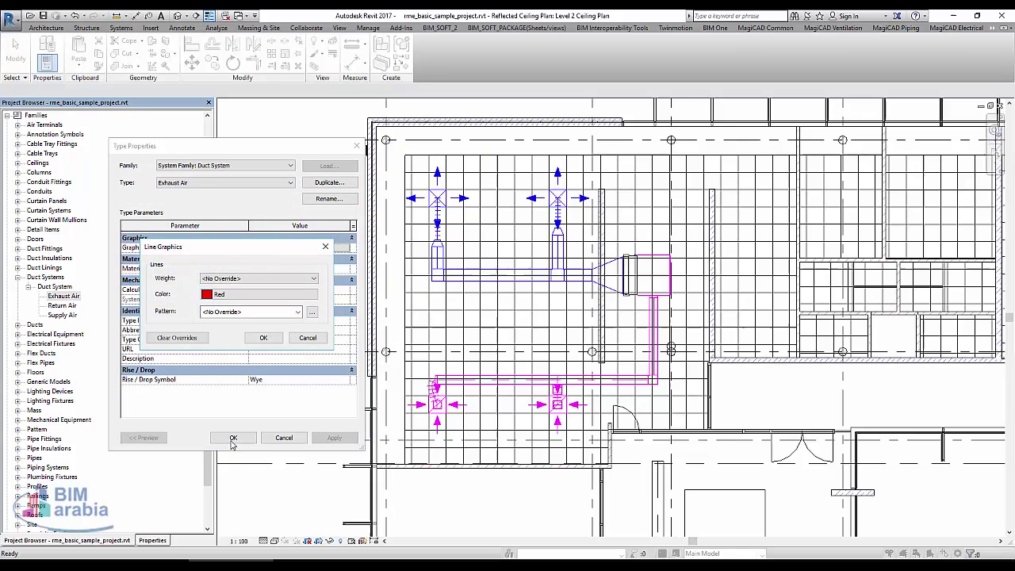
pyautogui.click(262, 337)
pyautogui.click(233, 437)
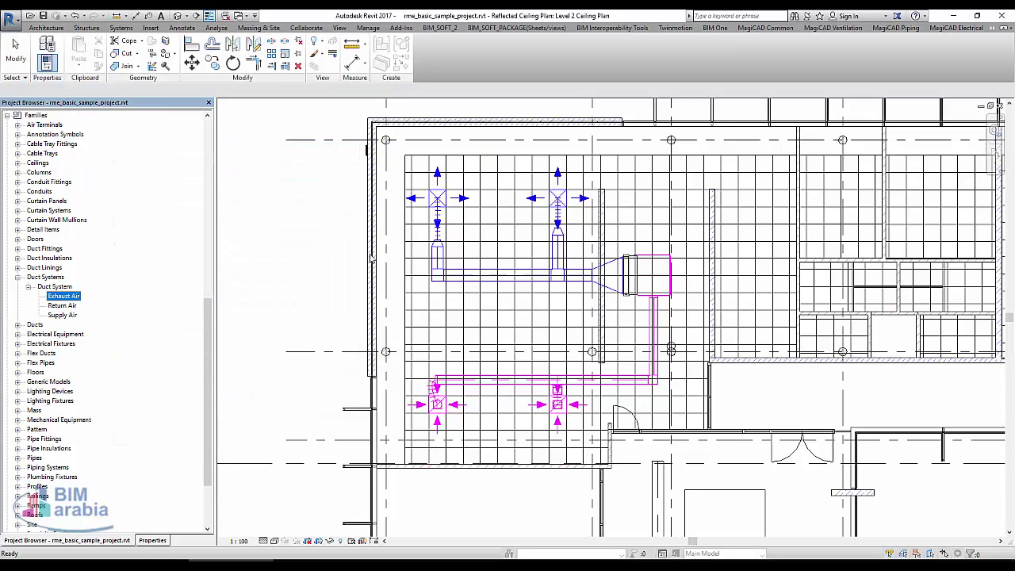
pyautogui.click(285, 240)
# Duplicate the Supply Air system type and rename the copy from Supply Air 2 to Fresh Air.
pyautogui.rightClick(60, 289)
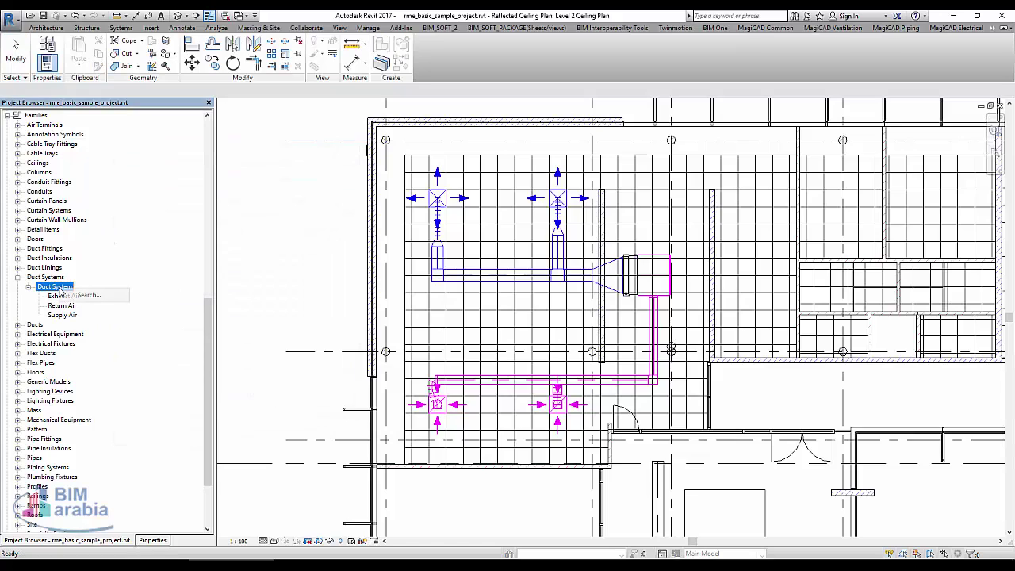
pyautogui.click(50, 293)
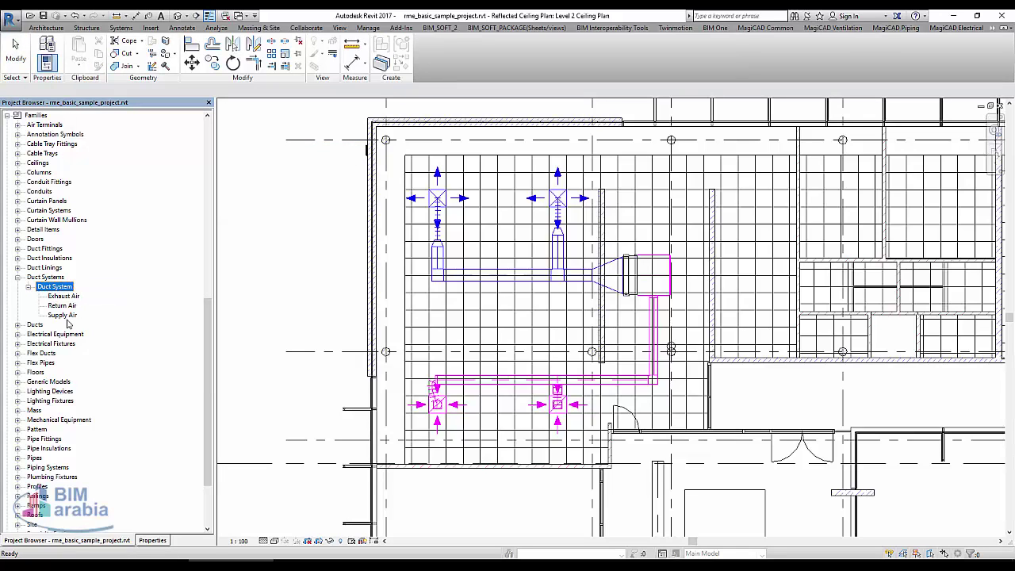
pyautogui.click(68, 318)
pyautogui.rightClick(69, 318)
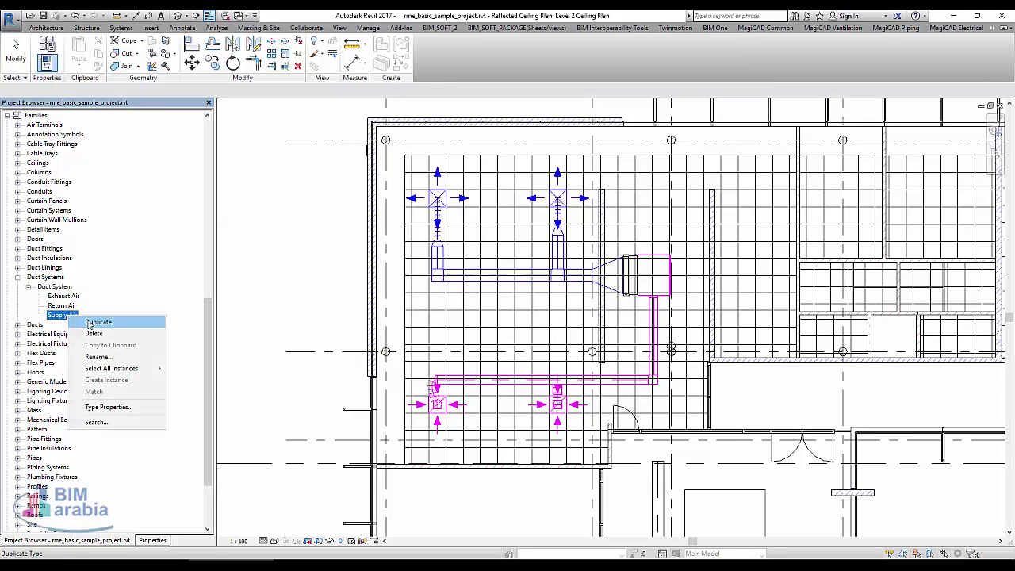
pyautogui.click(89, 322)
pyautogui.doubleClick(68, 325)
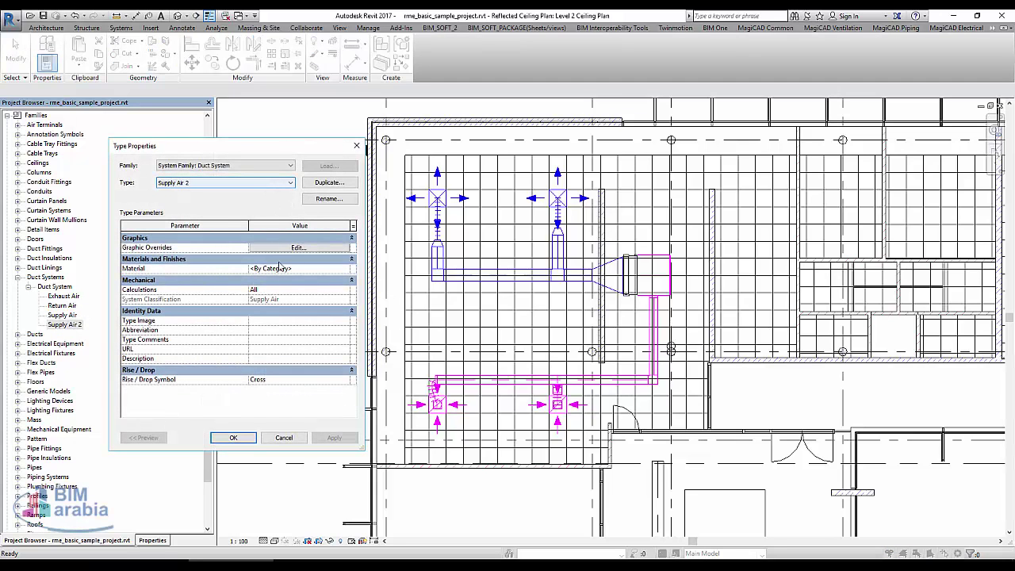
pyautogui.click(283, 438)
pyautogui.write('Fresh Air')
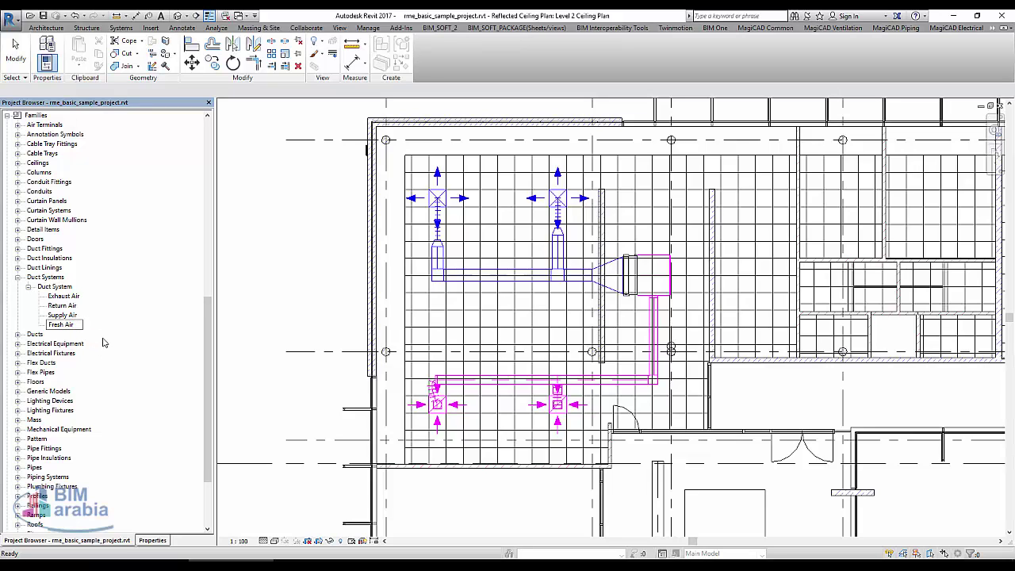
pyautogui.press('Return')
# Replace the Fresh Air system type's blue line-colour override with bright green.
pyautogui.rightClick(65, 311)
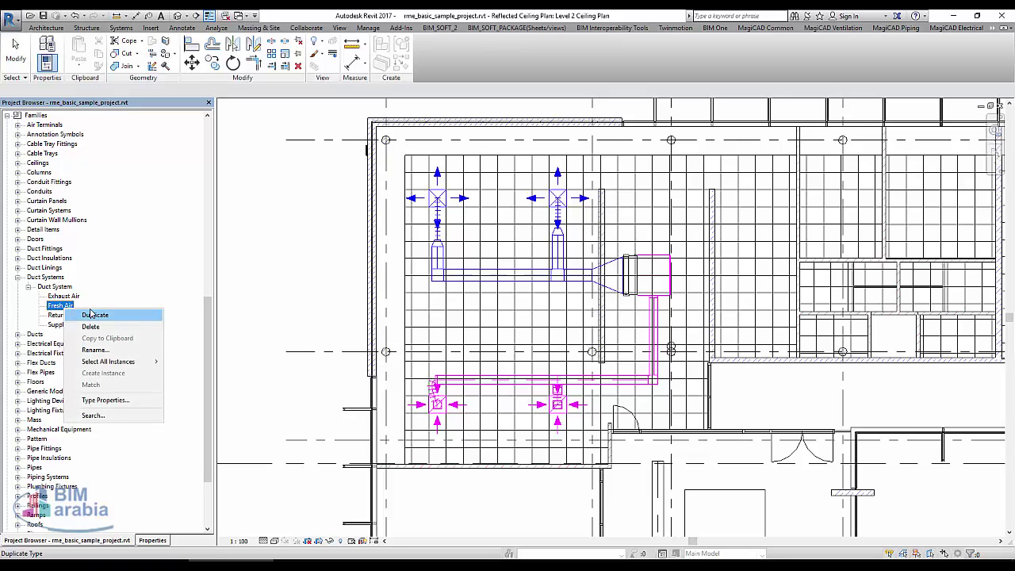
pyautogui.click(93, 314)
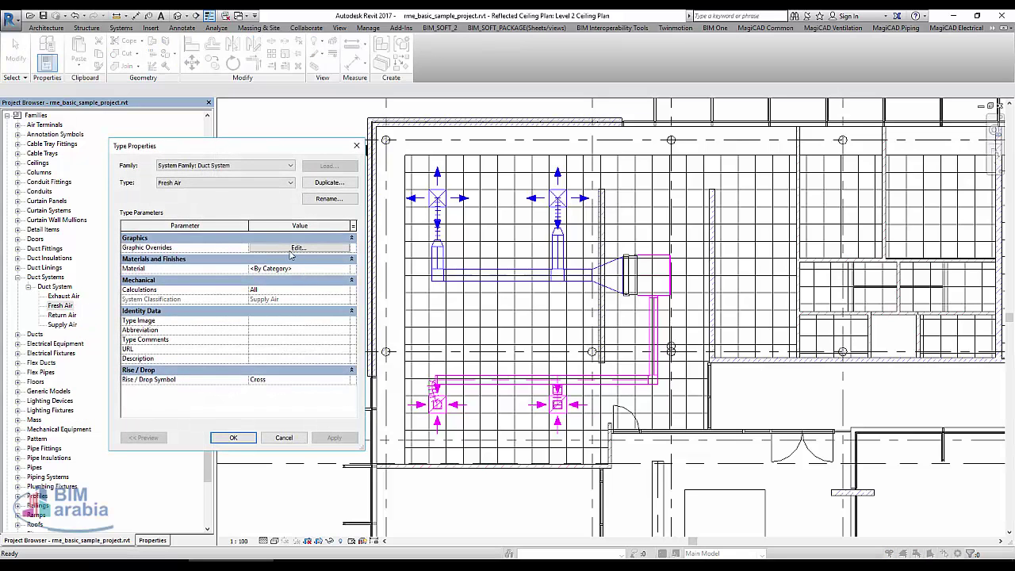
pyautogui.click(289, 249)
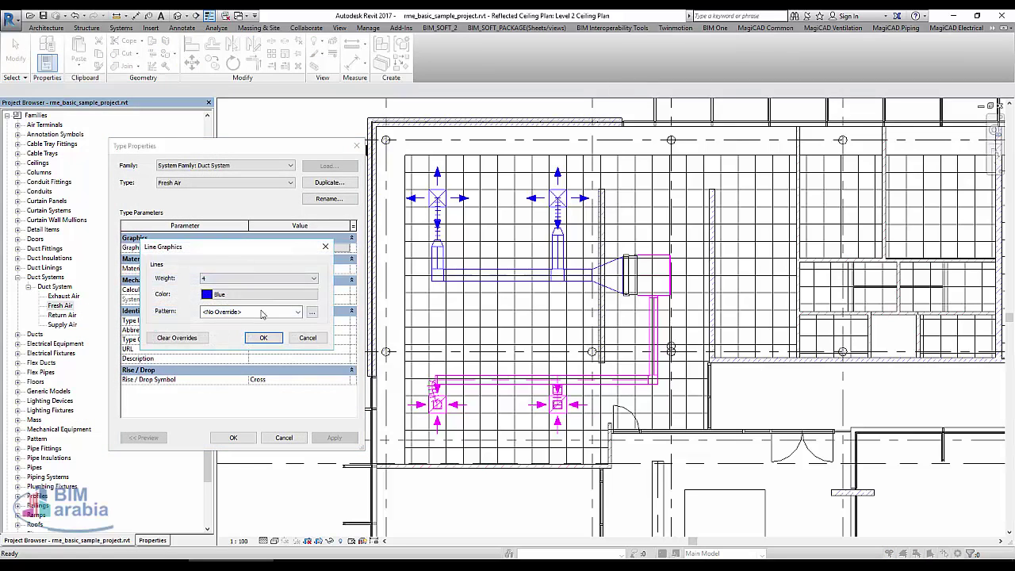
pyautogui.click(220, 299)
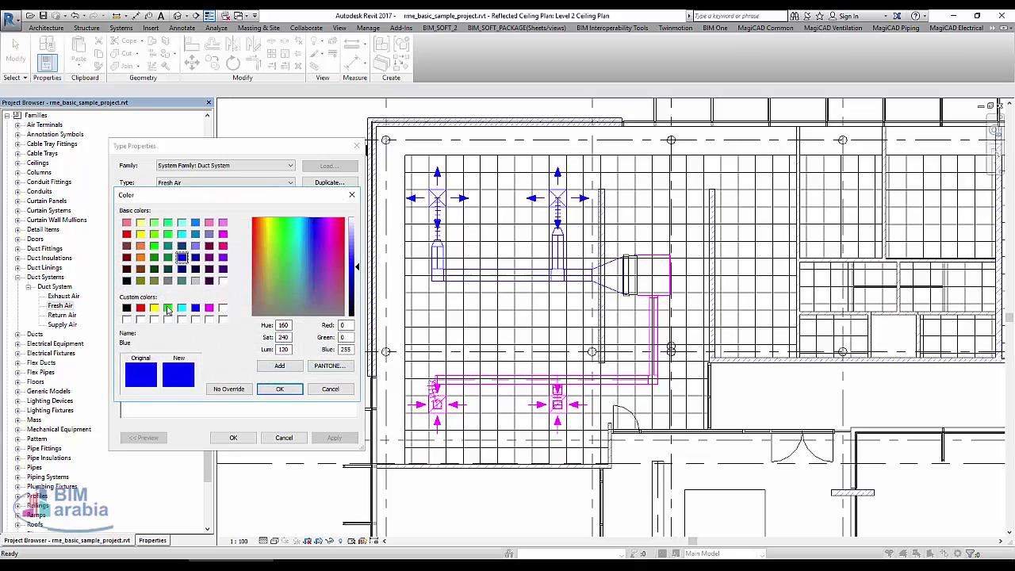
pyautogui.click(154, 245)
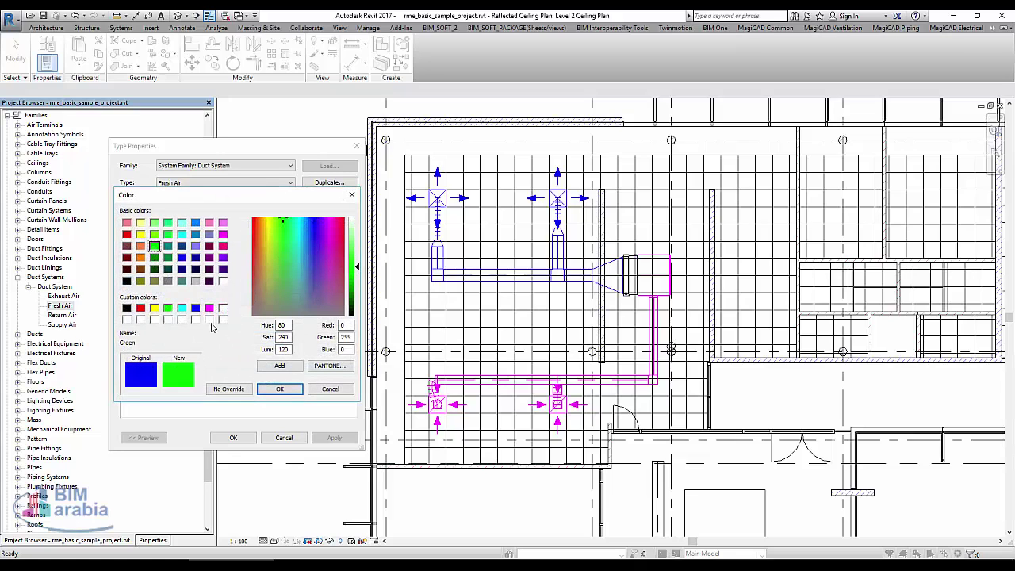
pyautogui.click(267, 388)
pyautogui.click(261, 341)
pyautogui.click(238, 437)
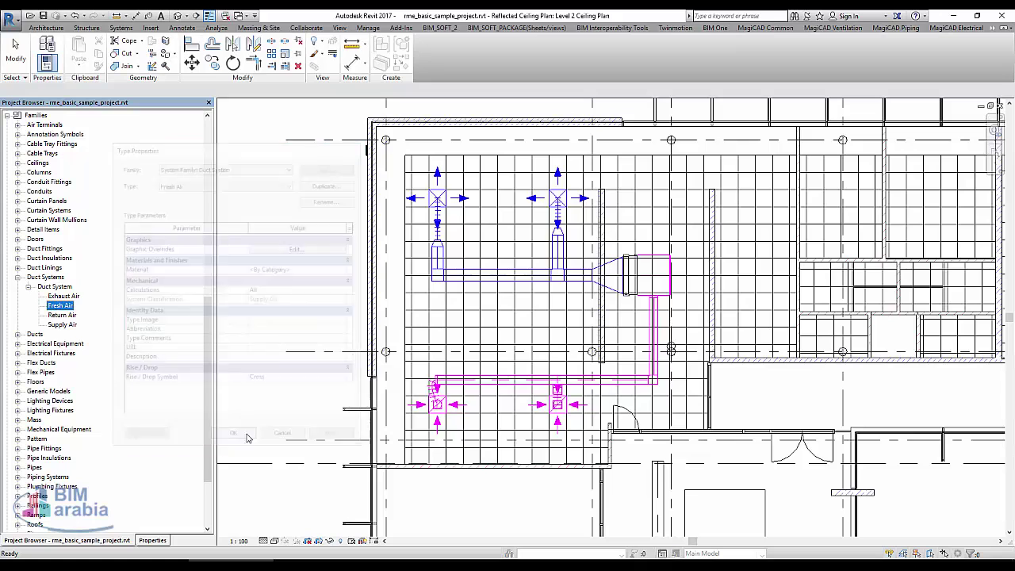
# Start the Duct tool with its system type set to Fresh Air.
pyautogui.click(150, 540)
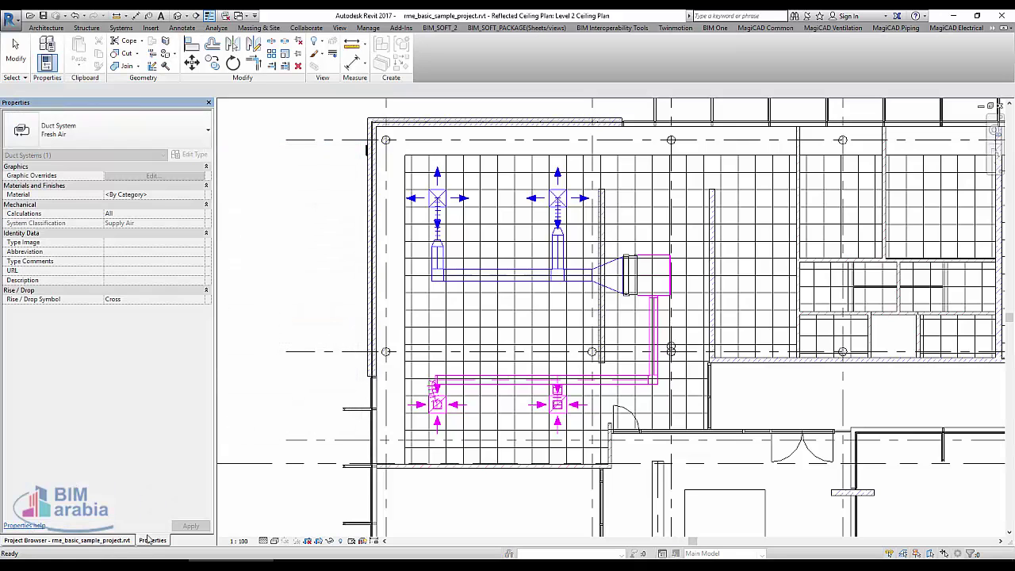
pyautogui.click(112, 28)
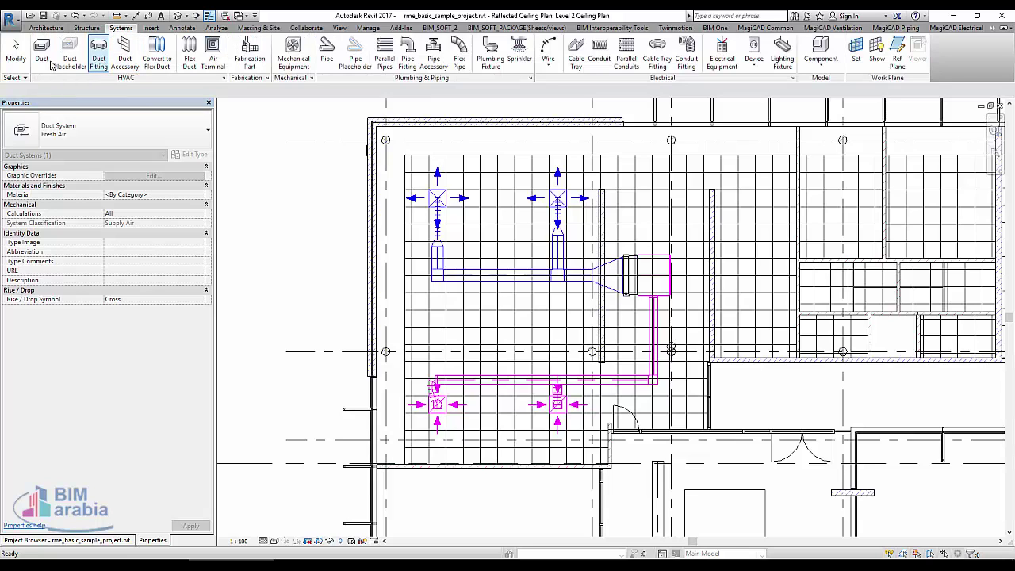
pyautogui.click(41, 49)
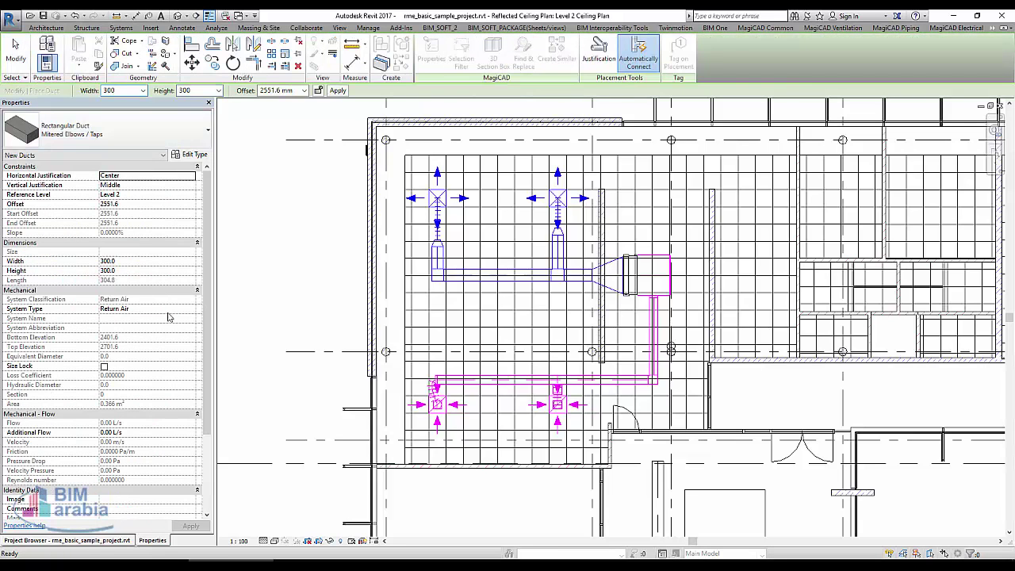
pyautogui.click(187, 310)
pyautogui.click(191, 311)
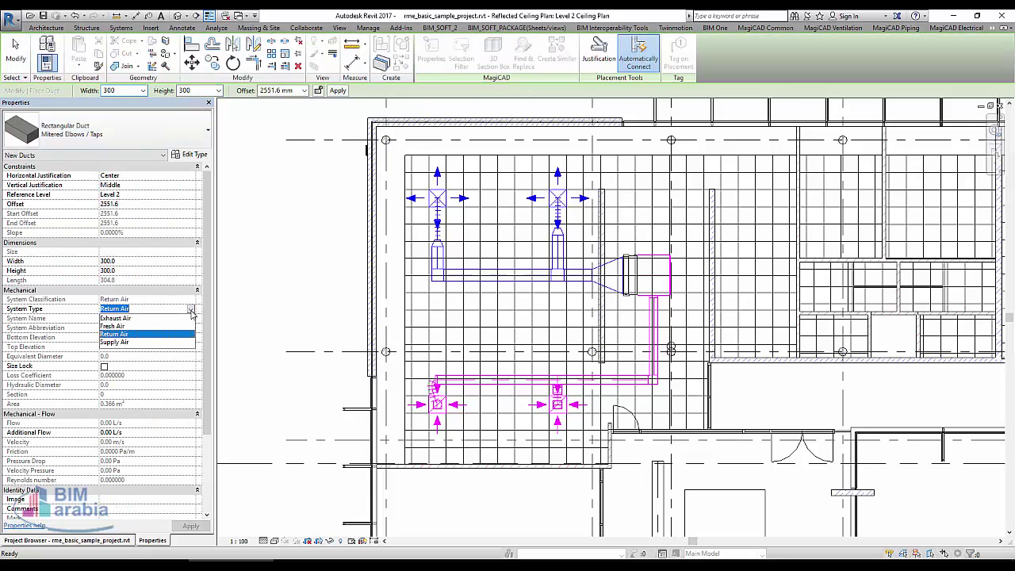
pyautogui.click(111, 326)
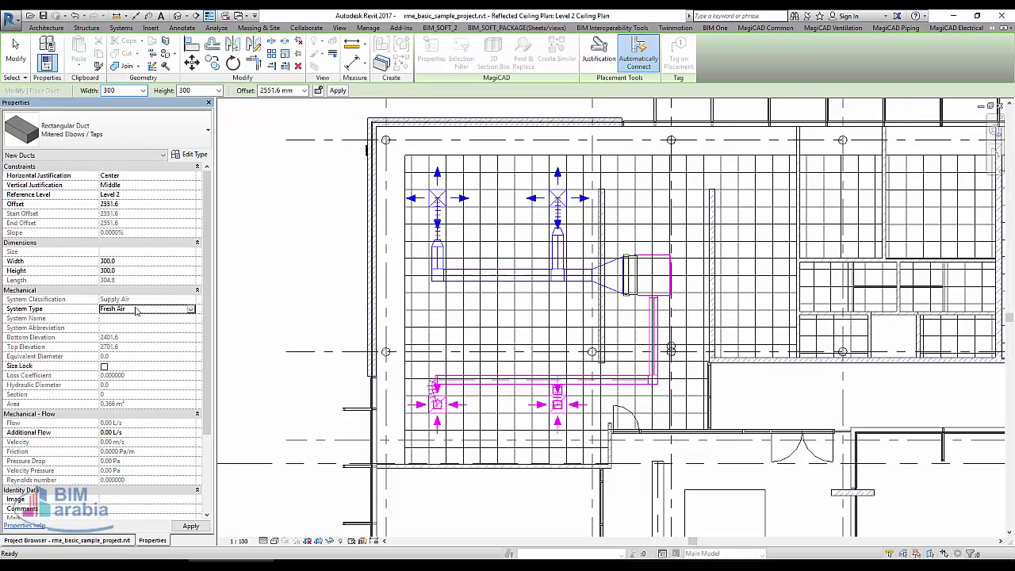
# Draw one horizontal 300×300 Fresh Air duct run at 2551.6 offset.
pyautogui.click(479, 314)
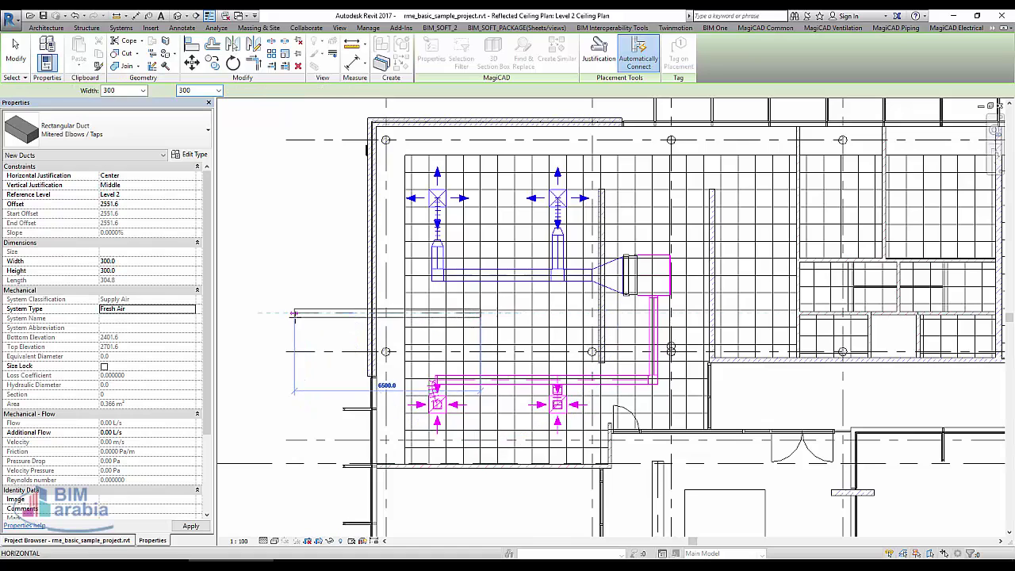
pyautogui.click(293, 314)
pyautogui.press('Escape')
pyautogui.press('Escape')
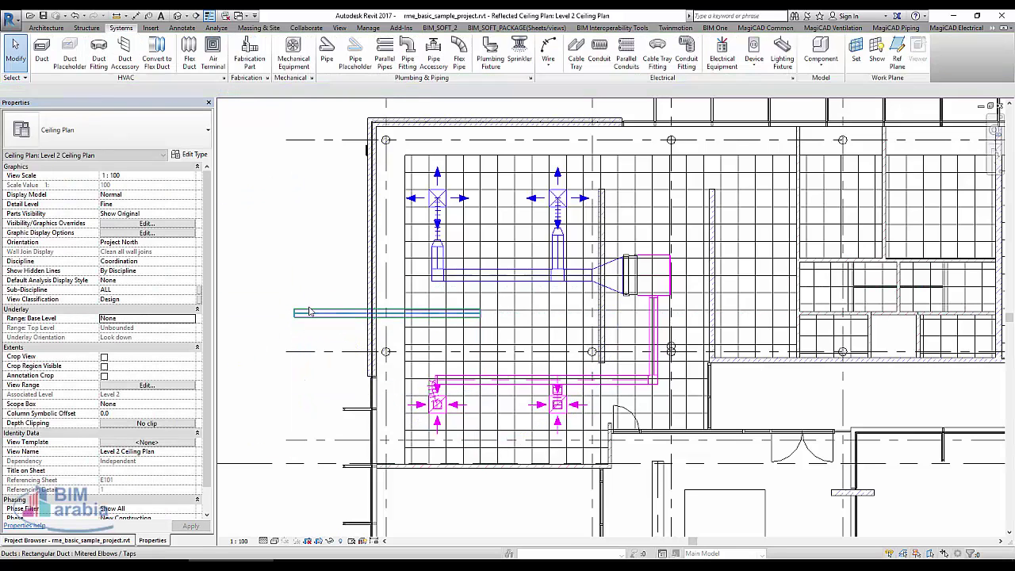